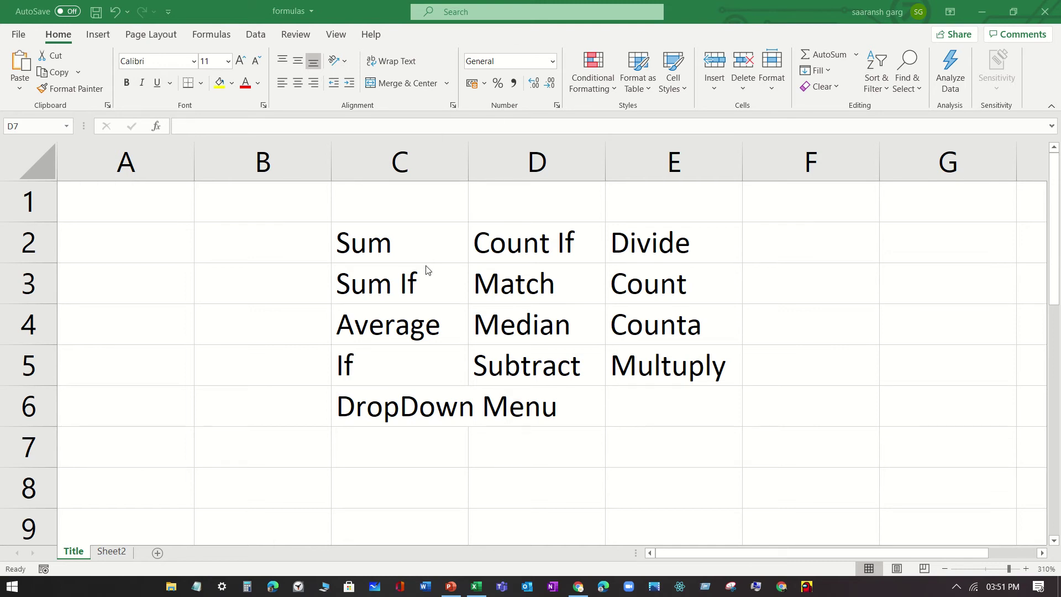
Go through the formula topics listed on the Title sheet, from Sum and Count If to Subtract, DropDown Menu and Average.
click(424, 242)
click(424, 241)
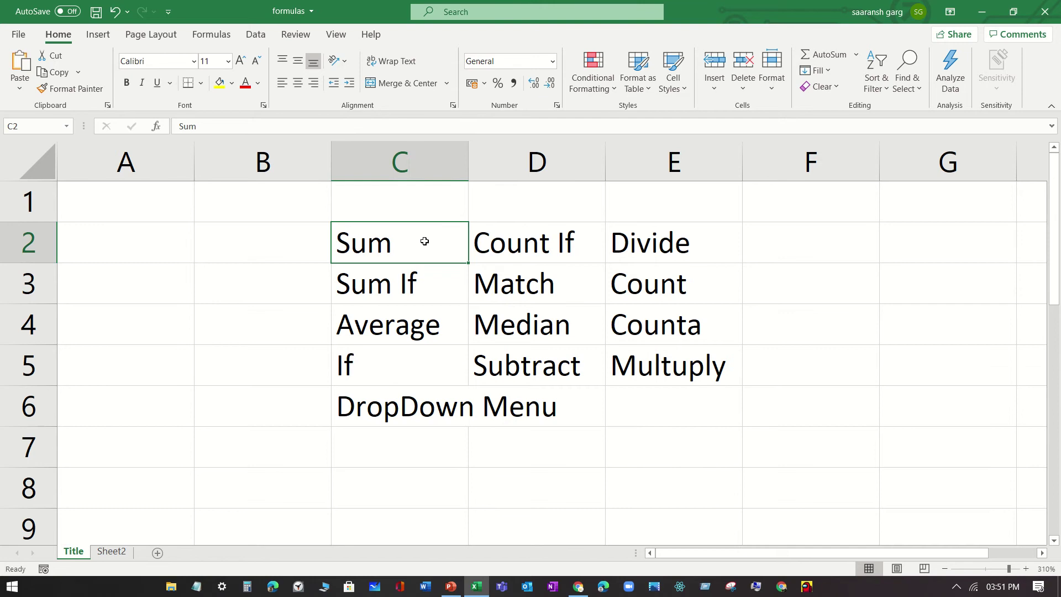
click(539, 249)
click(664, 249)
click(649, 283)
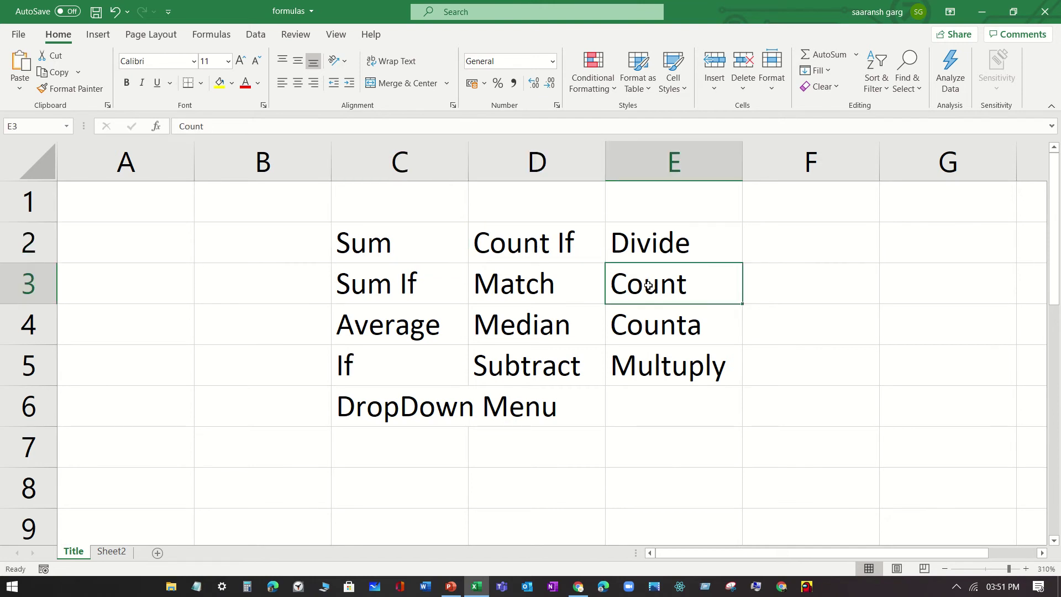
click(650, 329)
click(648, 370)
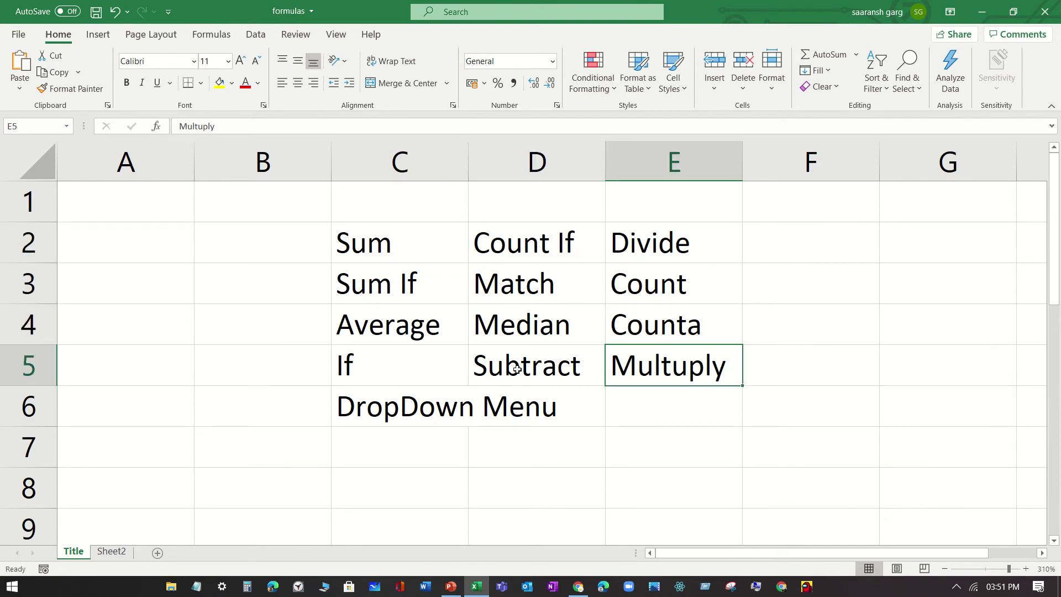
click(518, 369)
click(446, 404)
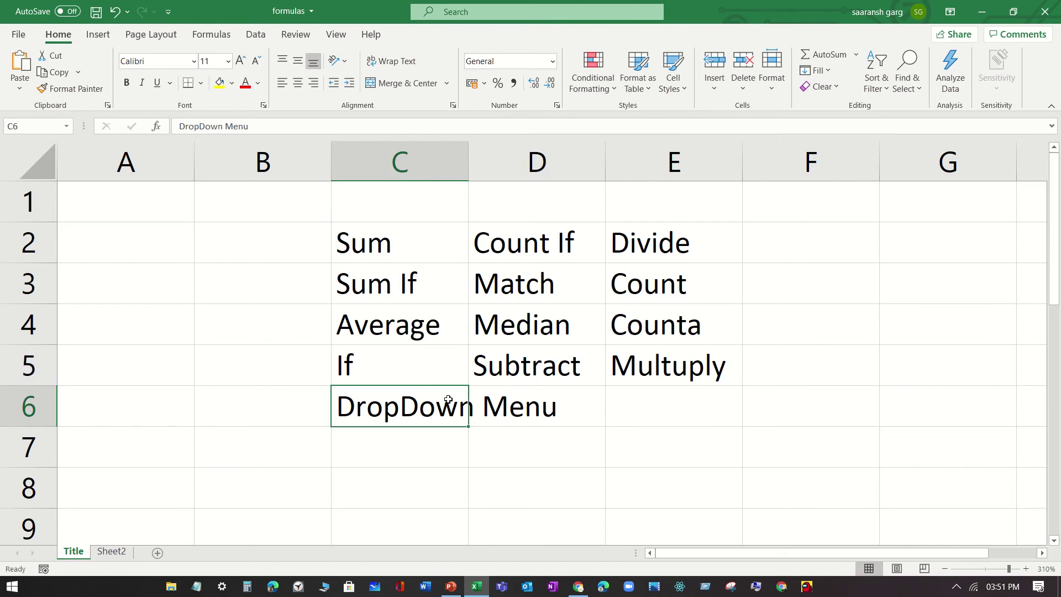
click(415, 368)
click(415, 326)
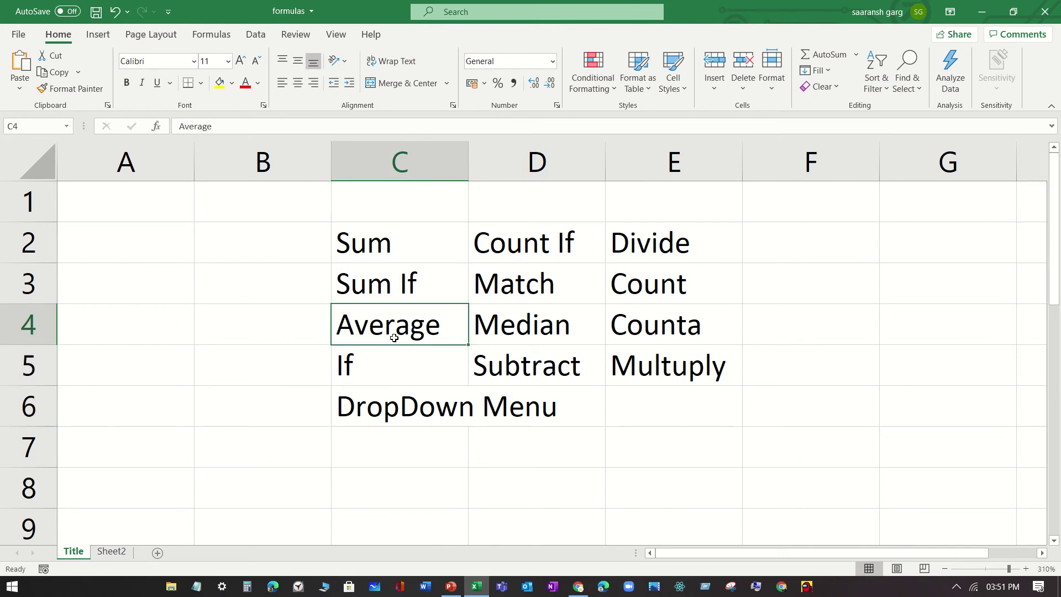
On Sheet2, clear the Sum result in F2 and re-enter it as a SUM of the sales range C3:C11.
click(113, 552)
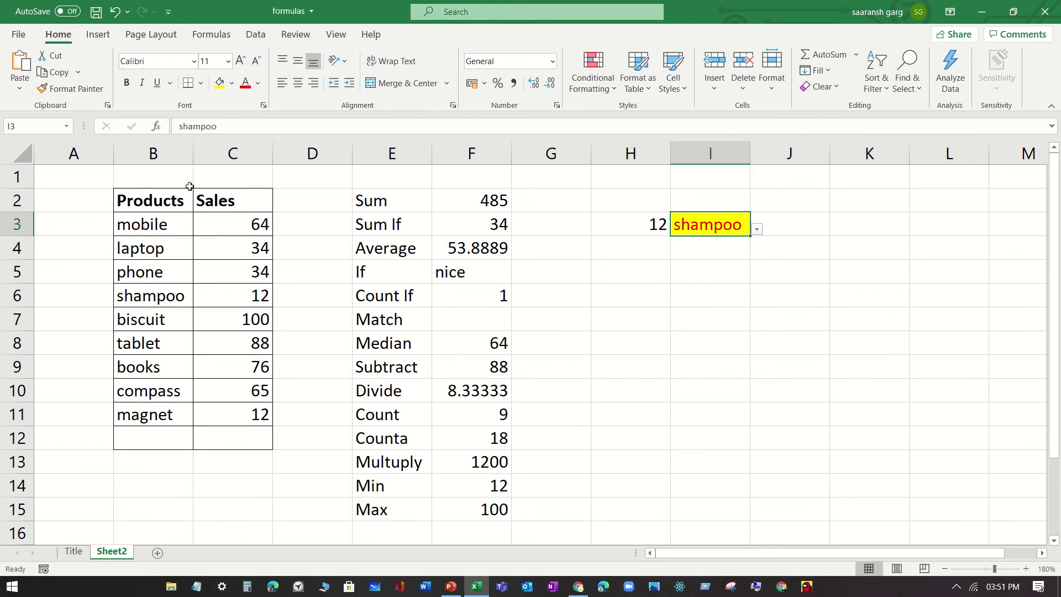
click(466, 203)
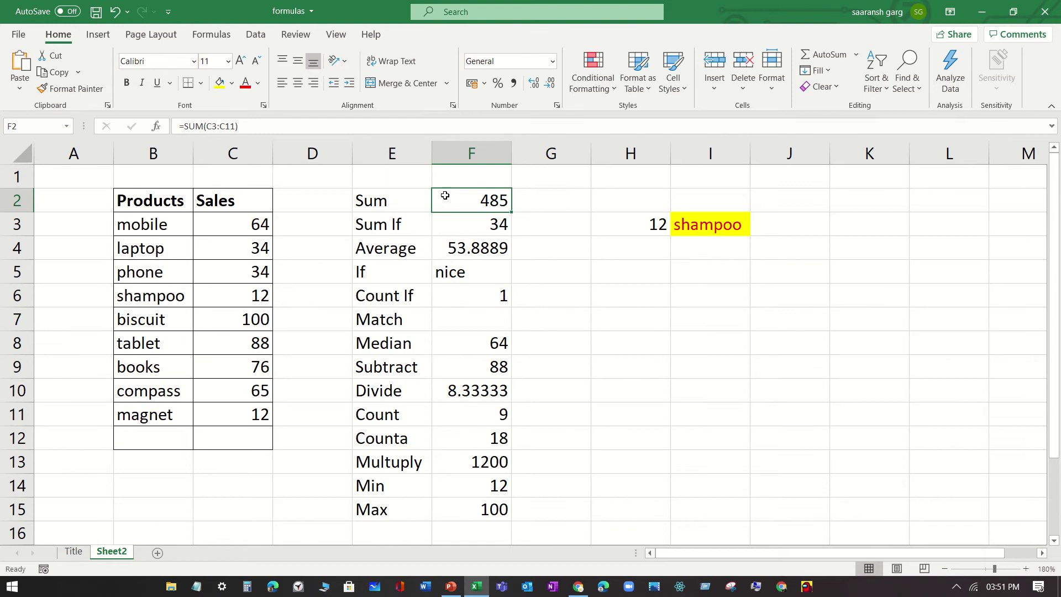
triple_click(217, 126)
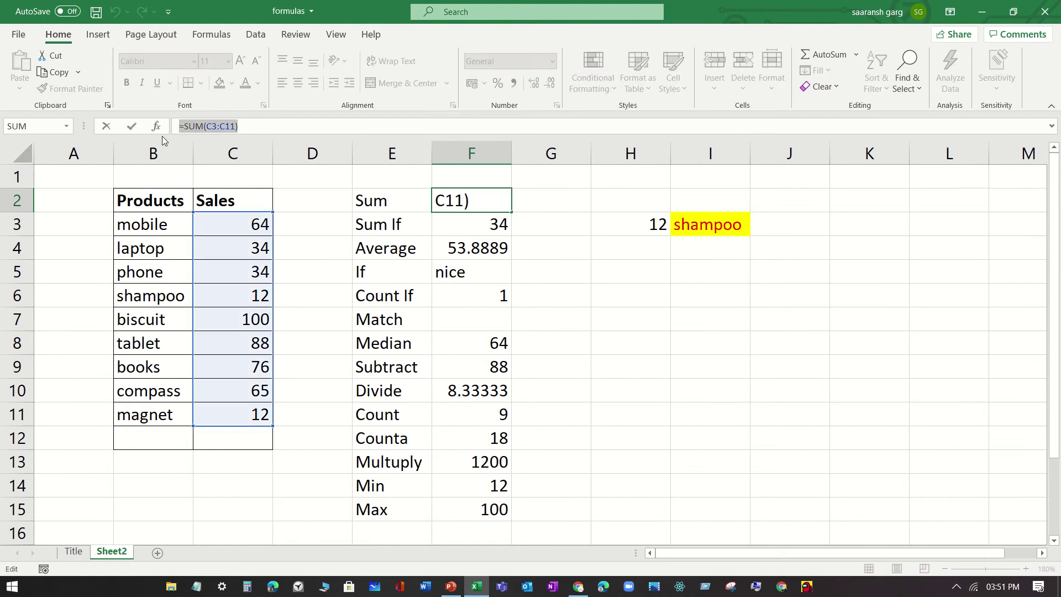
key(BackSpace)
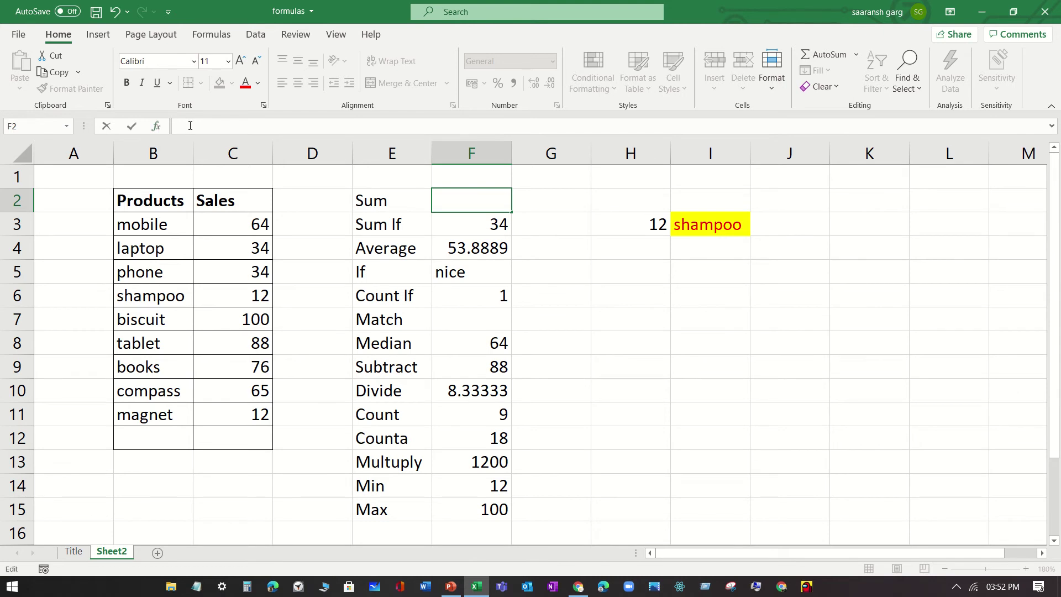
text(=)
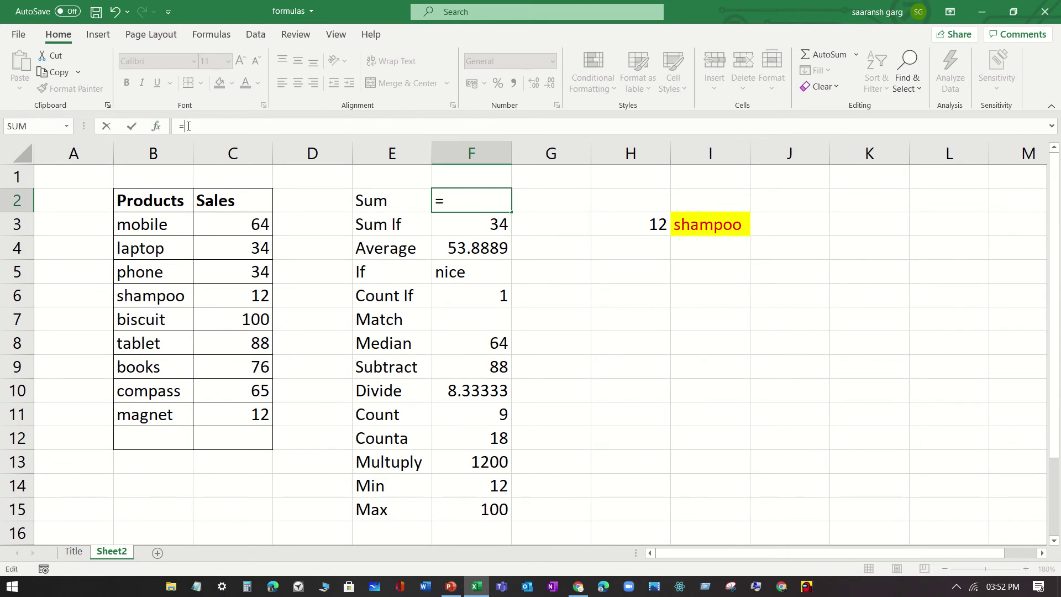
text(sum)
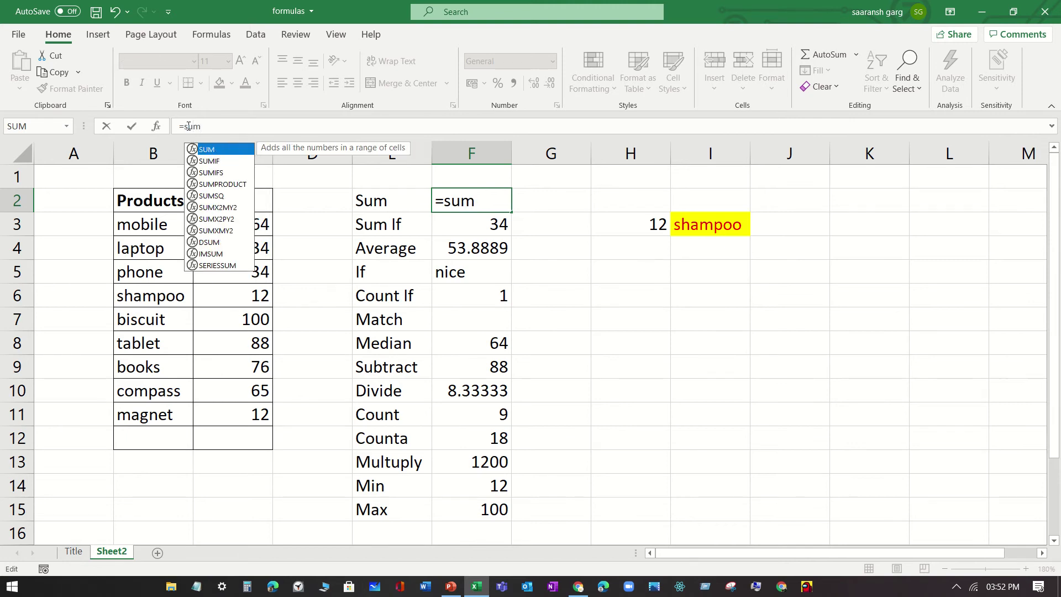
text(()
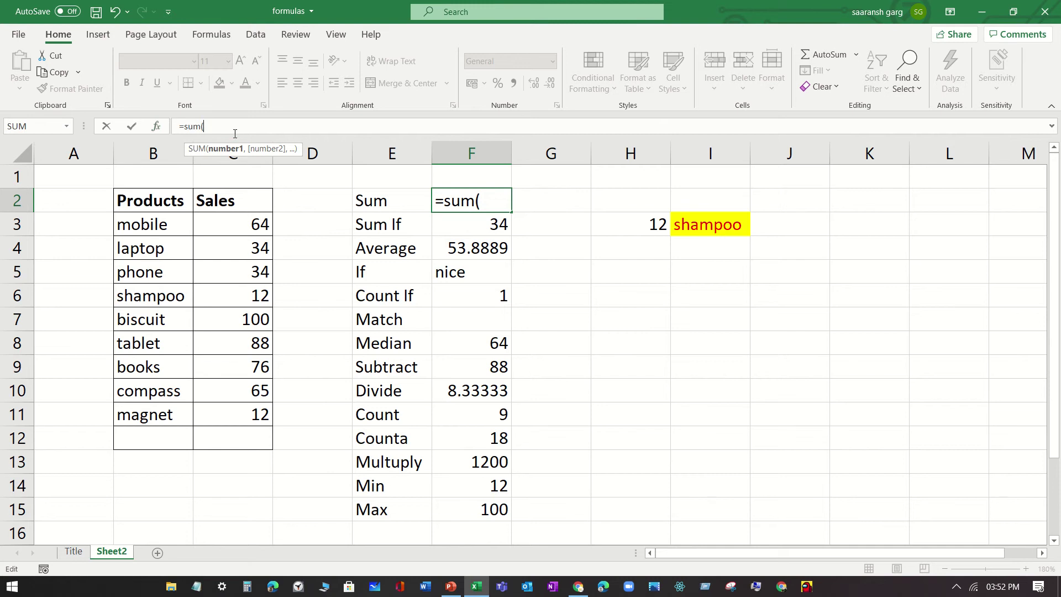
drag(226, 223, 254, 414)
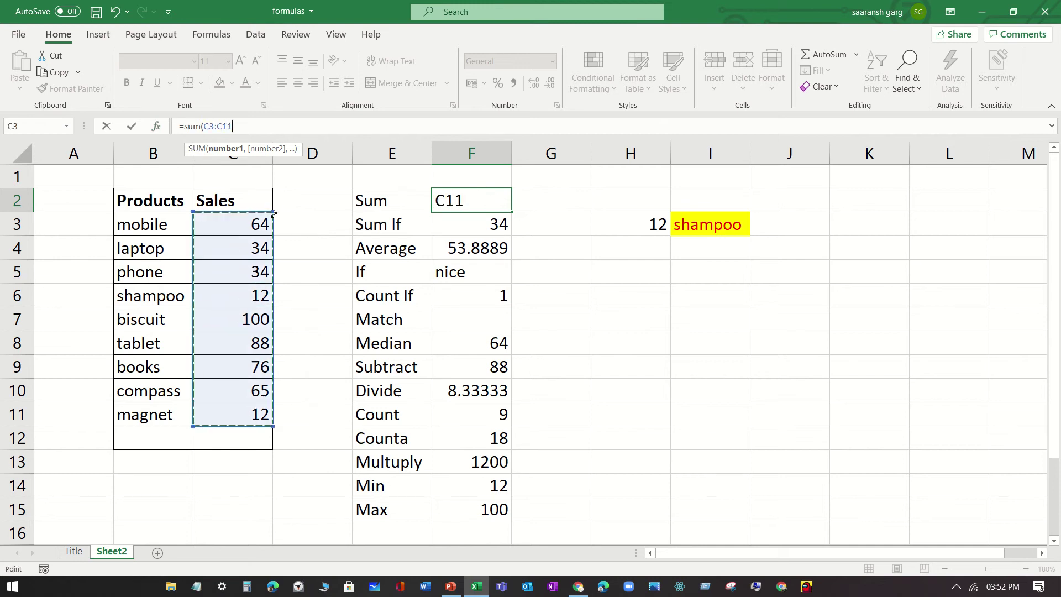
key(Return)
click(340, 342)
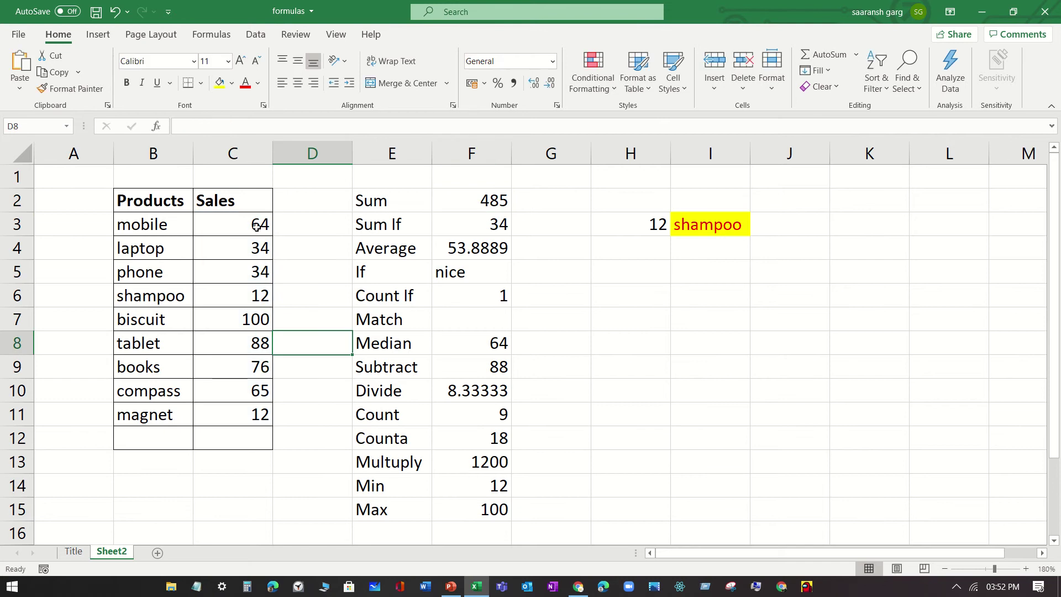
Rewrite the formula in F2 to list each sales cell separately, as =SUM(C3,C4,C5,C6,C7,C8,C9,C10,C11).
click(486, 206)
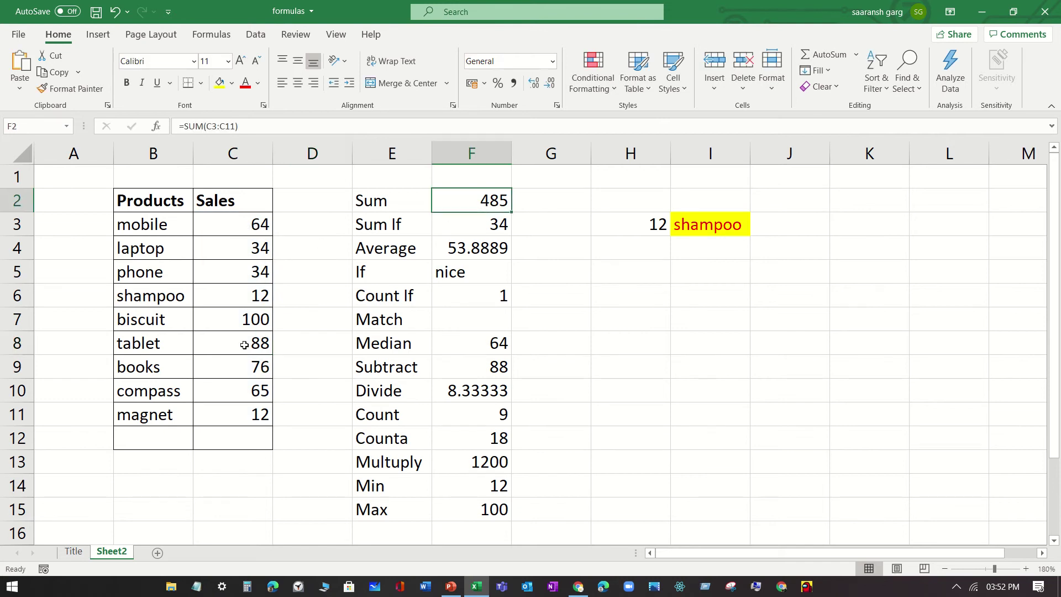
click(239, 126)
drag(239, 126, 221, 127)
key(BackSpace)
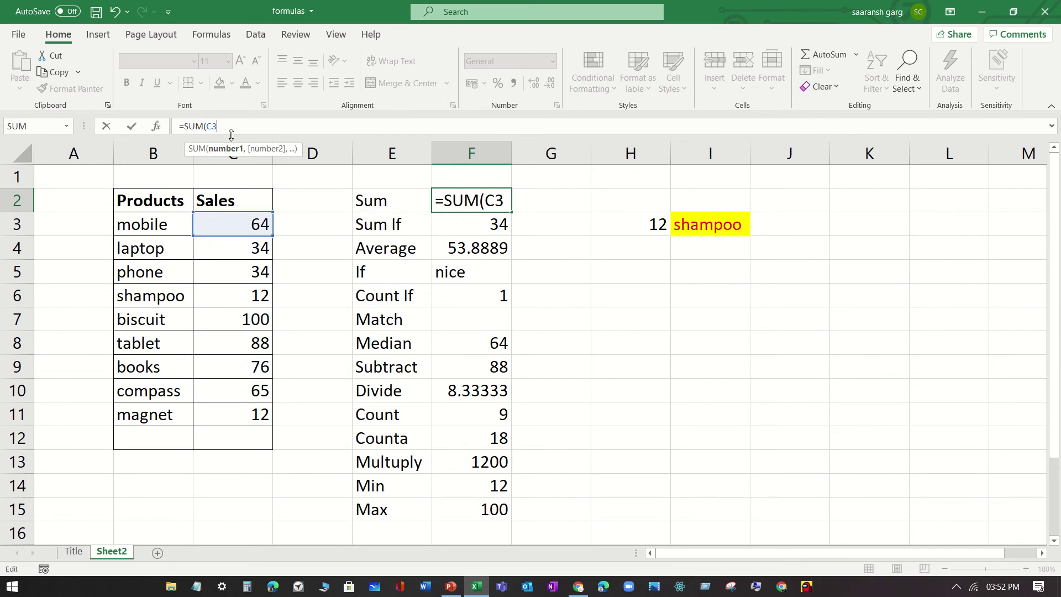
text(,)
click(252, 248)
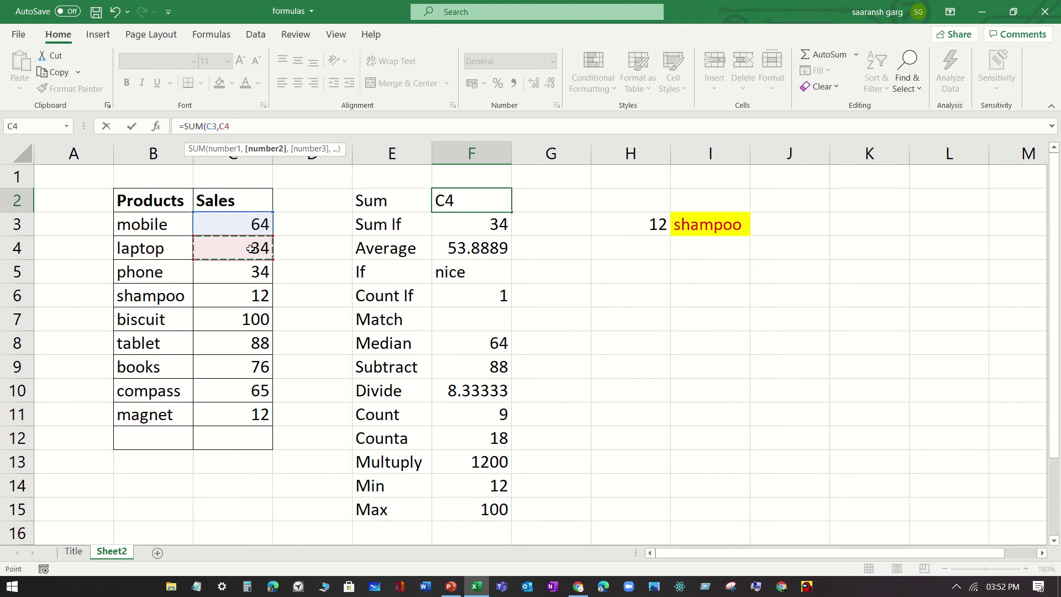
text(,)
click(251, 276)
text(,)
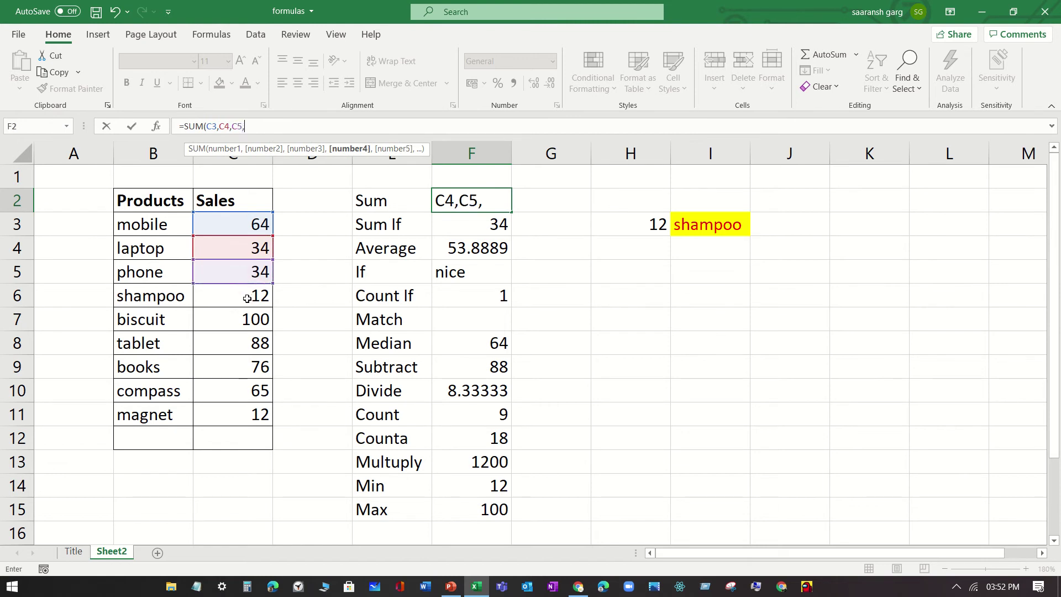
click(247, 298)
text(,)
click(239, 324)
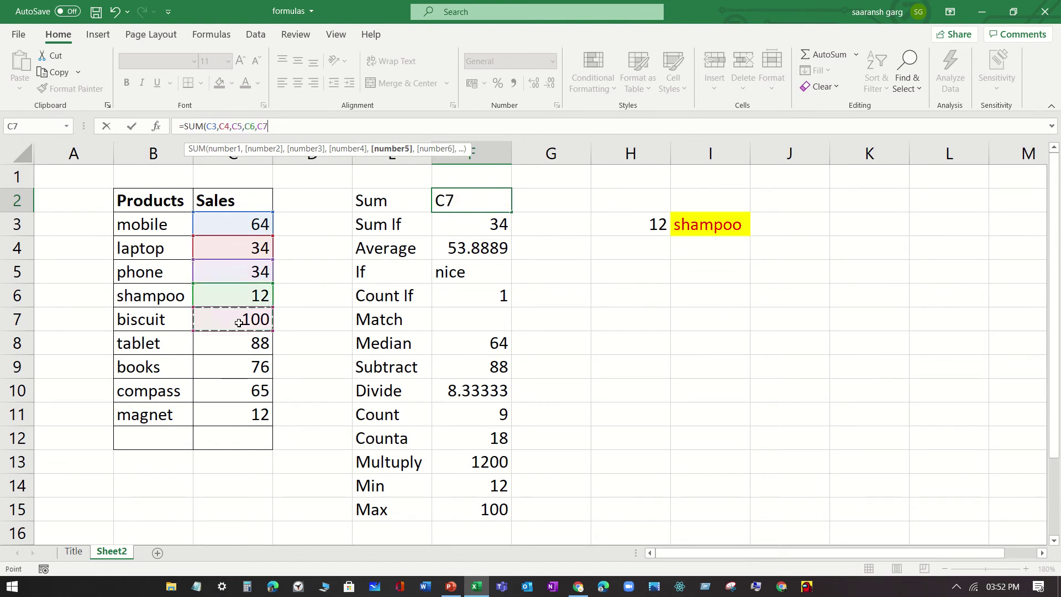
text(,)
click(237, 344)
text(,)
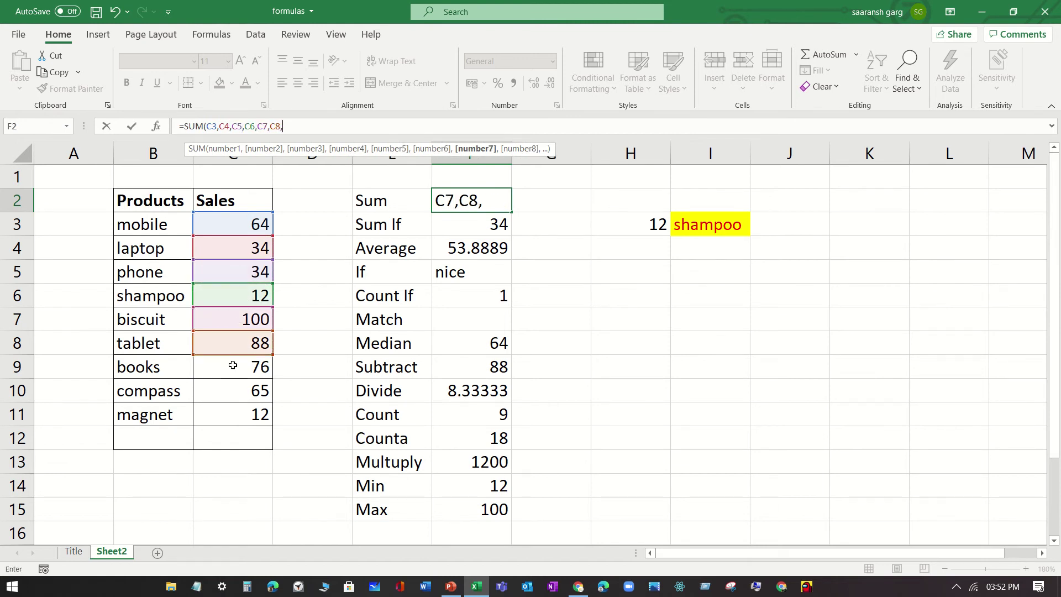
click(233, 366)
text(,)
click(237, 389)
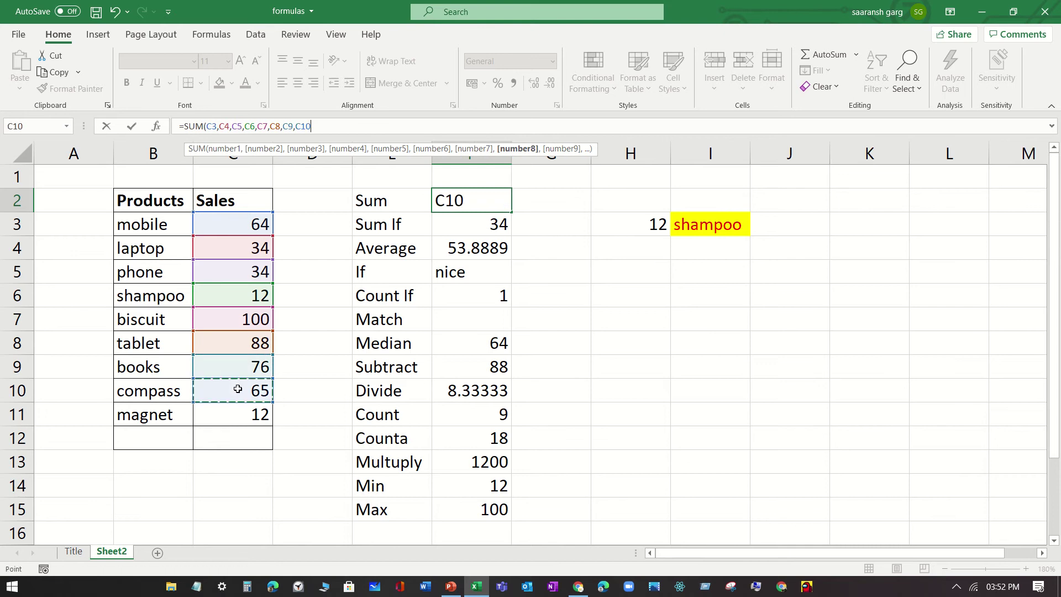
text(,)
click(237, 416)
text(,)
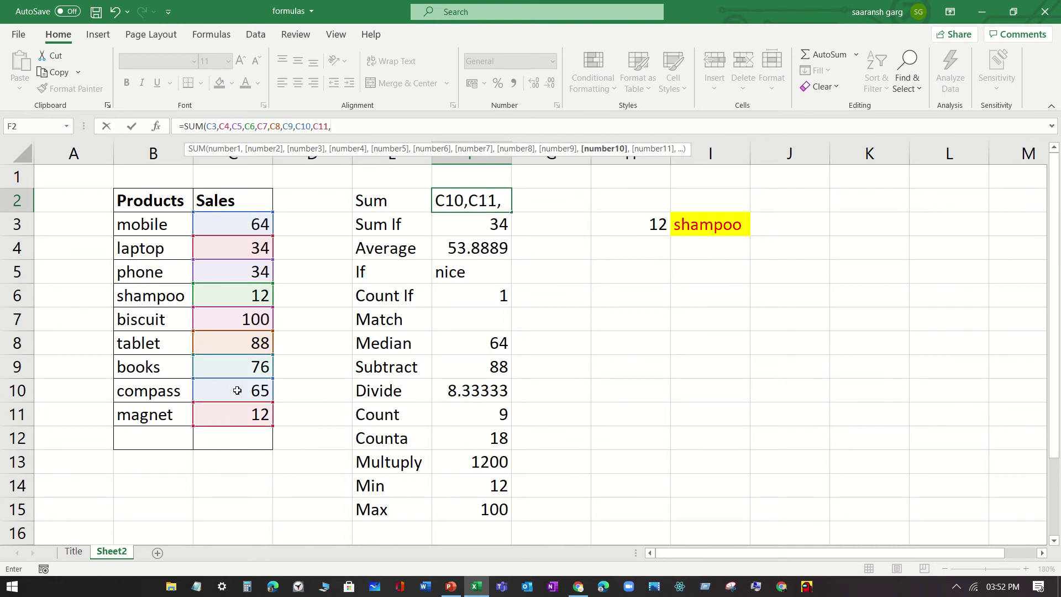
key(BackSpace)
text())
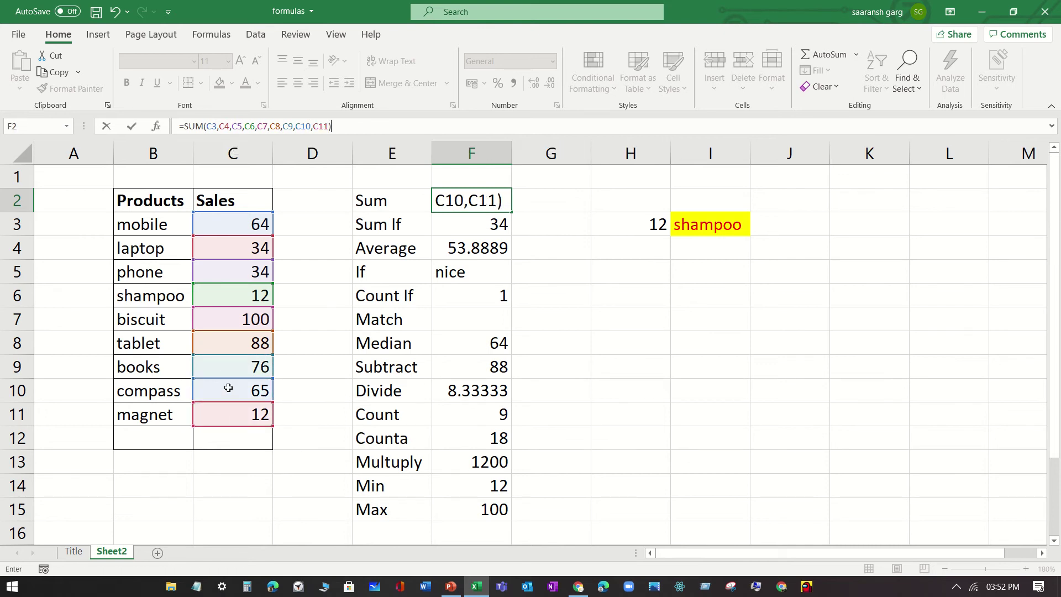
click(421, 242)
click(505, 199)
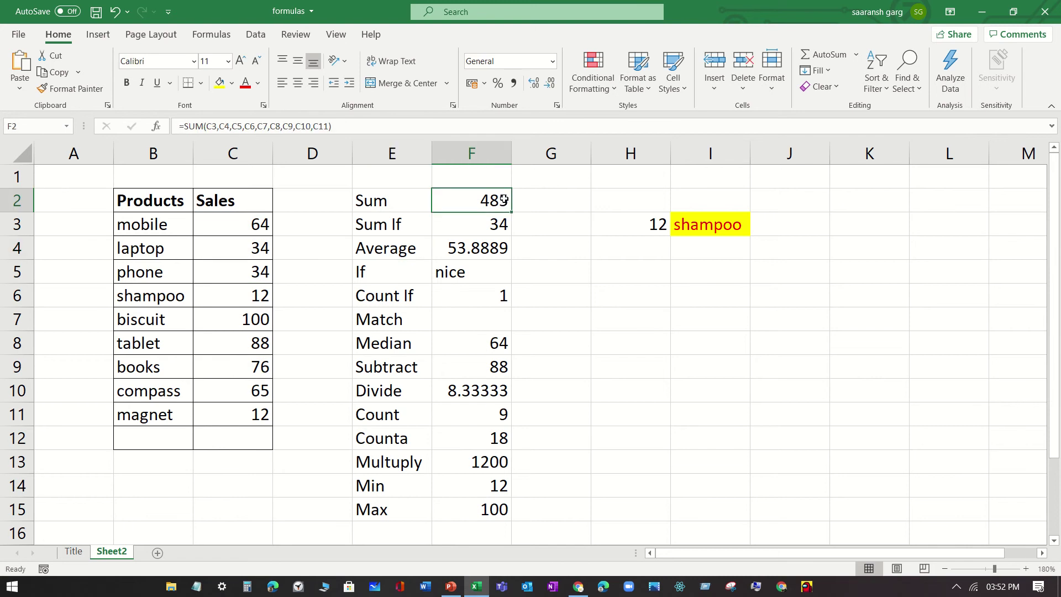
Enter =sum(C3:C11) in G2 and compare its result with the one in F2.
click(522, 199)
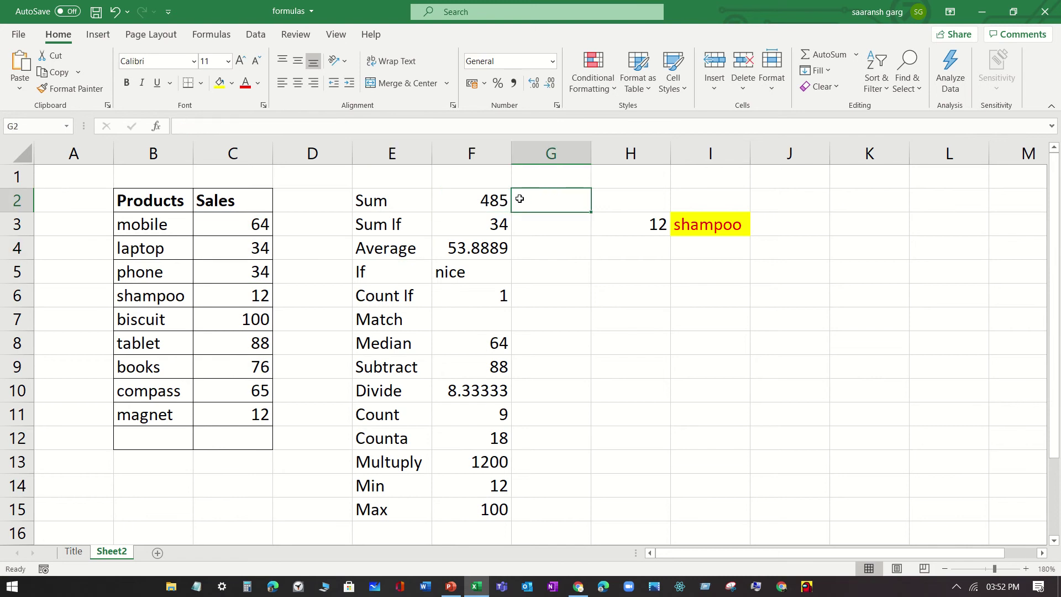
text(=sum()
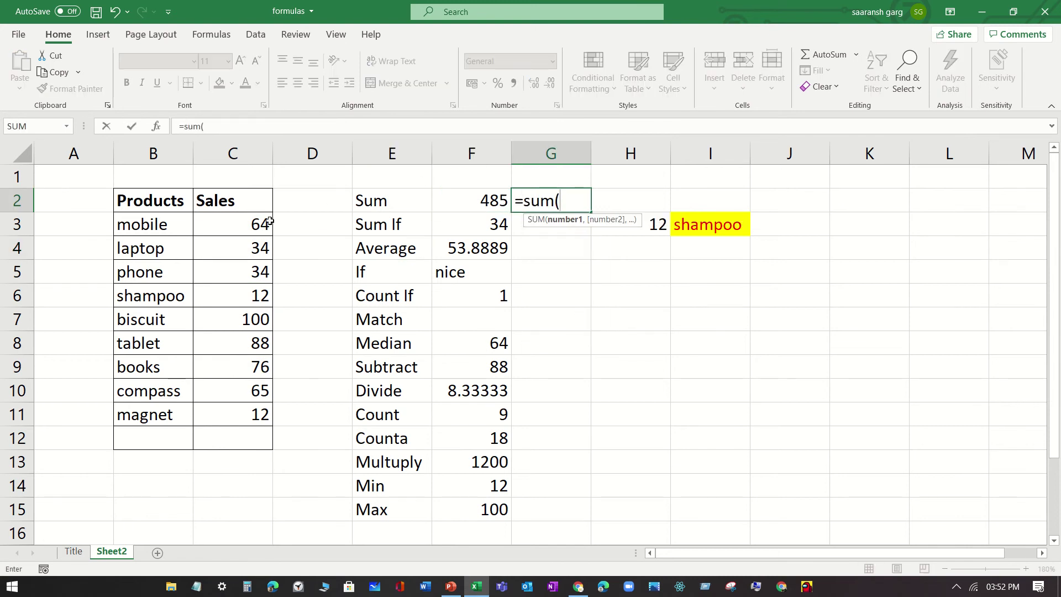
drag(247, 224, 256, 413)
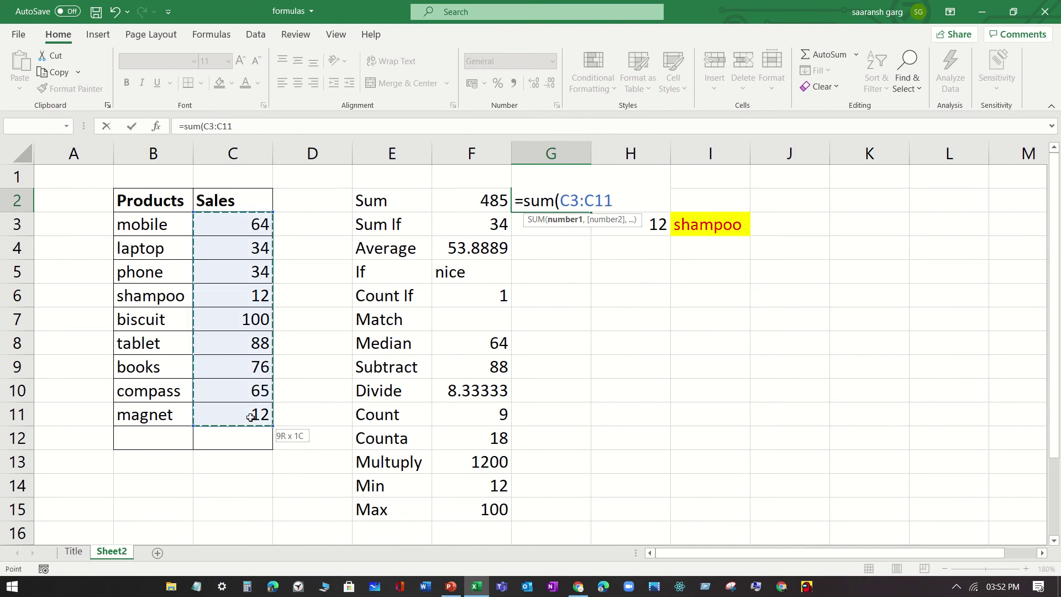
click(625, 315)
click(558, 206)
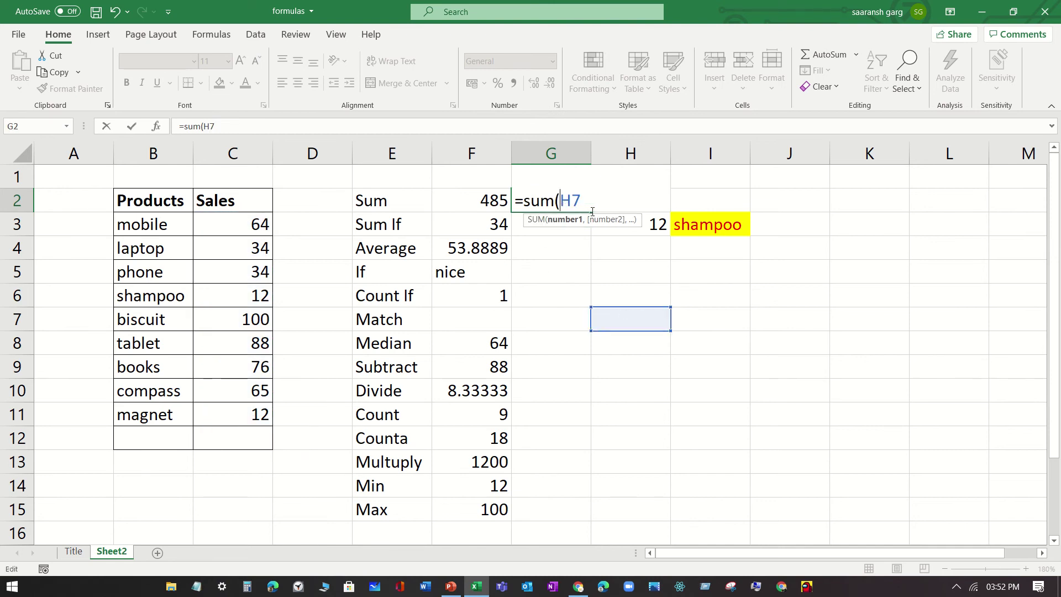
key(ctrl+z)
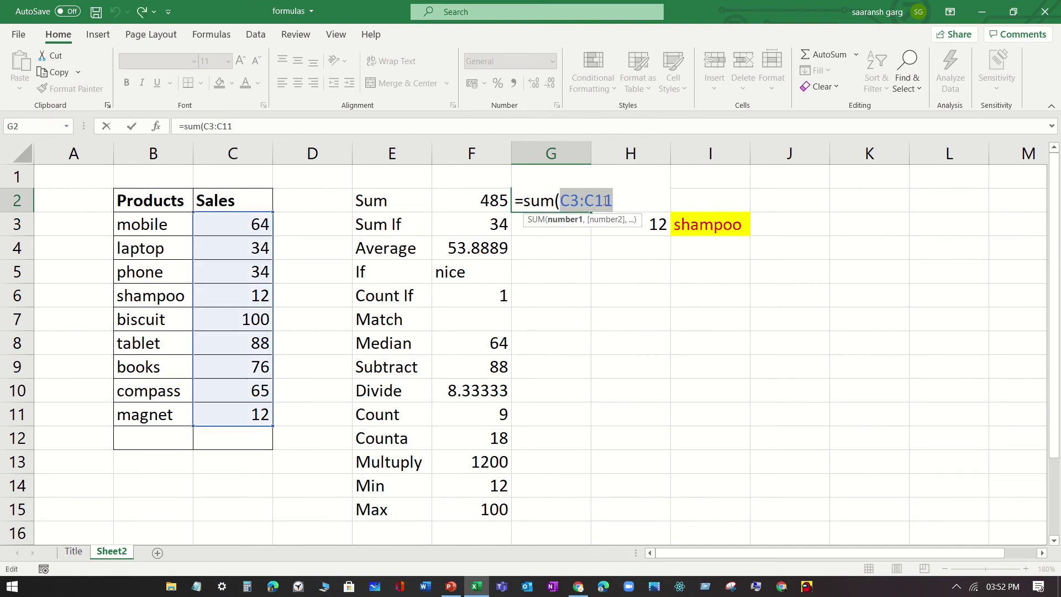
text())
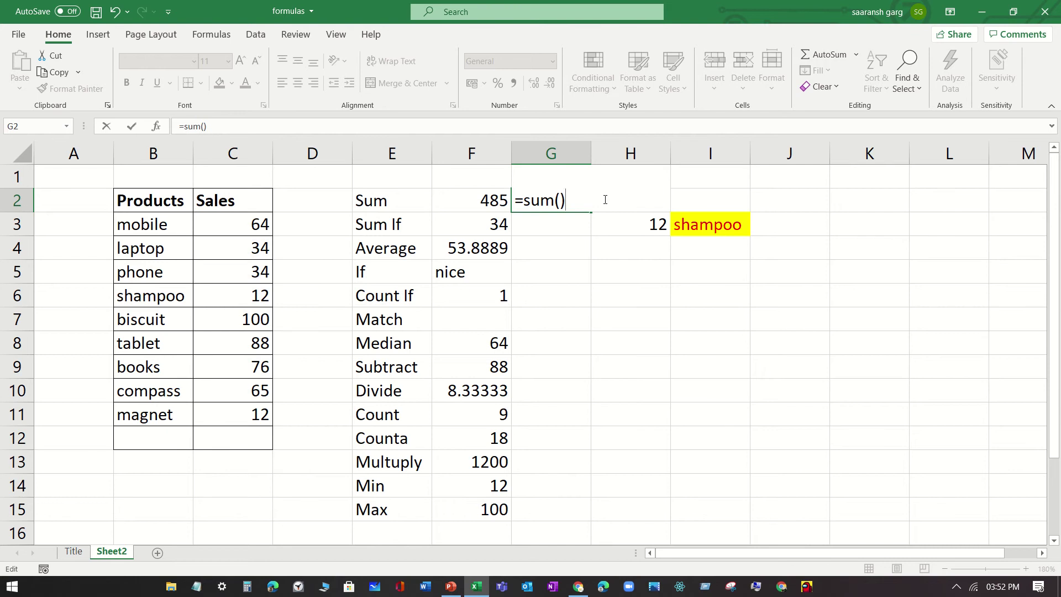
key(ctrl+z)
click(606, 200)
text())
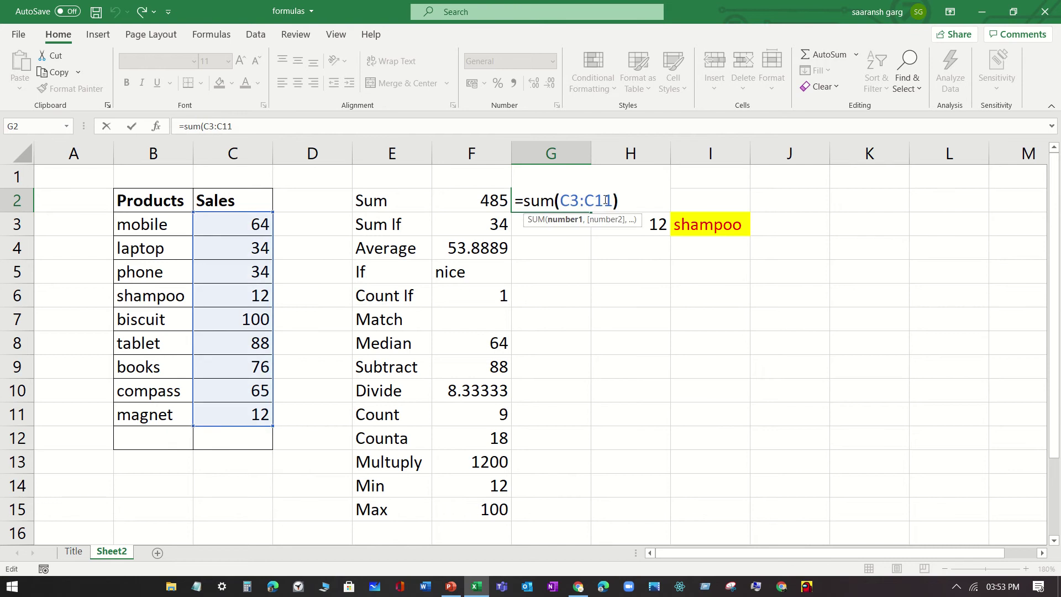
click(619, 248)
click(500, 203)
click(589, 199)
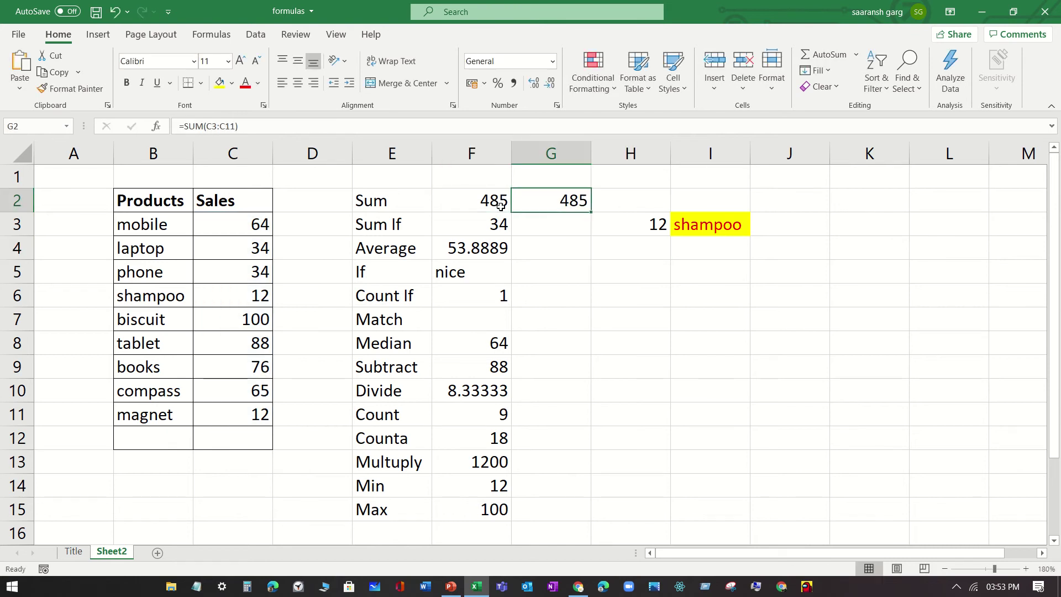
Clear F2 and paste the SUM formula copied from G2 into it.
click(471, 200)
key(Delete)
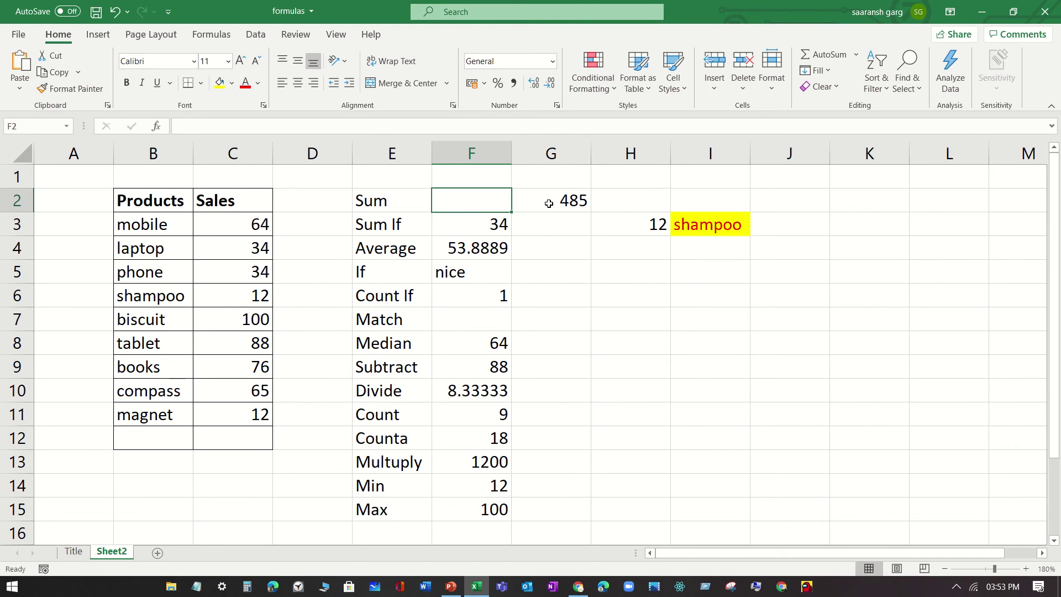
click(562, 205)
key(ctrl+c)
click(494, 207)
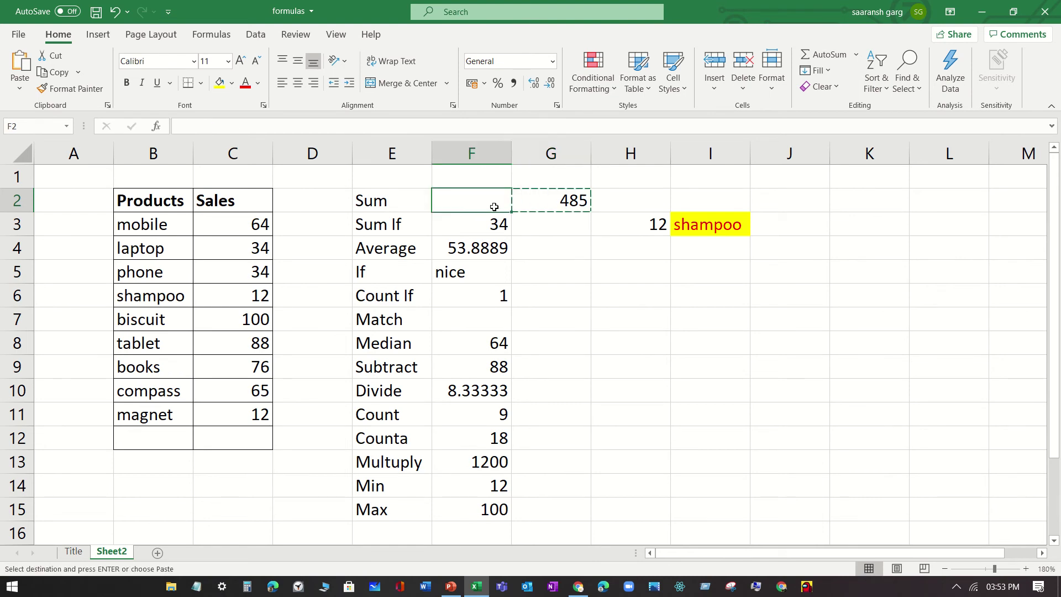
key(ctrl+v)
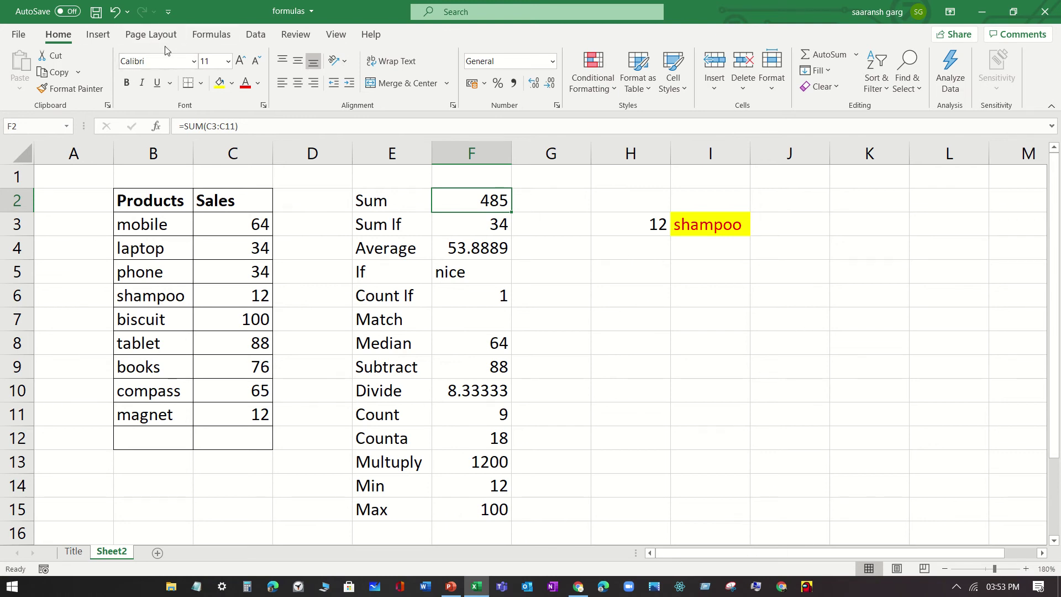
Add list data validation to F2 with the product names B3:B11 as its source.
click(256, 35)
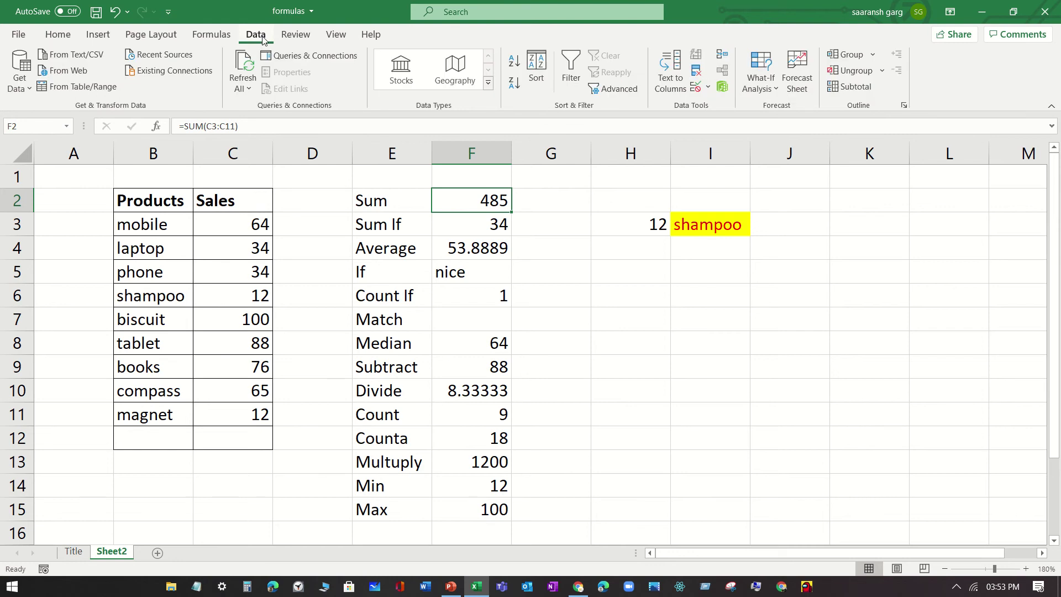
click(178, 246)
click(501, 12)
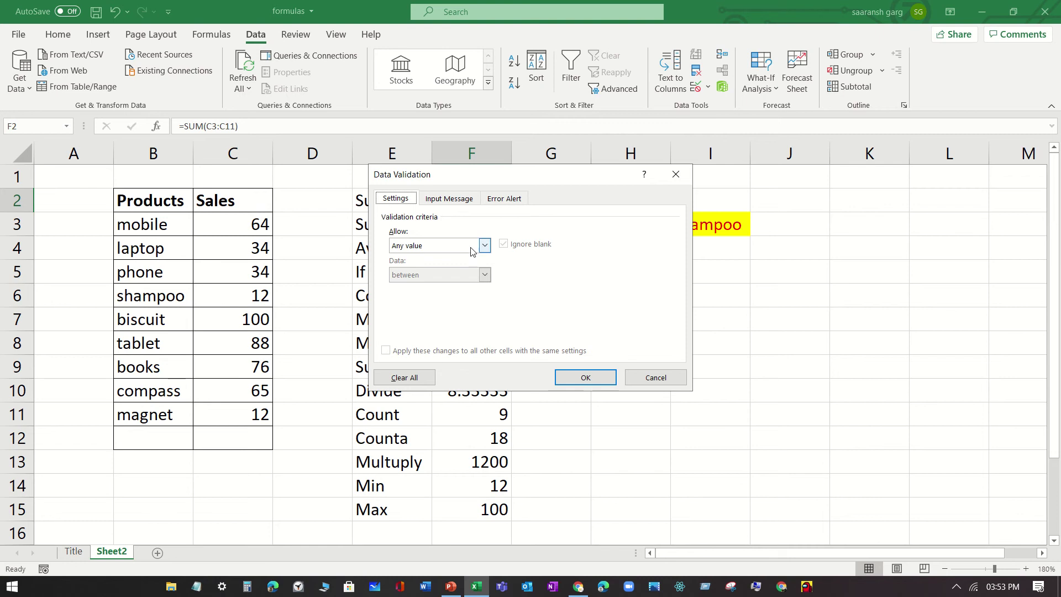
click(472, 248)
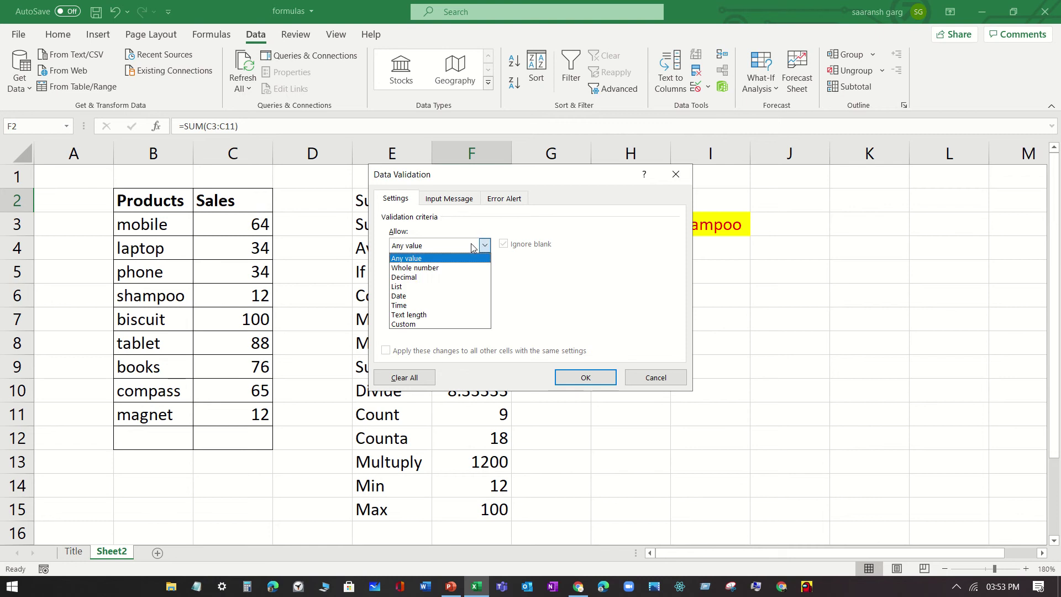
click(426, 287)
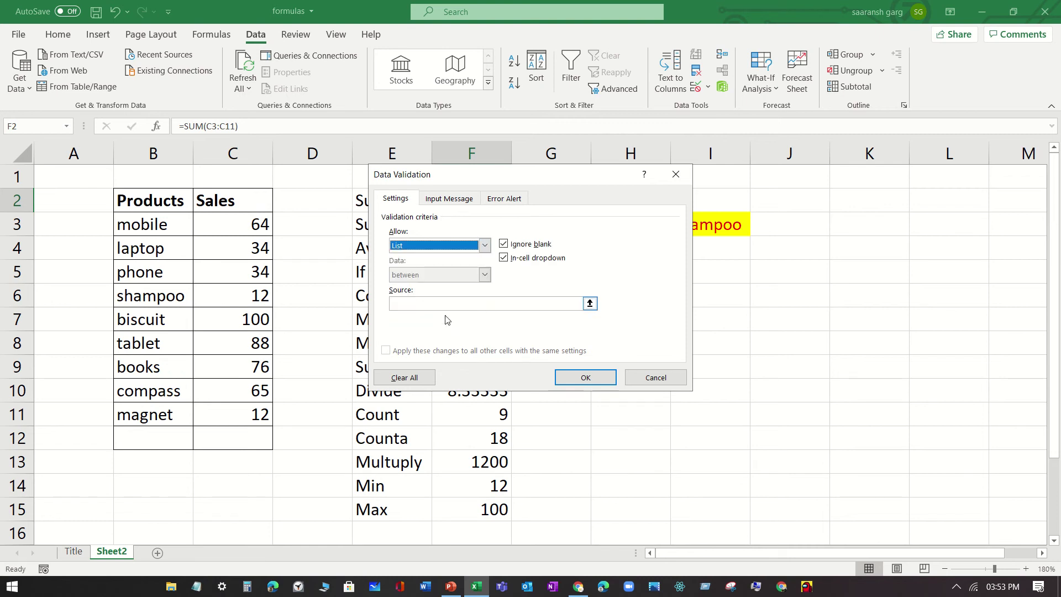
click(589, 304)
drag(225, 229, 239, 412)
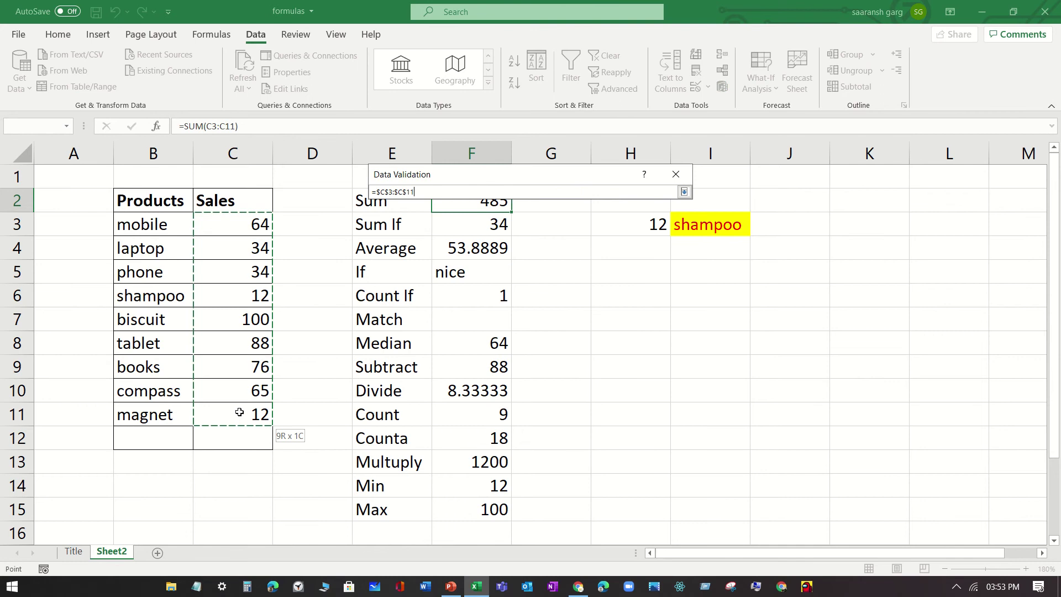
click(145, 225)
drag(145, 224, 124, 418)
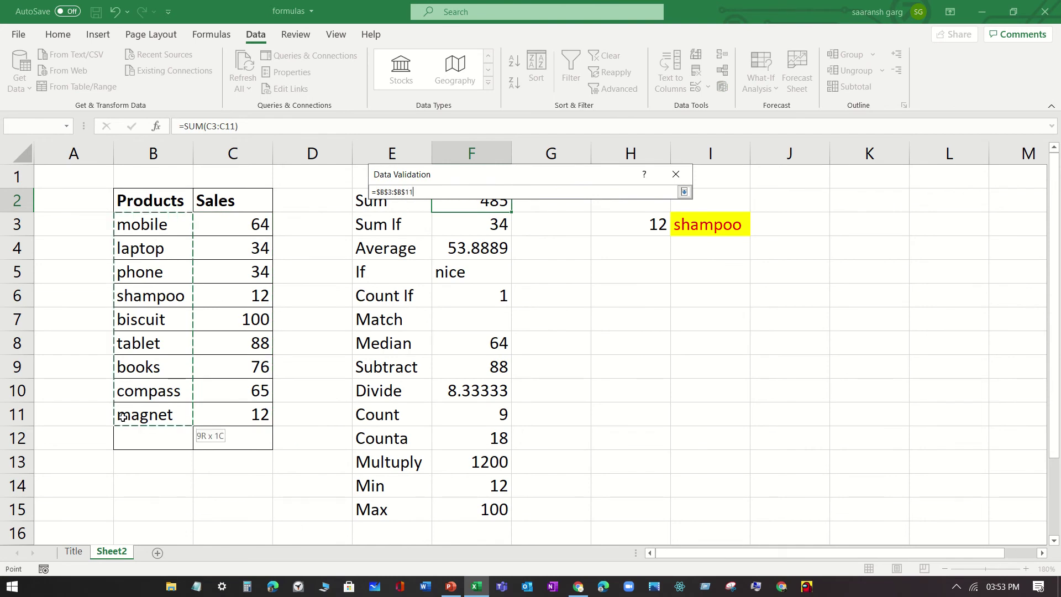
click(684, 191)
click(603, 378)
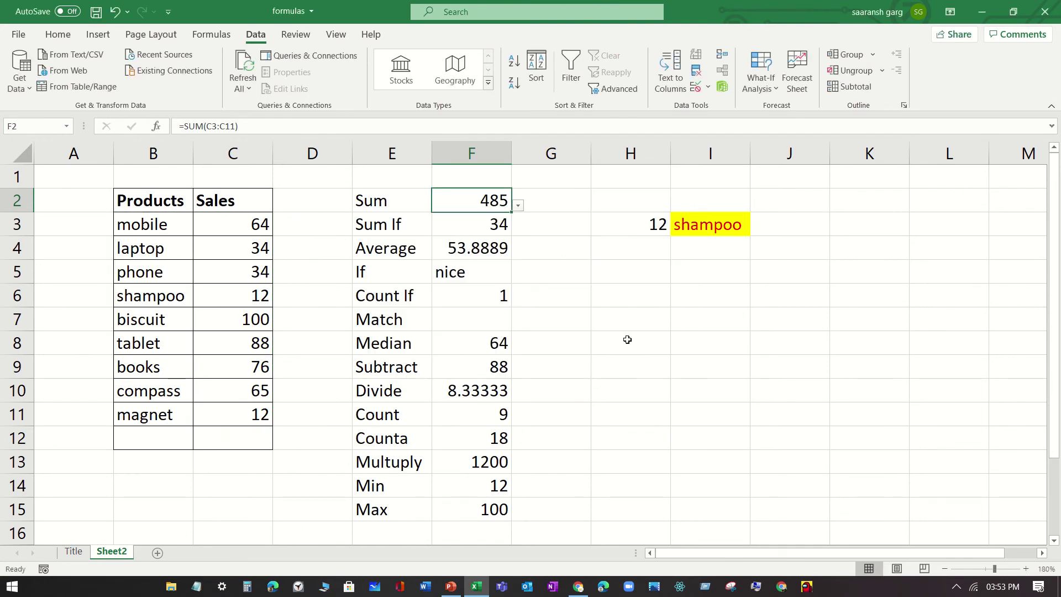
Try out the product drop-down in F2 by choosing tablet, and undo the choices to restore the SUM formula.
click(518, 206)
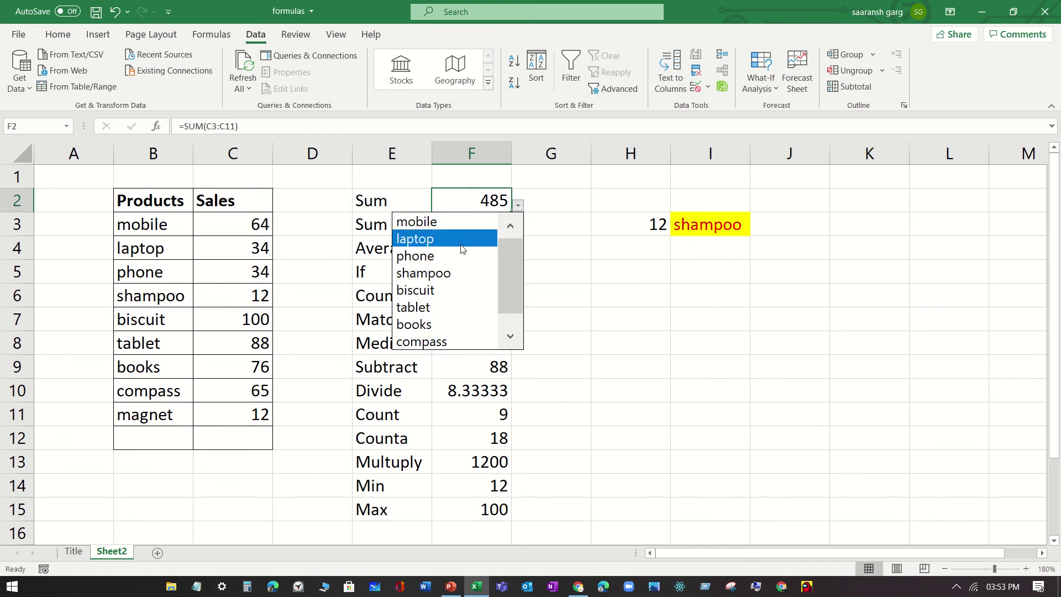
click(461, 246)
click(518, 205)
click(432, 288)
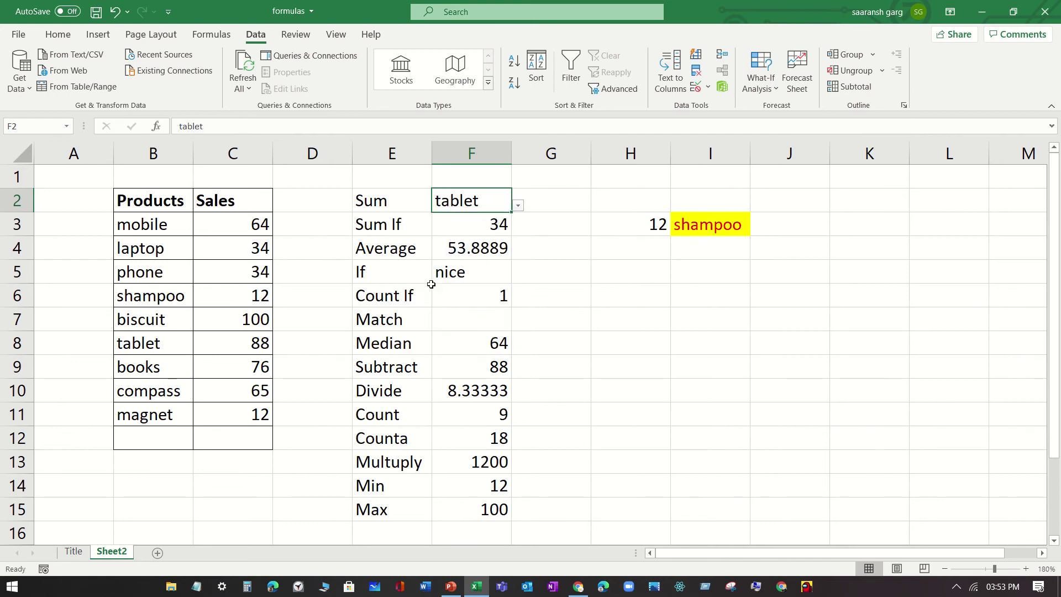
key(ctrl+z)
key(ctrl+z)
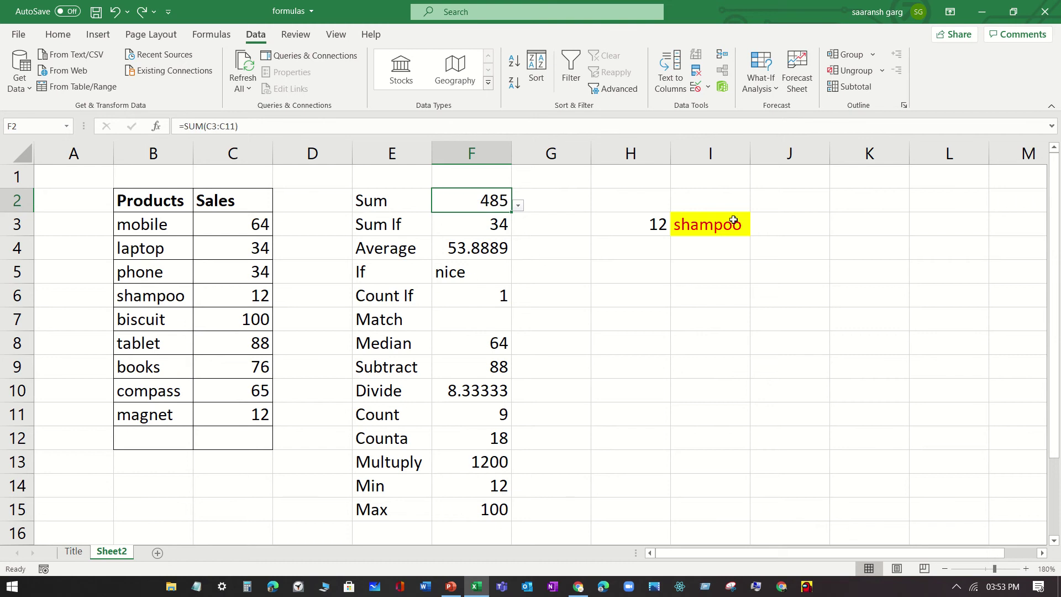
Choose laptop from the product drop-down in I3.
click(732, 220)
click(756, 228)
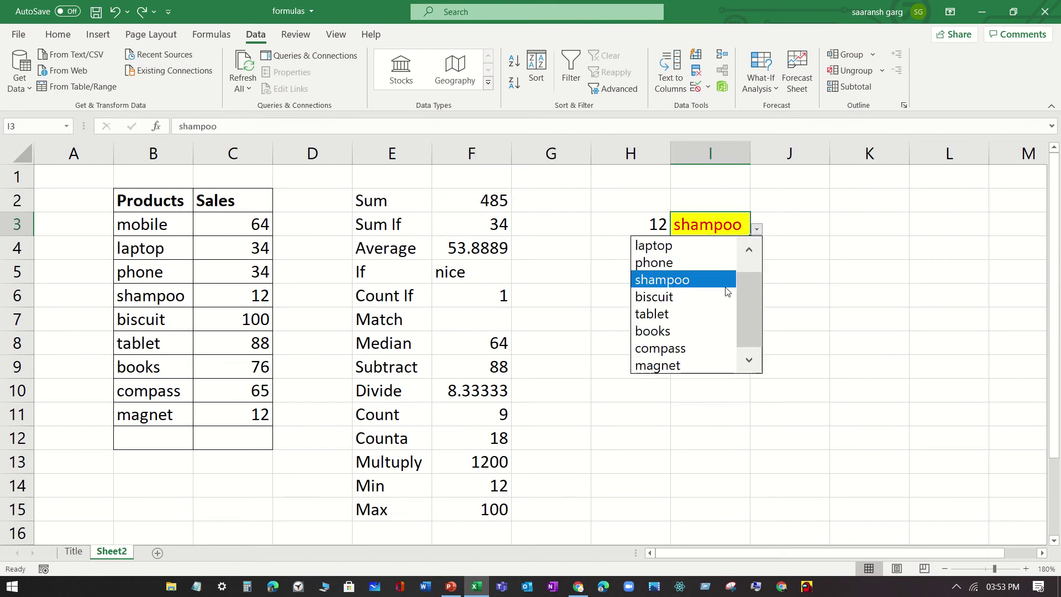
click(712, 281)
click(757, 228)
click(645, 248)
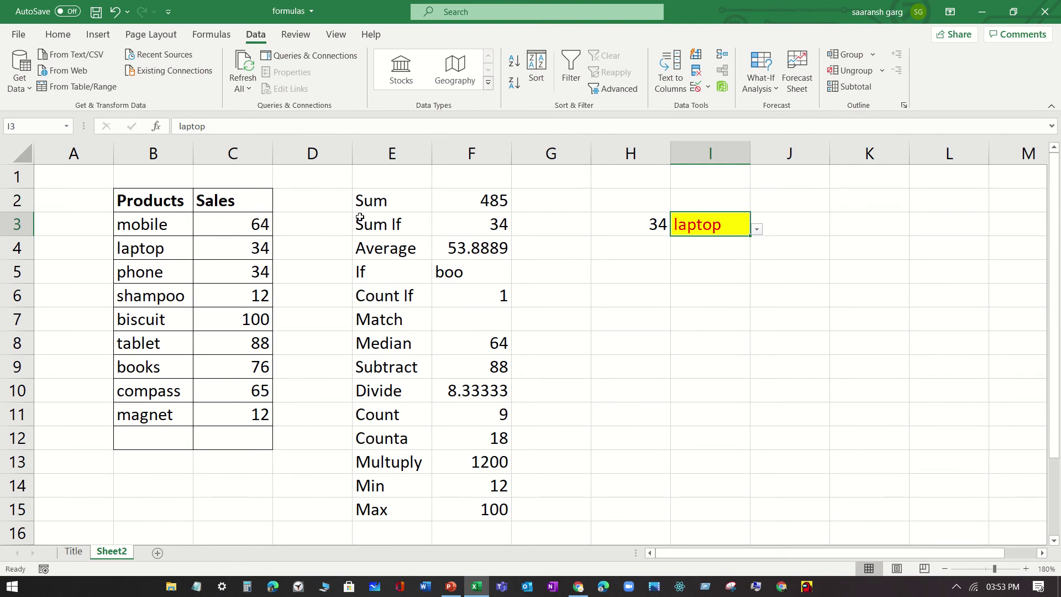
Clear the Sum If formula in F3 and begin a new SUMIF with B2:C11 as the range.
click(399, 227)
click(464, 232)
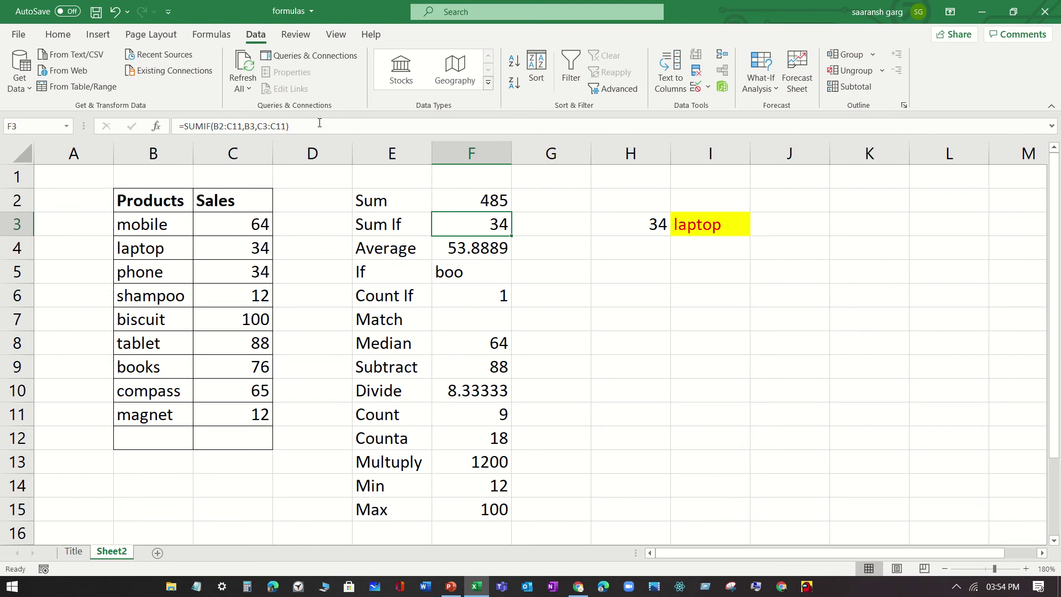
drag(288, 126, 148, 136)
key(BackSpace)
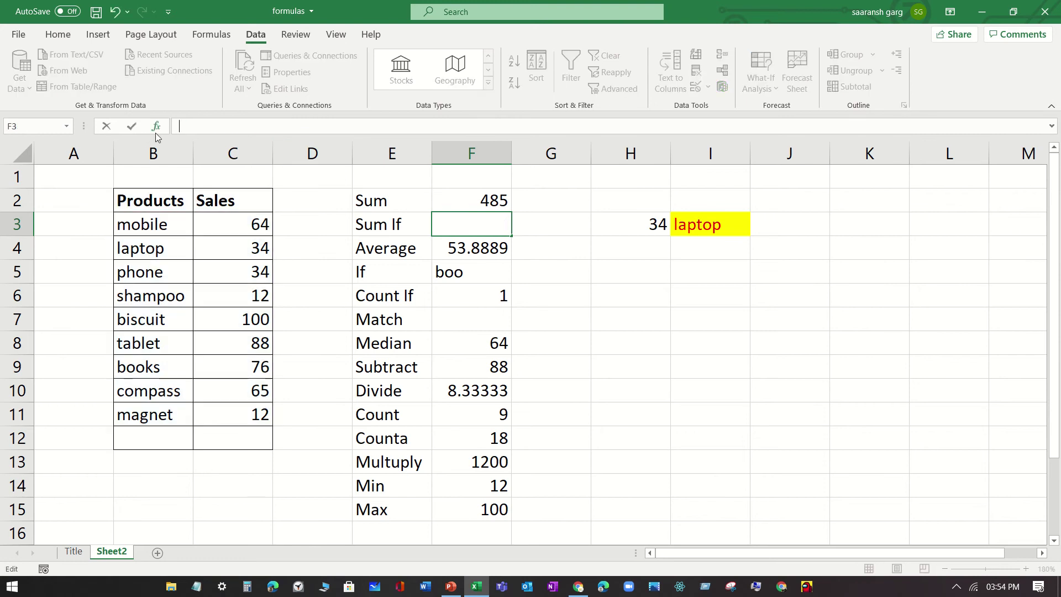
text(=sumif)
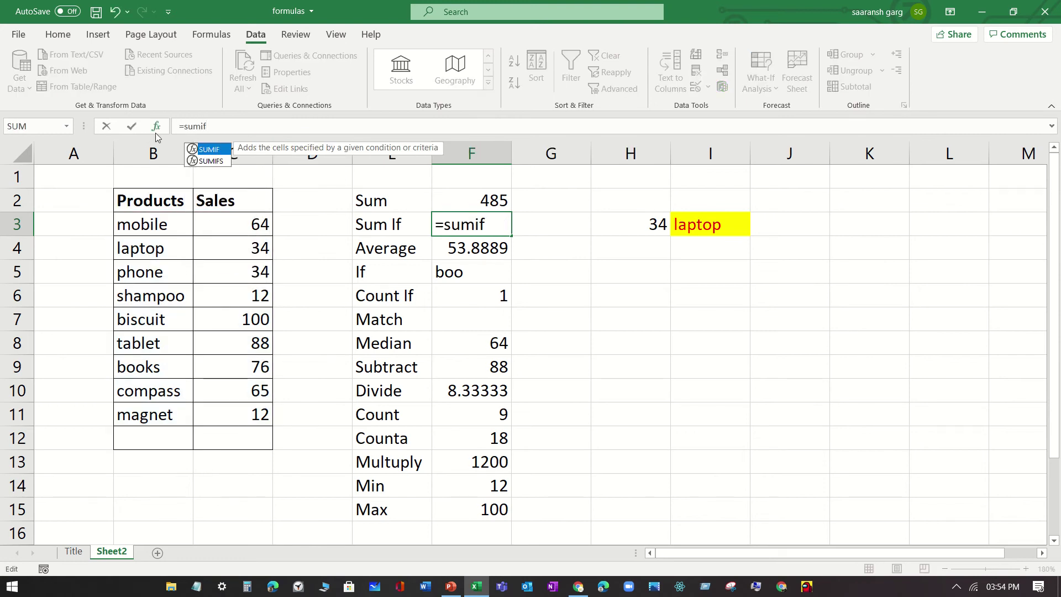
text(()
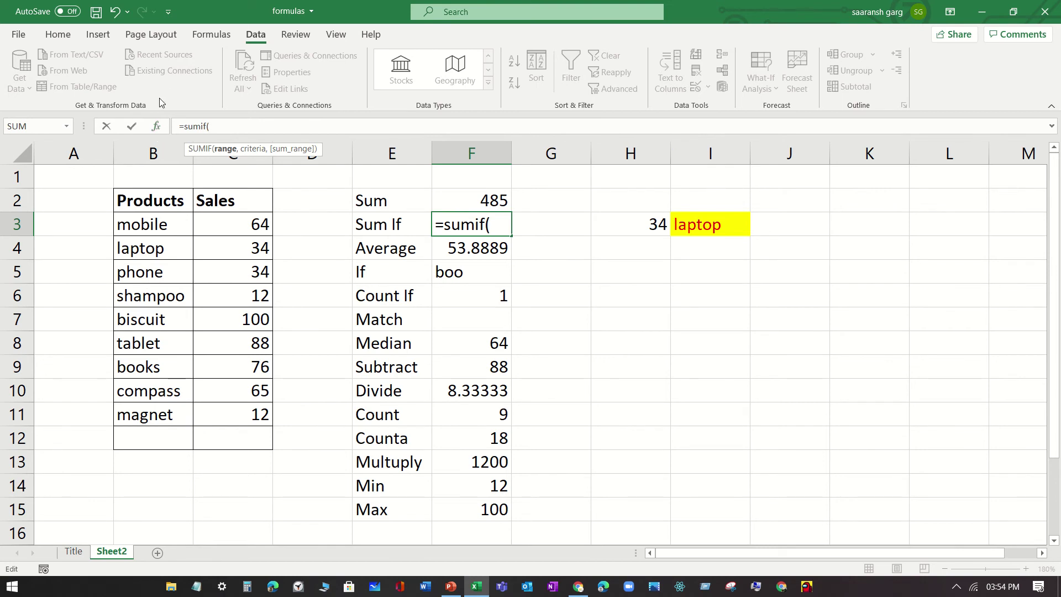
drag(159, 201, 262, 416)
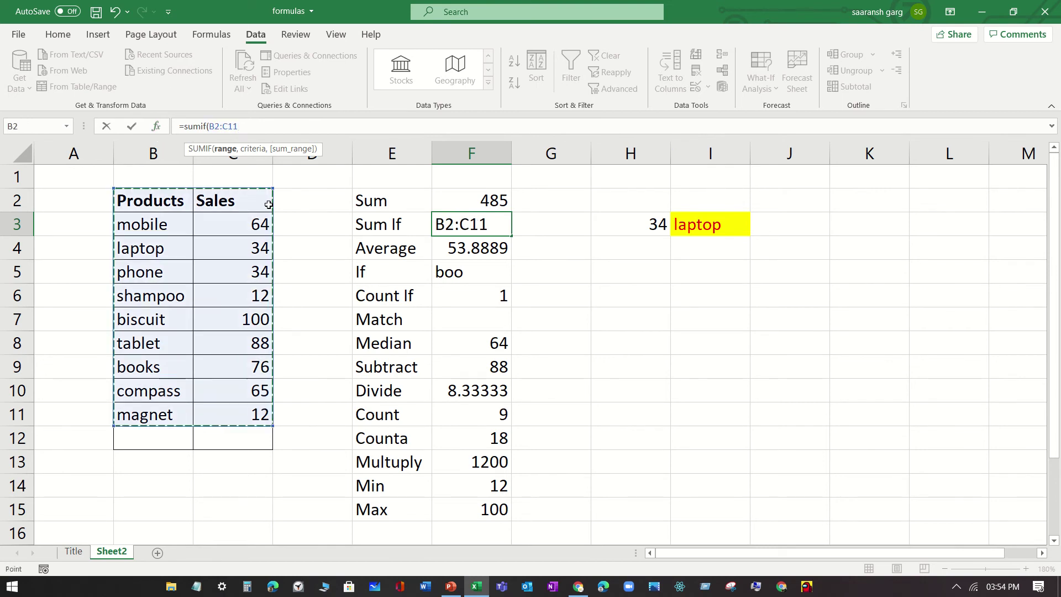
text(,)
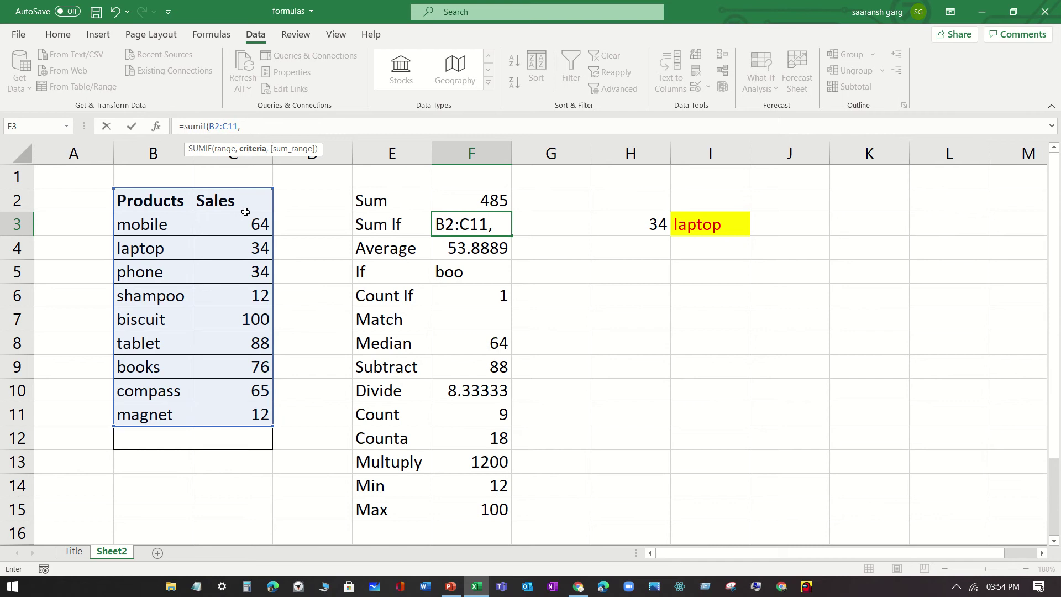
drag(231, 202, 234, 406)
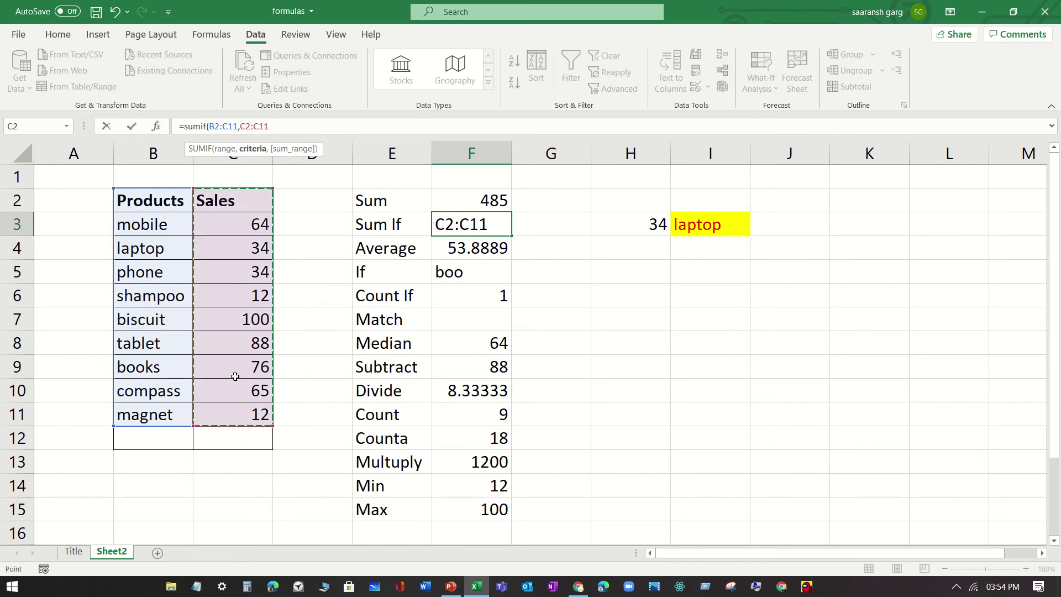
key(BackSpace)
key(BackSpace)
key(BackSpace)
key(BackSpace)
key(BackSpace)
key(BackSpace)
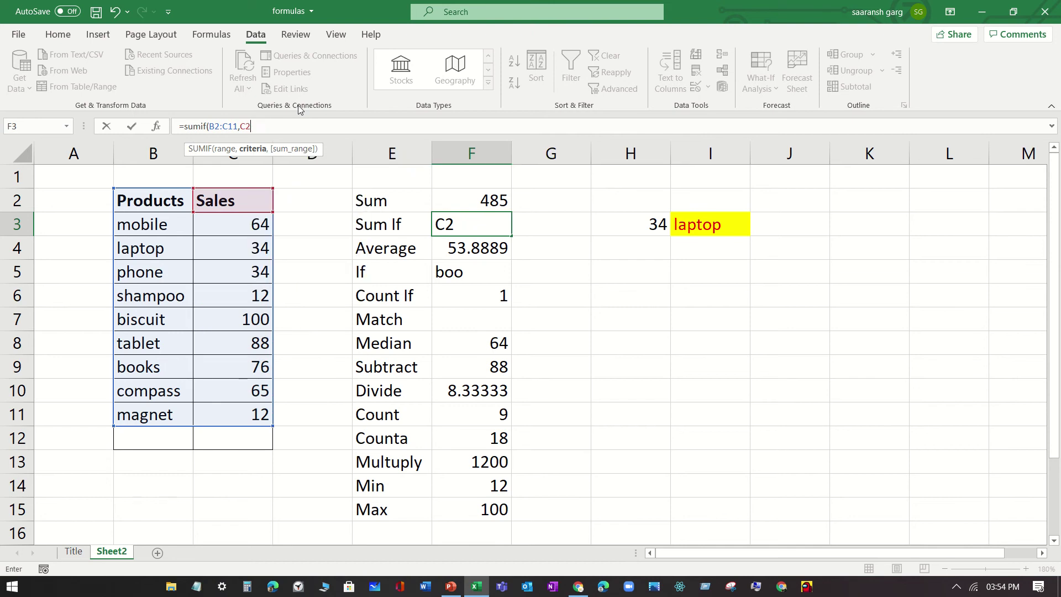
Complete the SUMIF in F3 with I3 as the criteria and C2:C11 as the sum range.
click(724, 226)
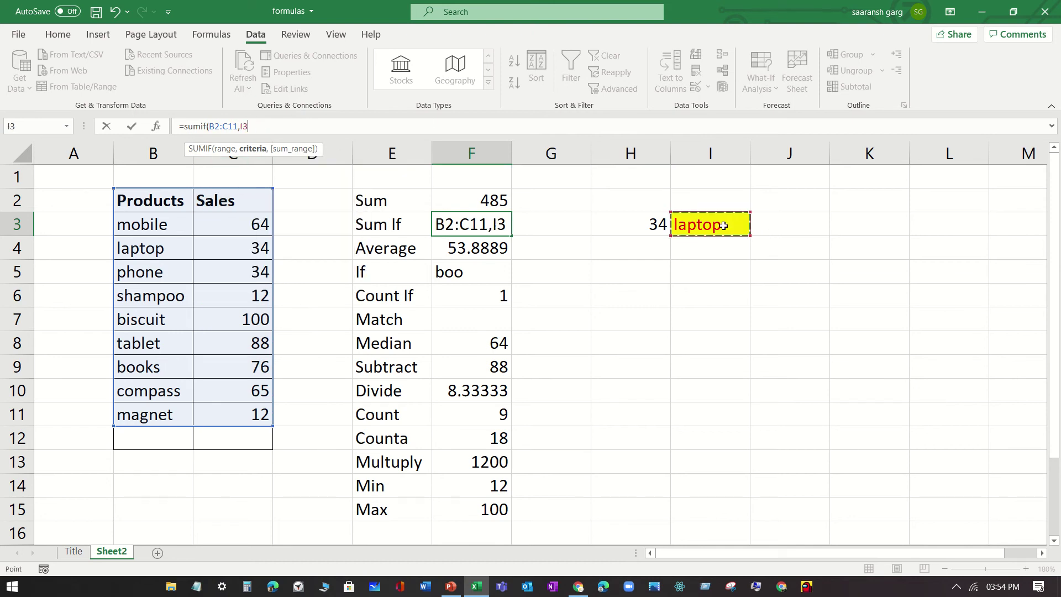
text(,)
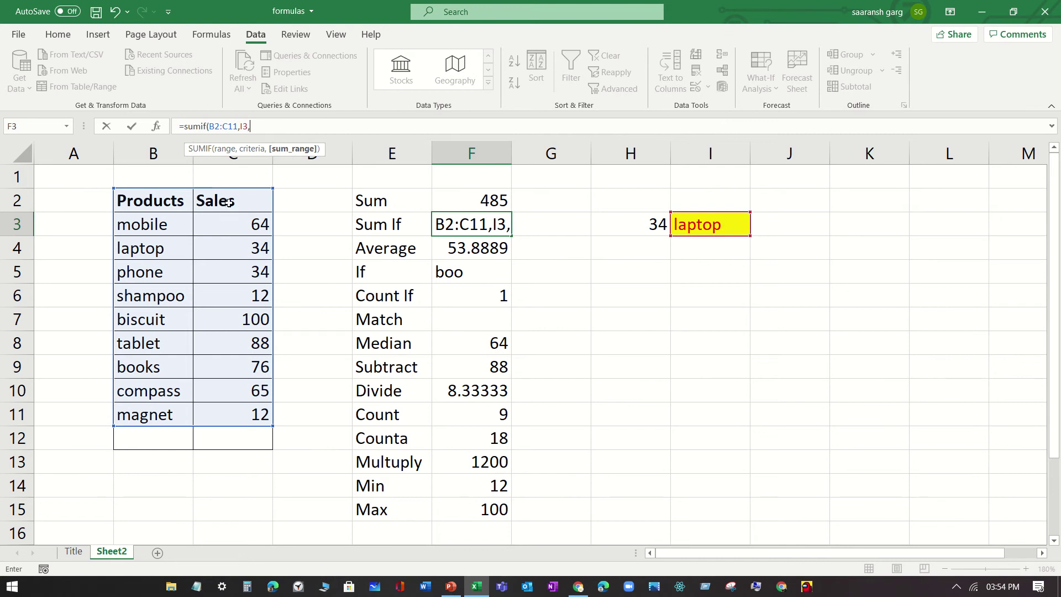
drag(228, 202, 230, 412)
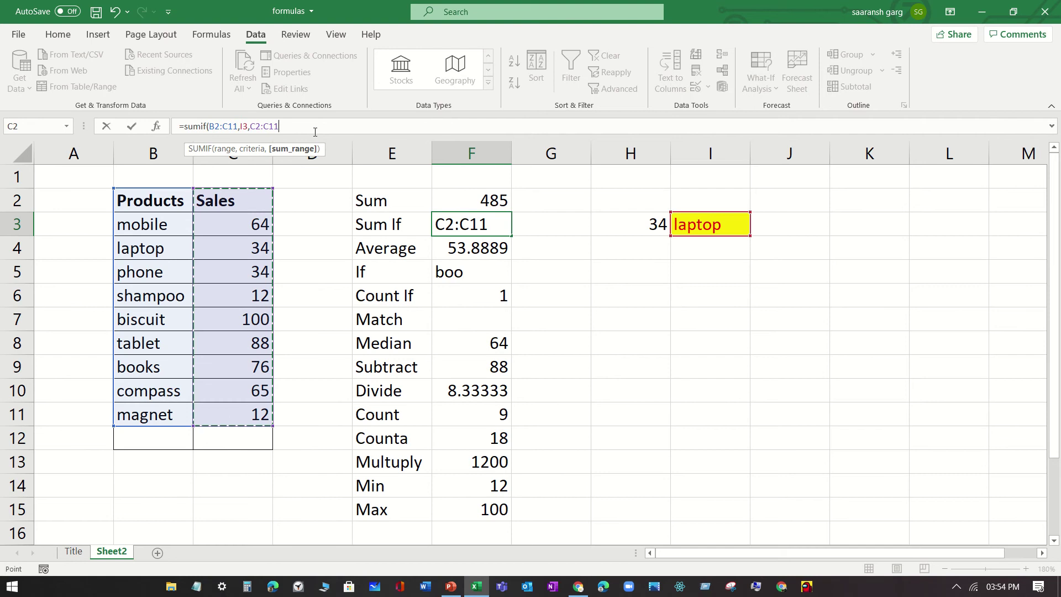
text())
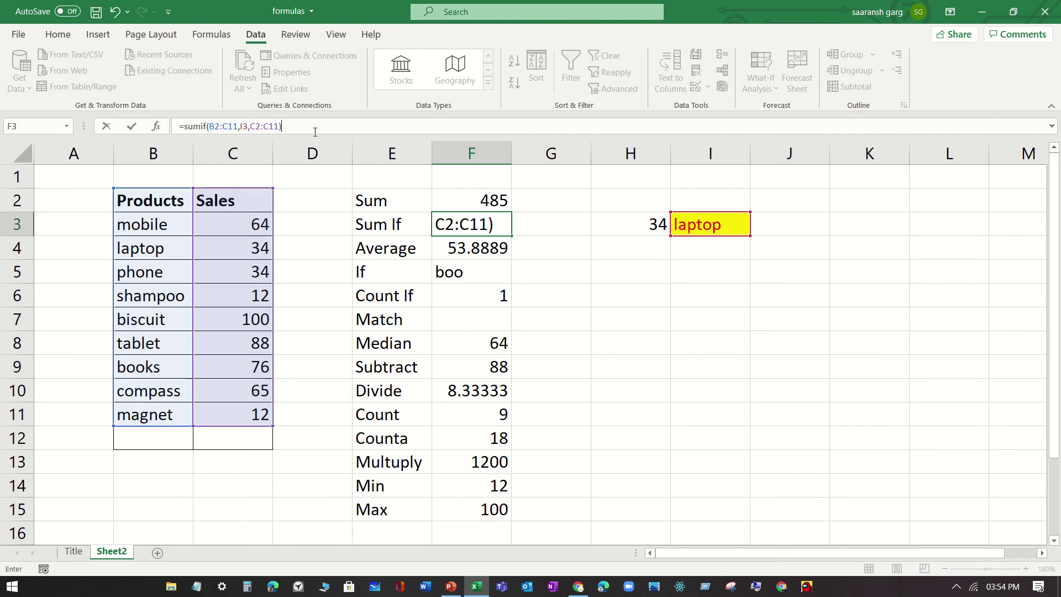
click(309, 221)
click(500, 224)
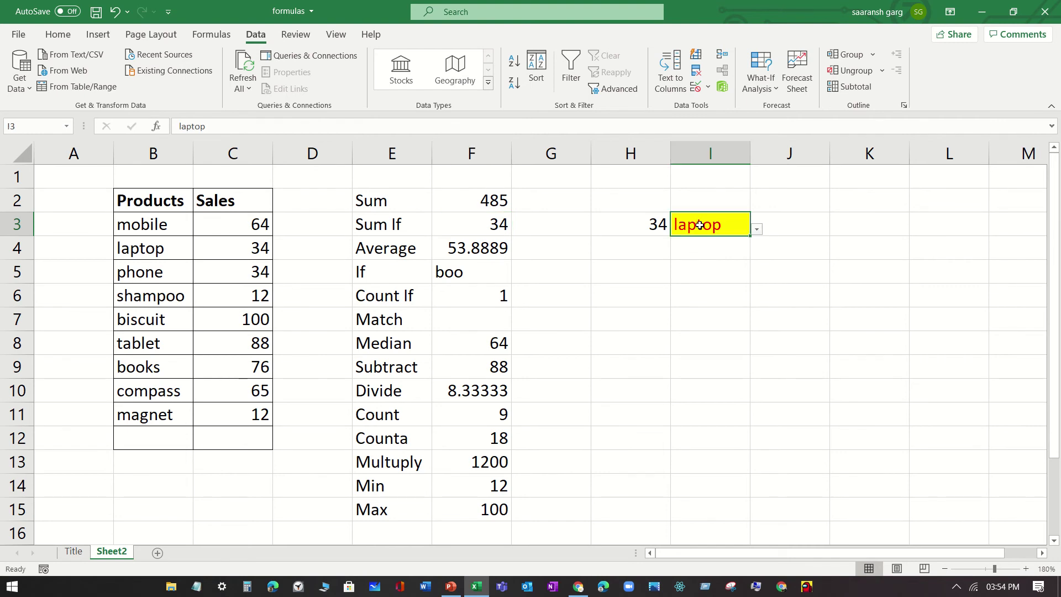
Switch the product in I3 to phone and then to books to test the SUMIF formula.
click(756, 229)
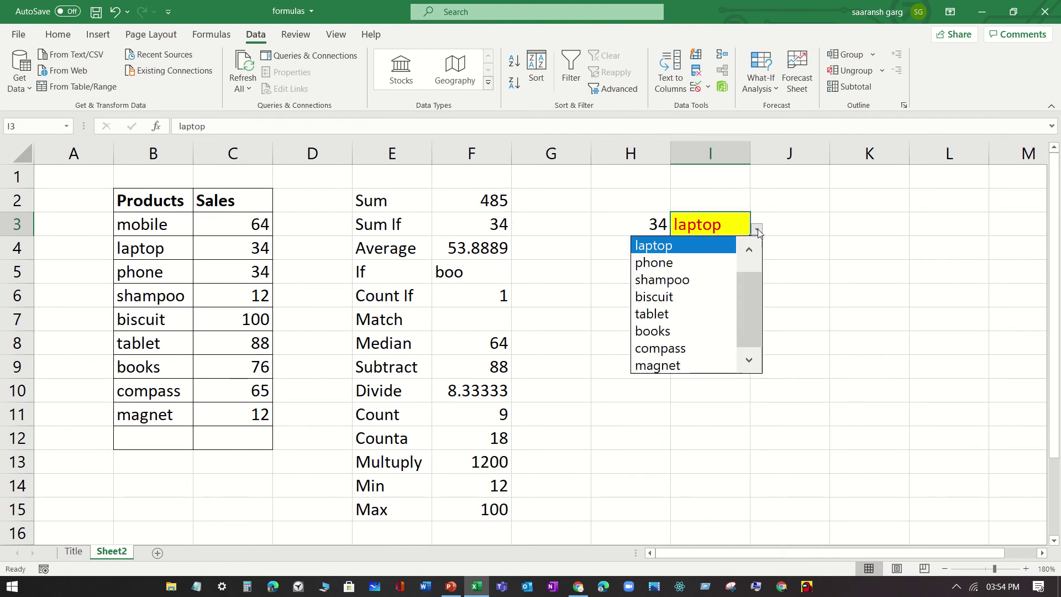
click(673, 265)
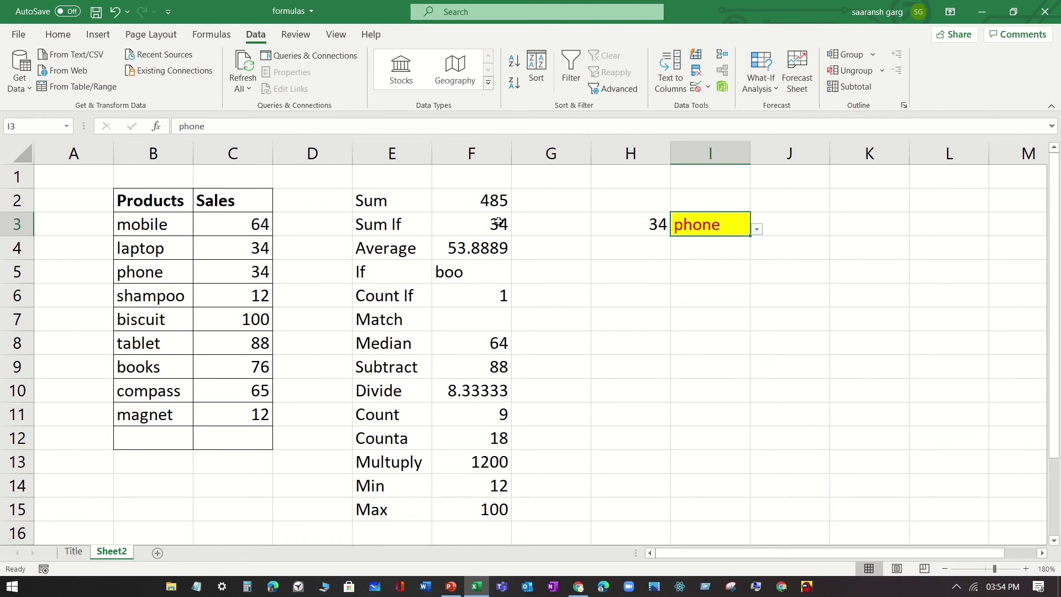
click(756, 228)
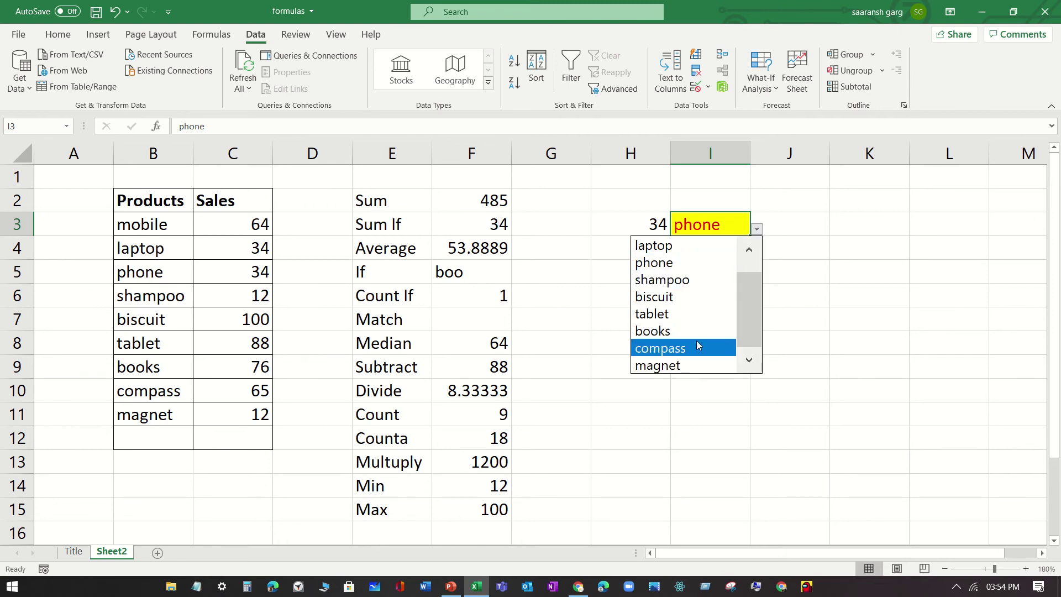
click(670, 330)
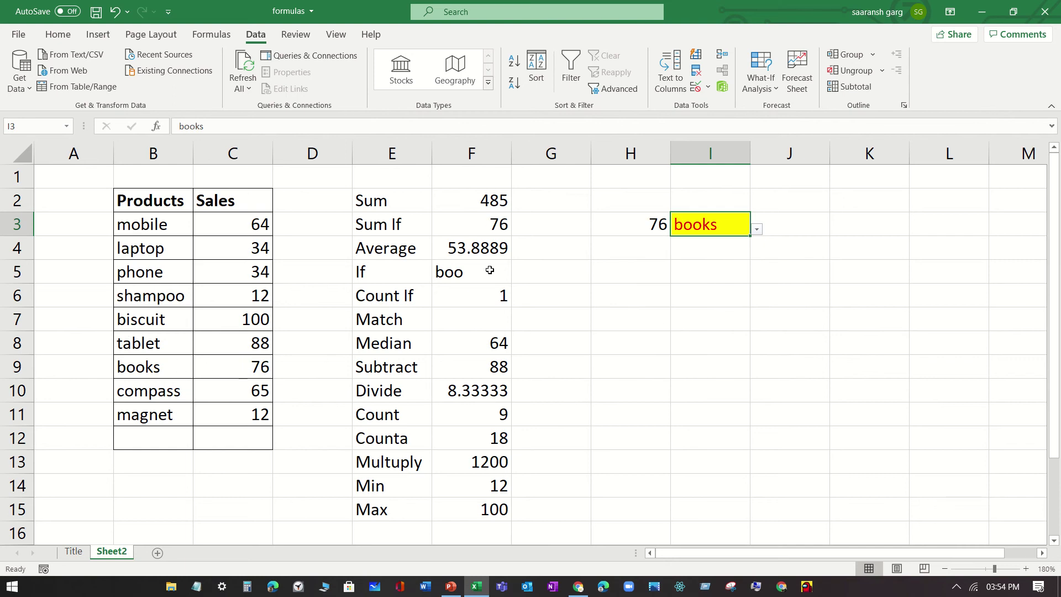
Re-enter the Average formula in F4 as an AVERAGE over the sales range C3:C11.
mouse_move(620, 6)
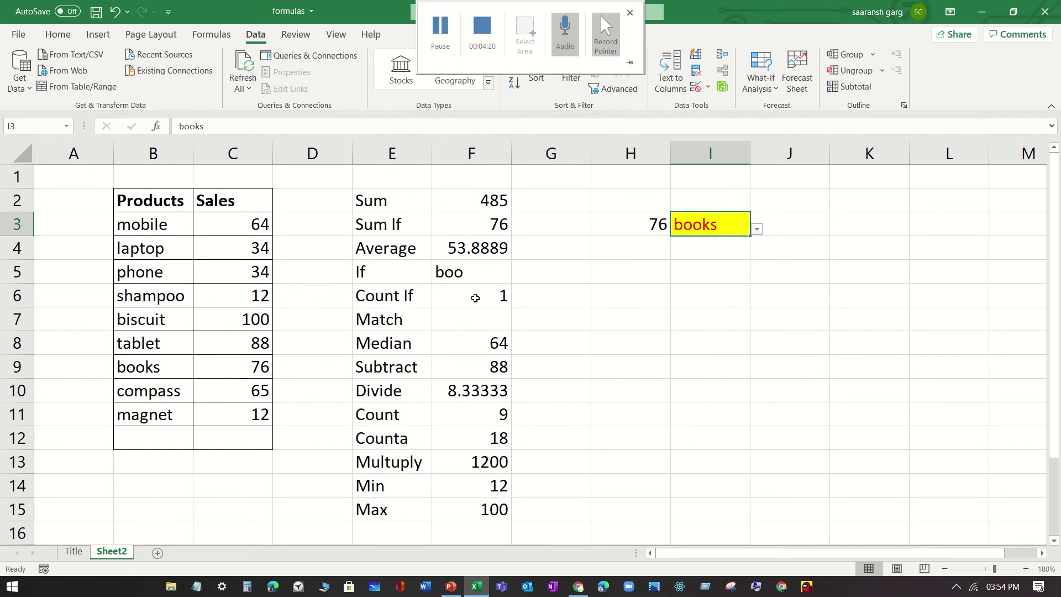
click(475, 250)
click(269, 126)
drag(269, 126, 188, 126)
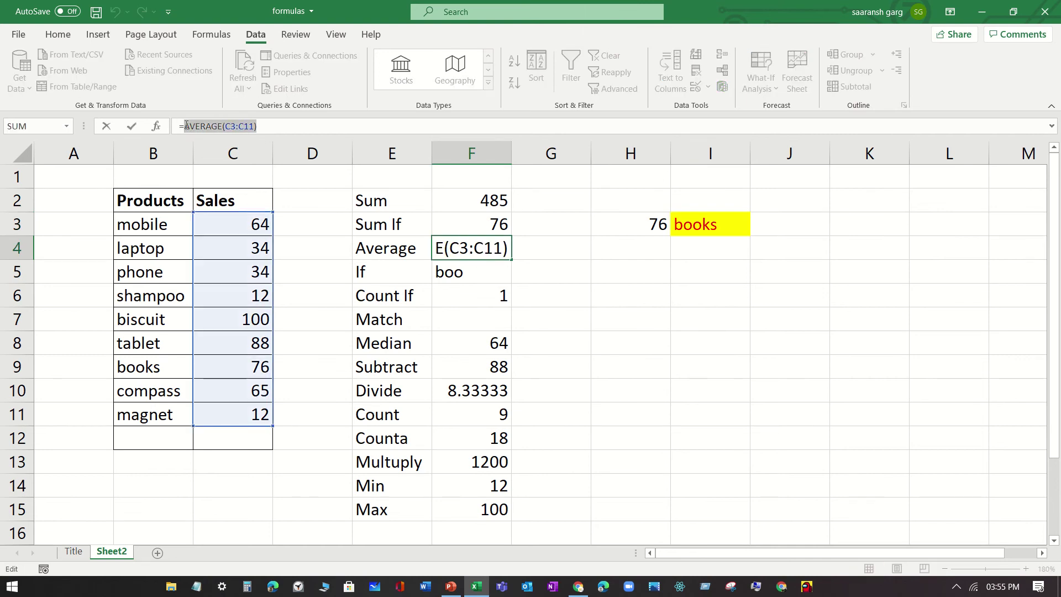
text(aveg)
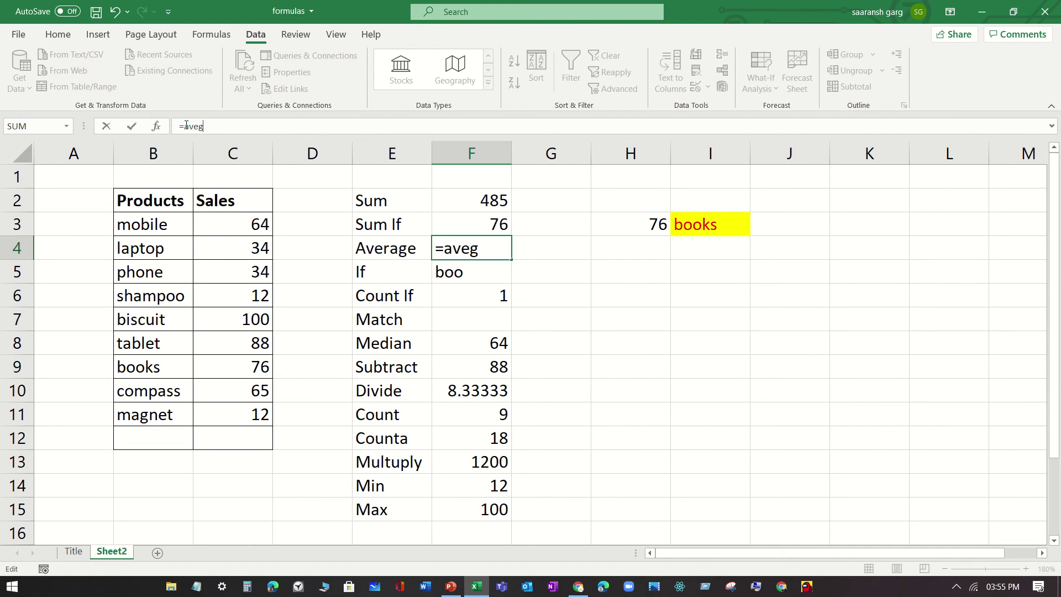
key(BackSpace)
text(rage)
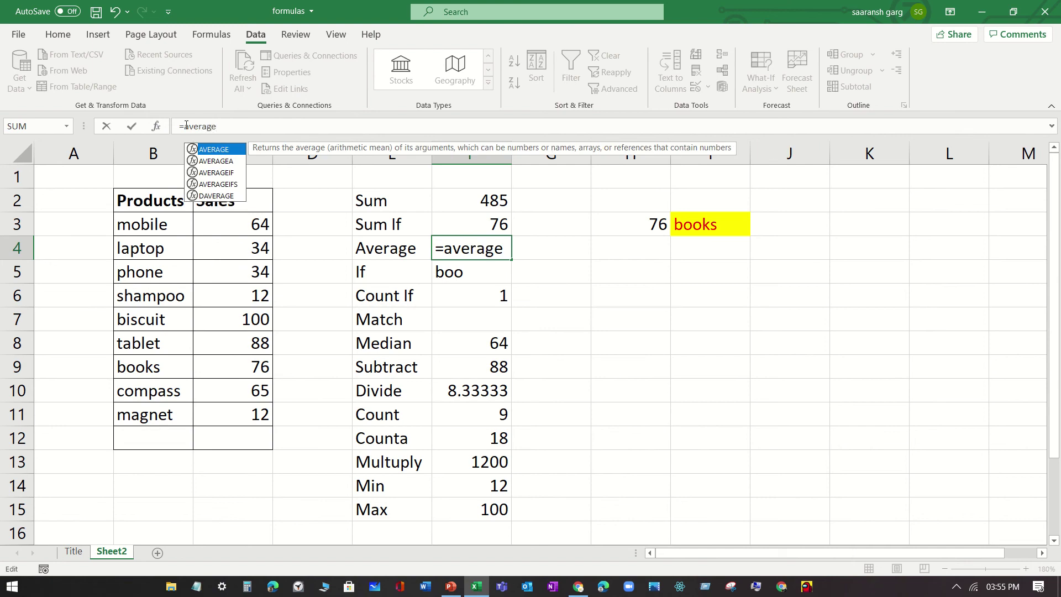
text(()
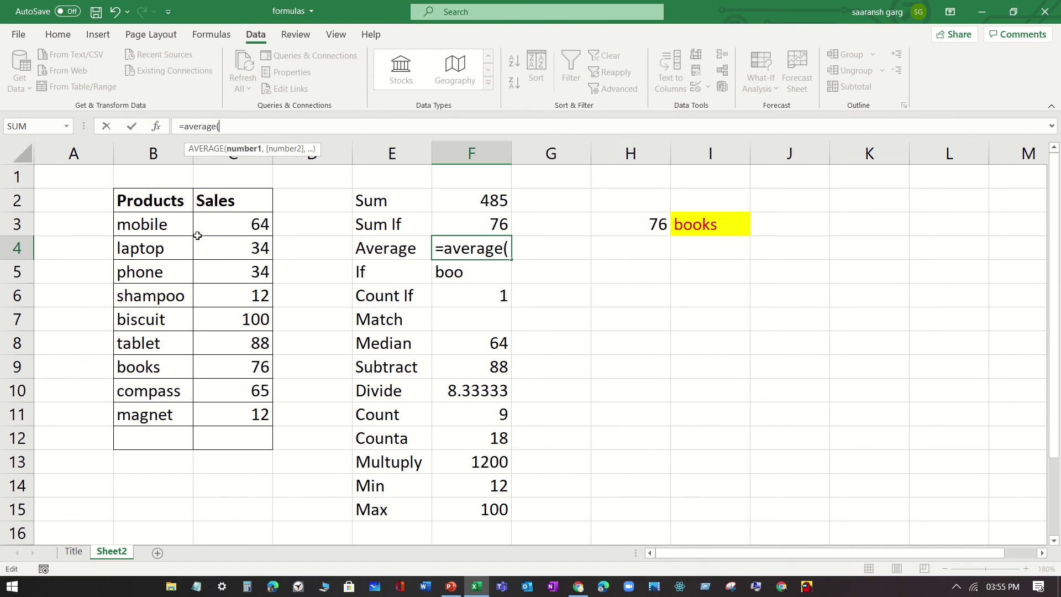
click(243, 224)
drag(243, 239, 240, 404)
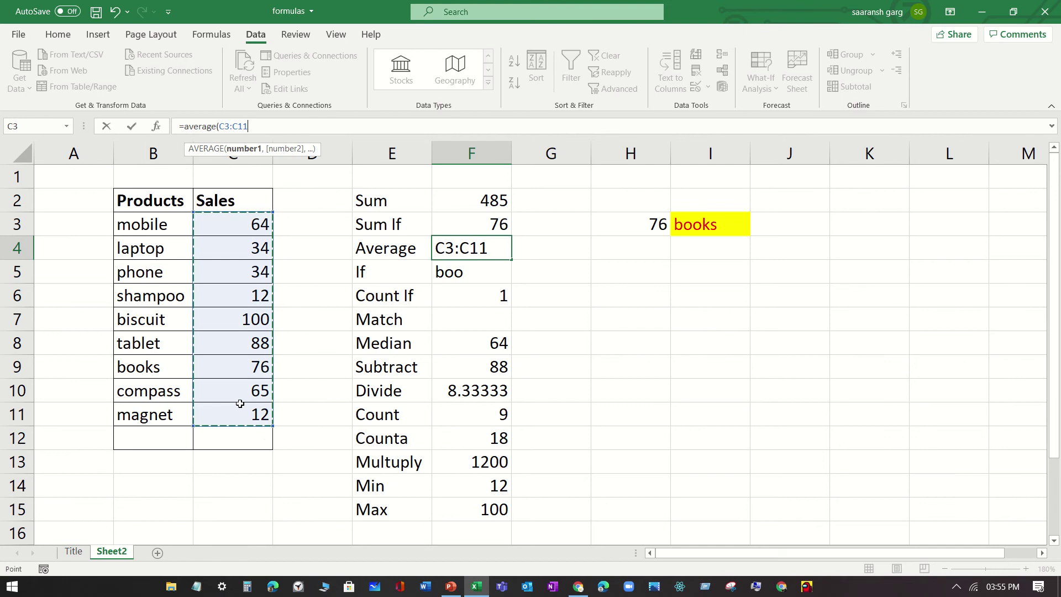
text())
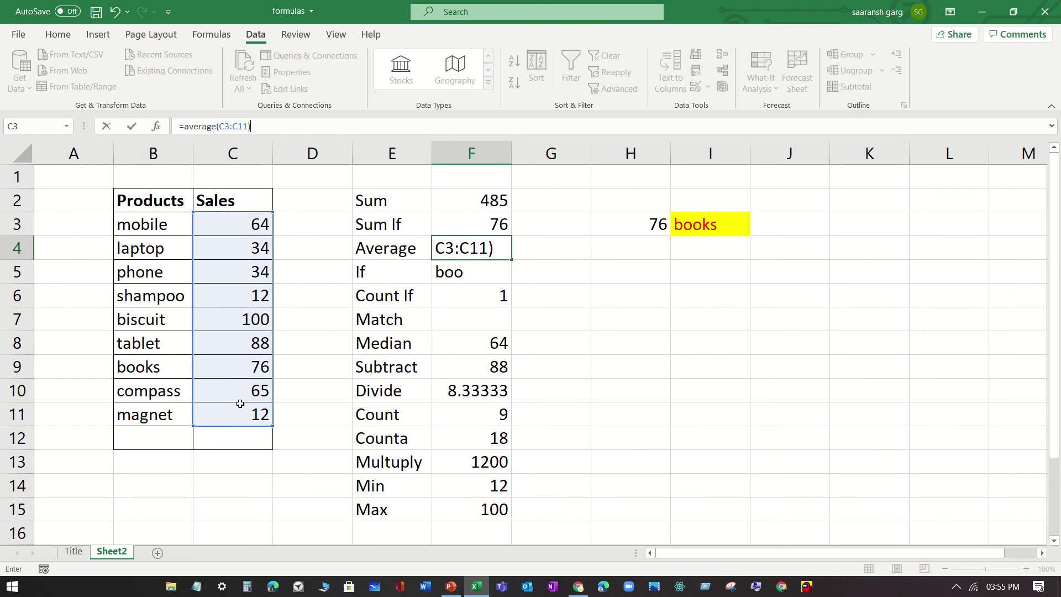
click(551, 242)
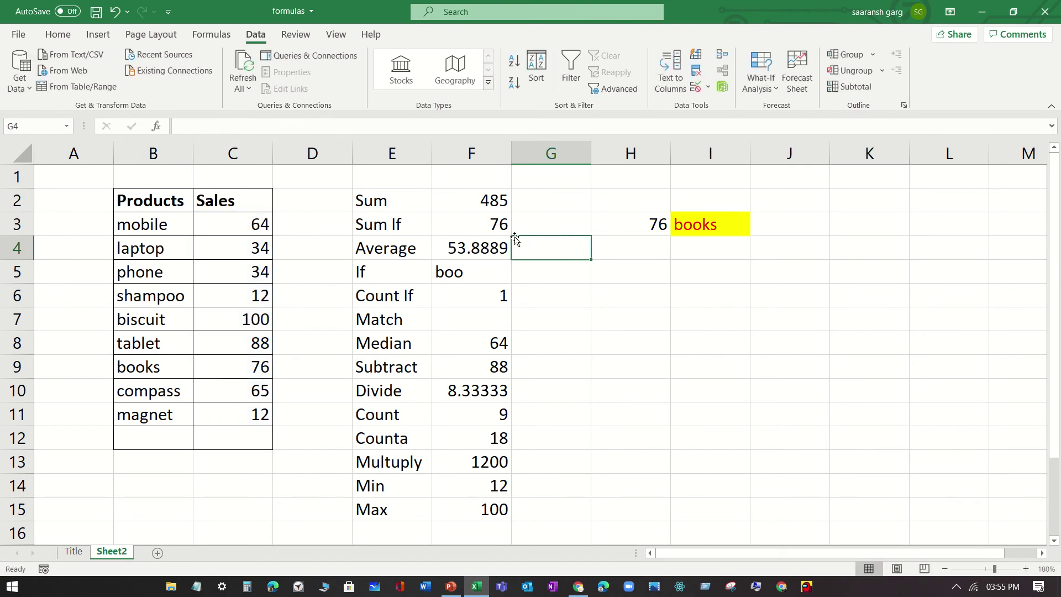
Begin an AVERAGE formula in G4 with C3, C4, C5, C6 and C7 as separate arguments.
click(245, 124)
text(=)
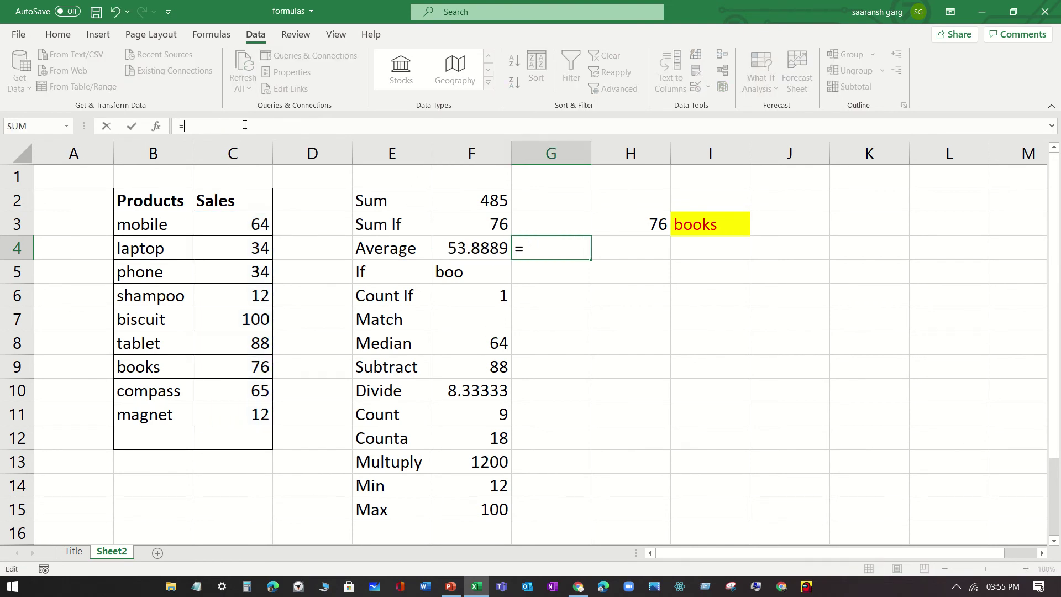
text(average)
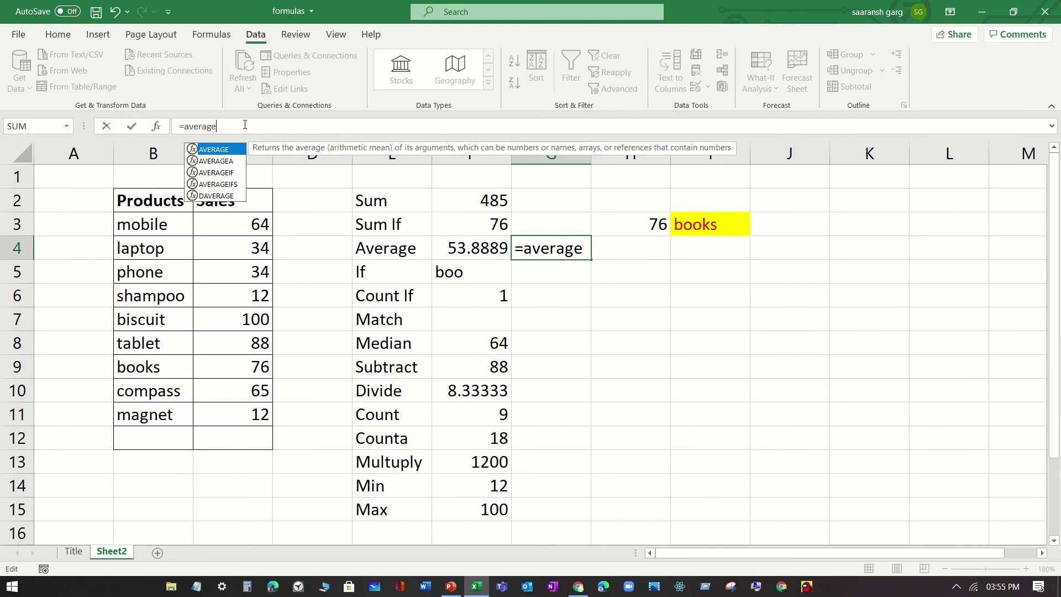
text(()
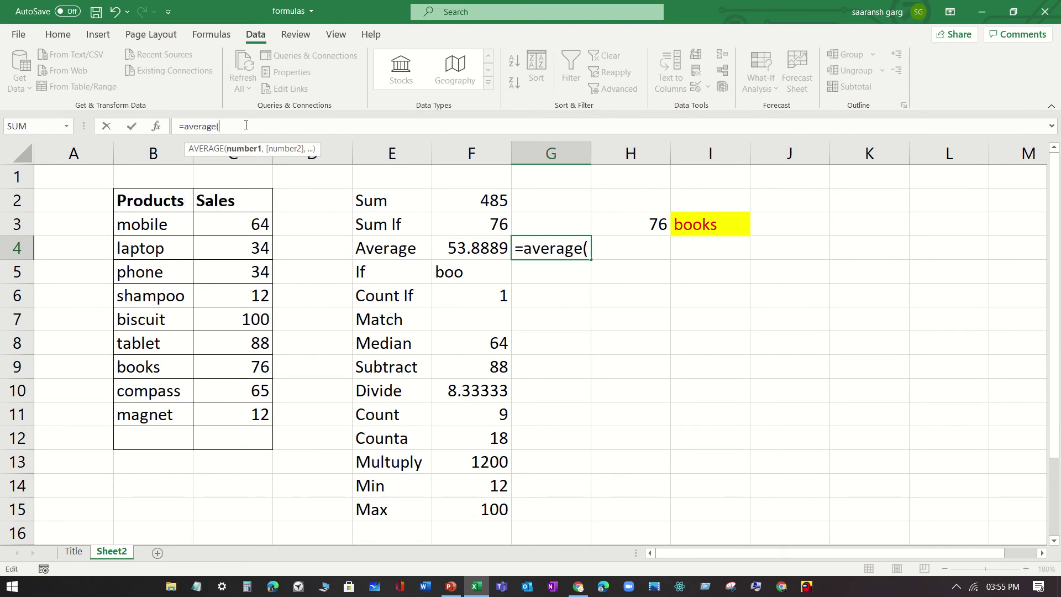
click(243, 224)
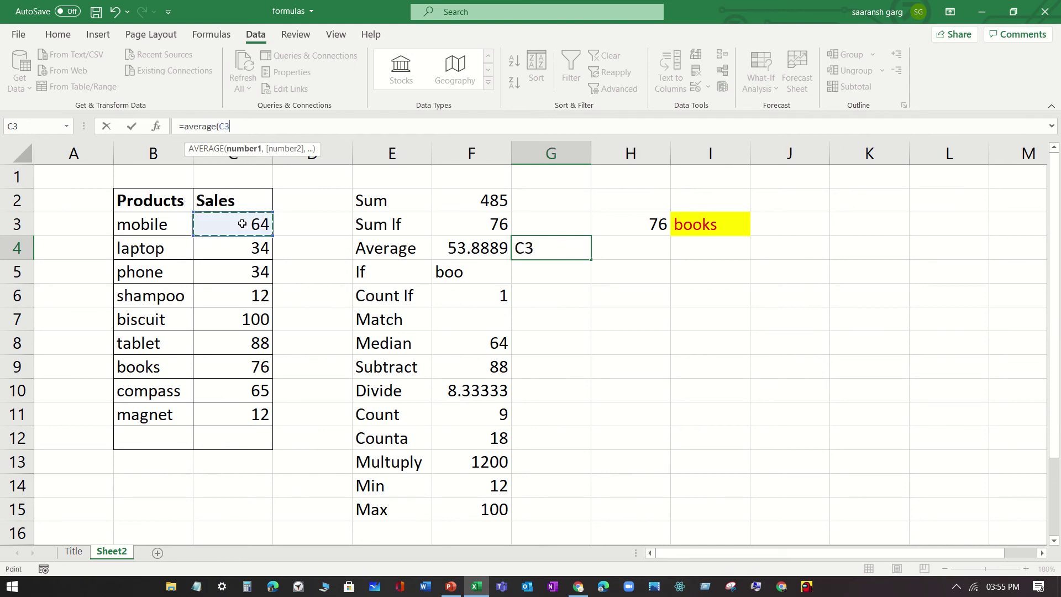
text(,)
click(246, 250)
text(,)
click(241, 271)
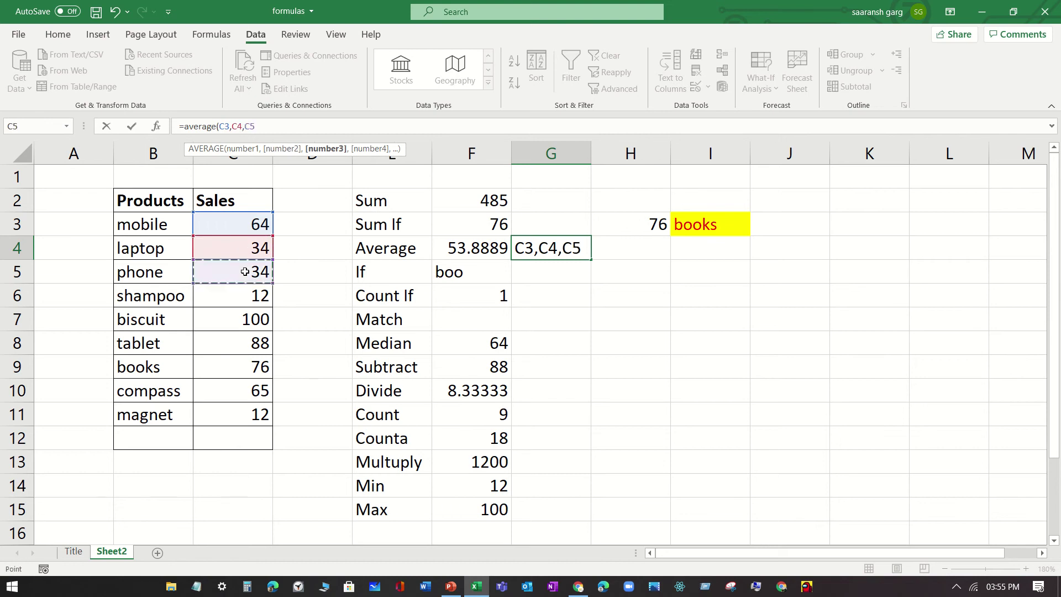
text(,)
click(240, 293)
text(,)
click(236, 320)
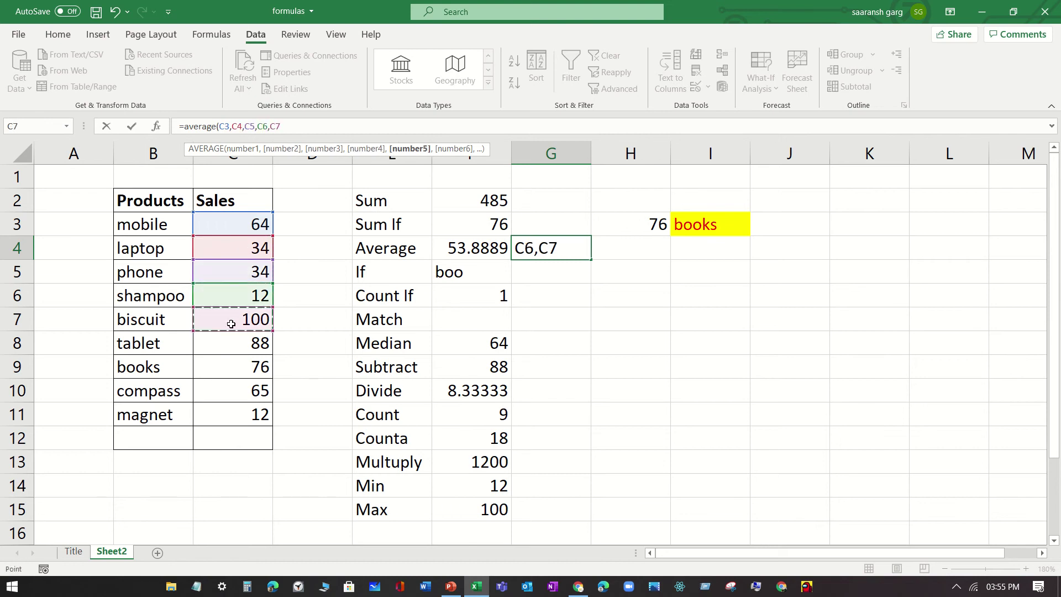
Complete the AVERAGE in G4 with C8, C9, C10 and C11 as separate arguments, keeping a trailing comma.
text(,)
click(235, 344)
text(,)
click(236, 367)
text(,)
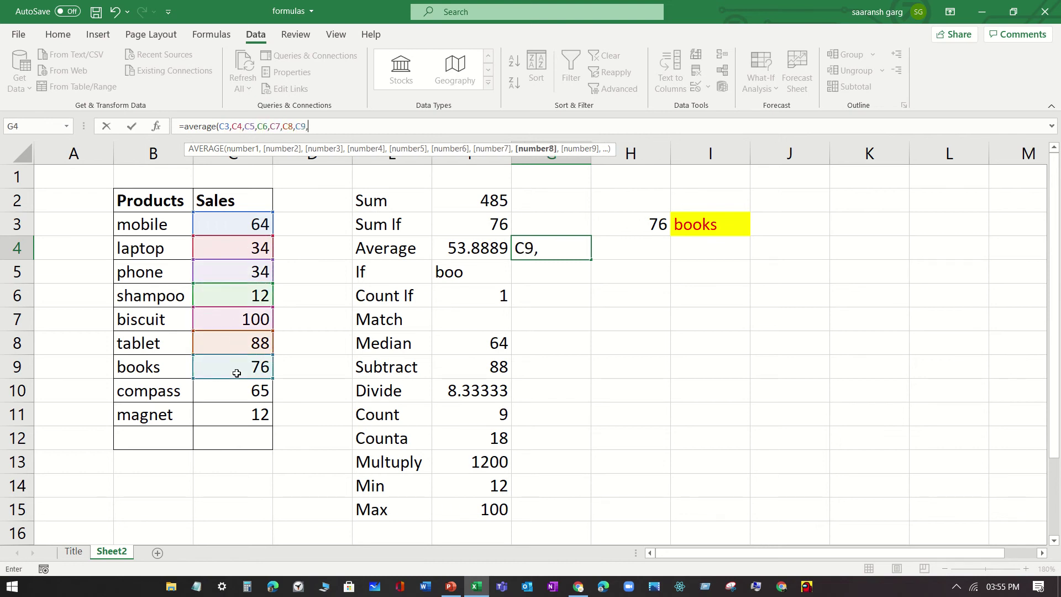
click(239, 388)
text(,)
click(239, 413)
text(,)
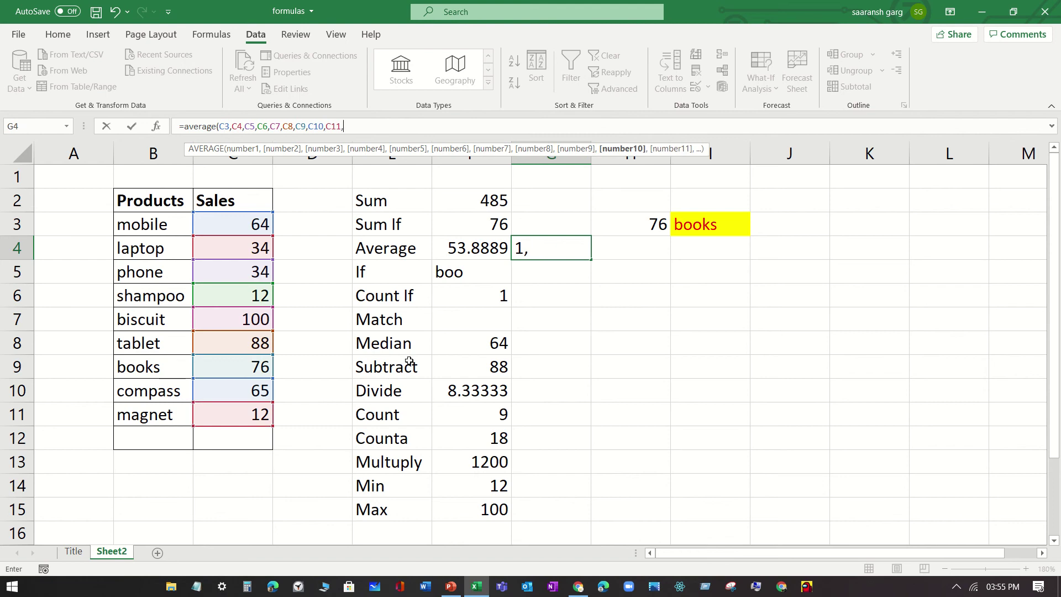
text())
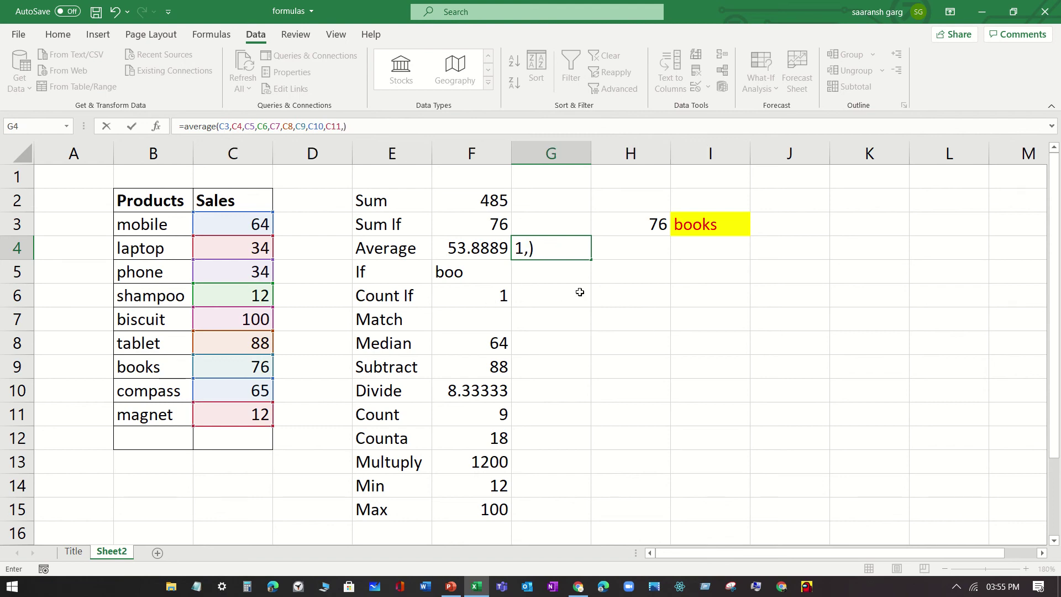
key(Return)
Compare the cell-by-cell AVERAGE formula in G4 with the range-based AVERAGE formula in F4.
click(546, 250)
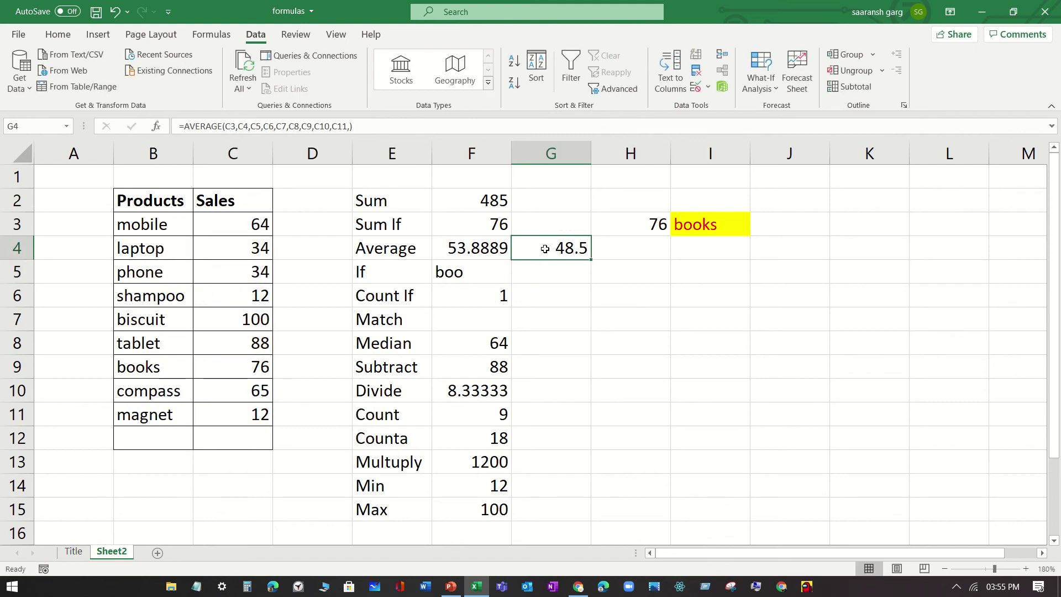
click(251, 223)
click(577, 254)
click(235, 127)
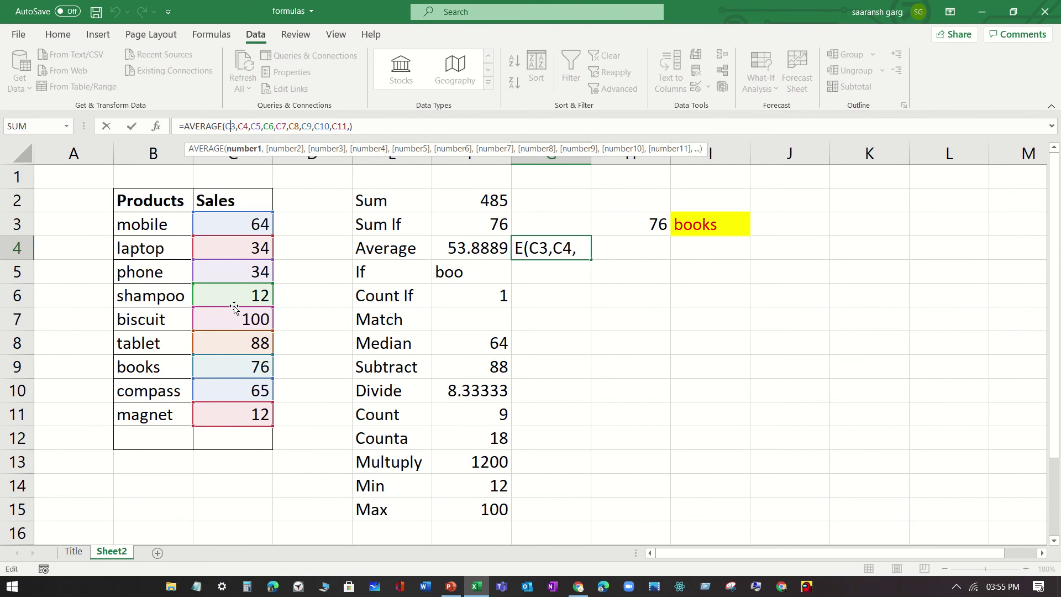
click(507, 253)
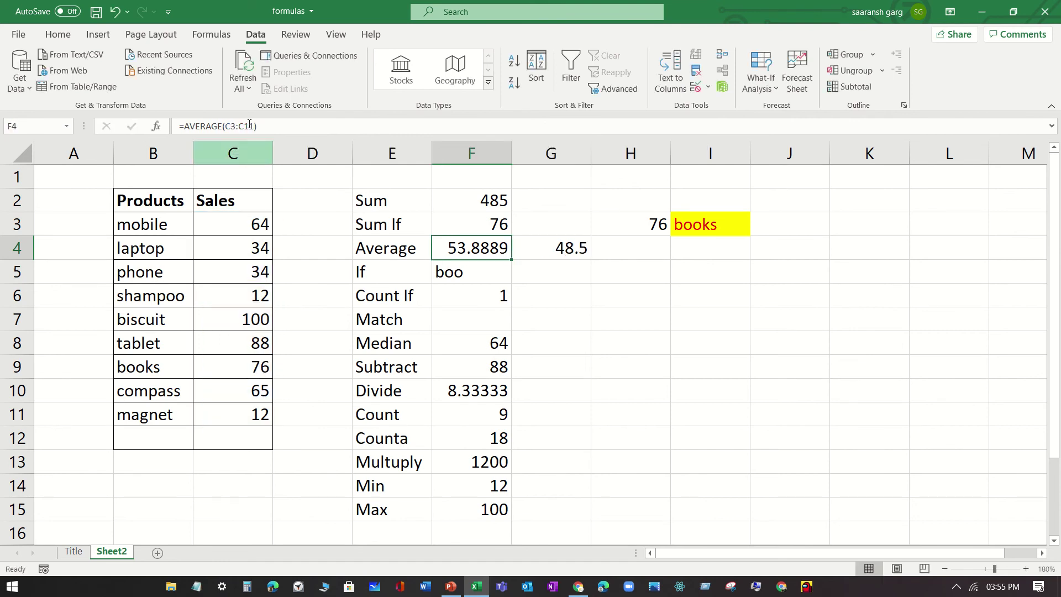
double_click(507, 253)
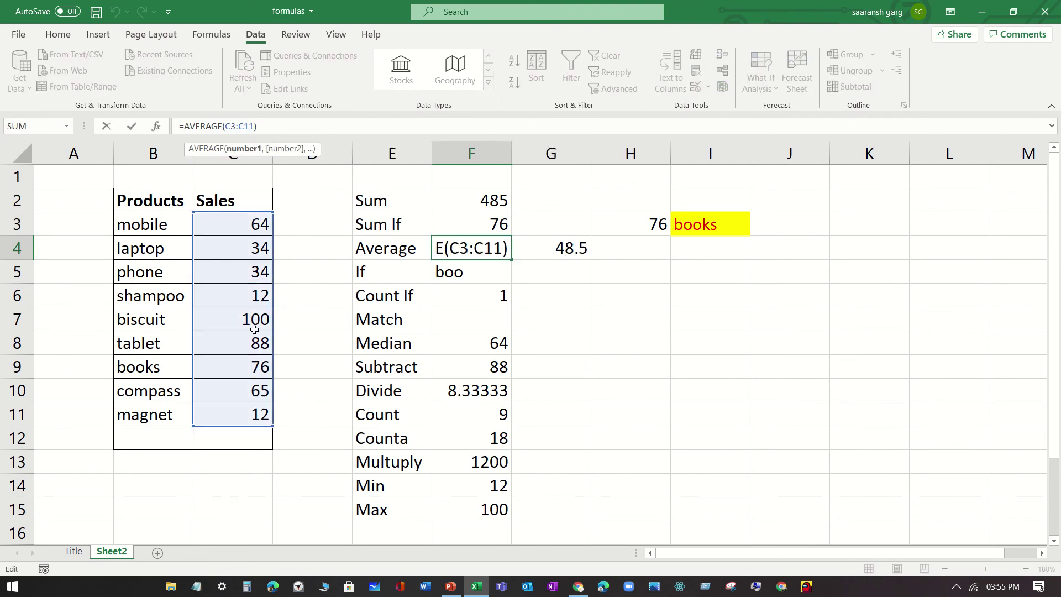
click(557, 246)
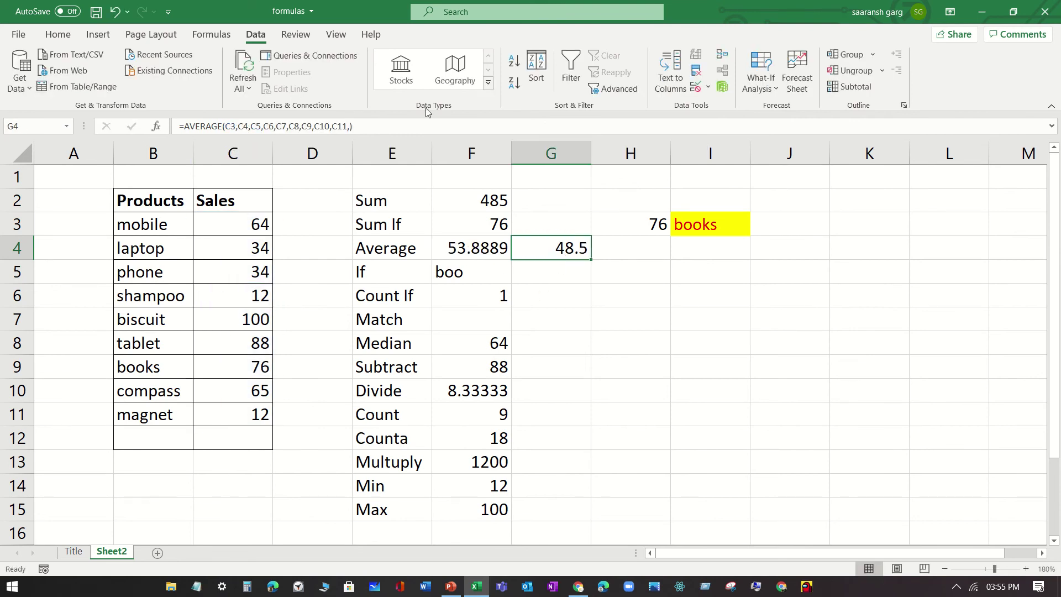
click(451, 252)
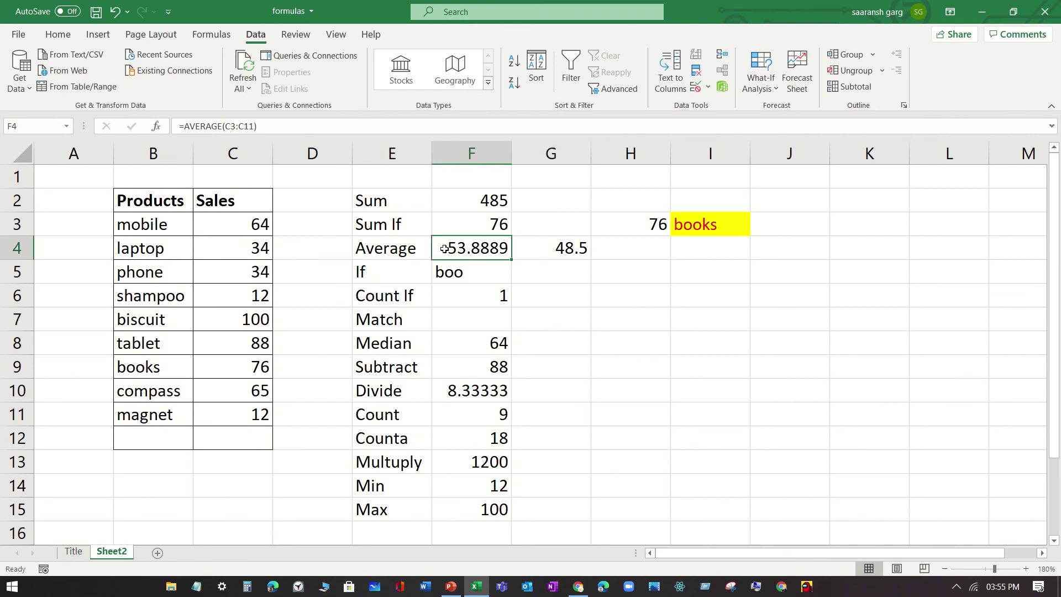
Delete the cell-by-cell AVERAGE formula from G4 and inspect the existing IF formula in F5.
click(577, 248)
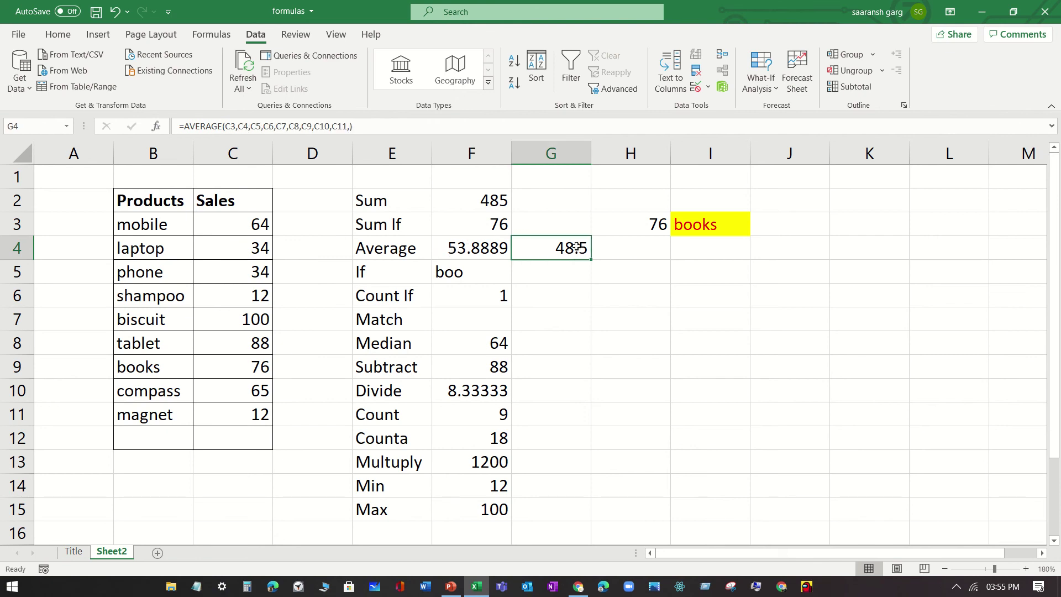
key(Delete)
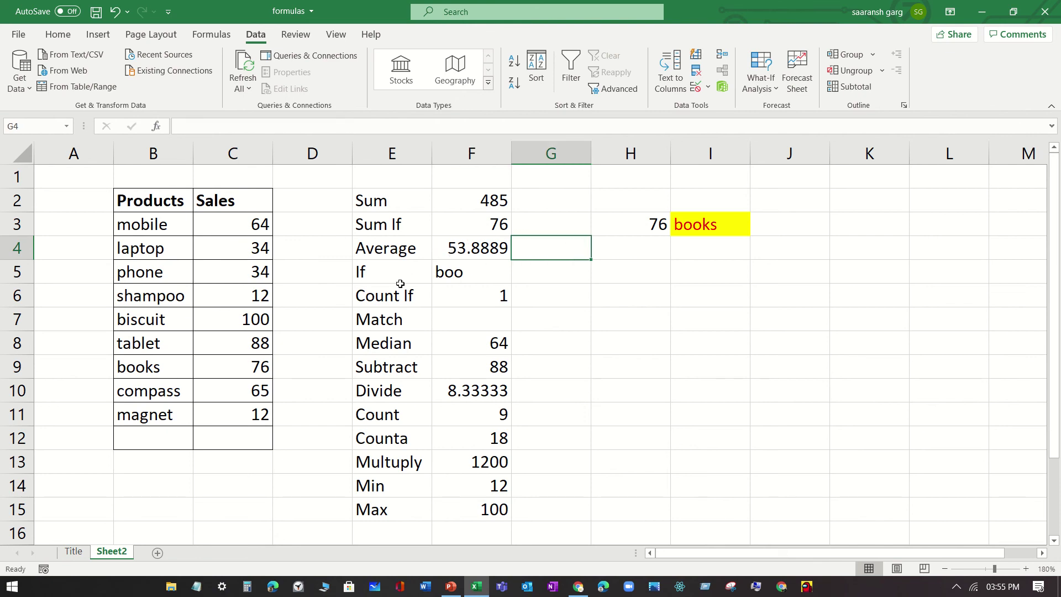
click(383, 280)
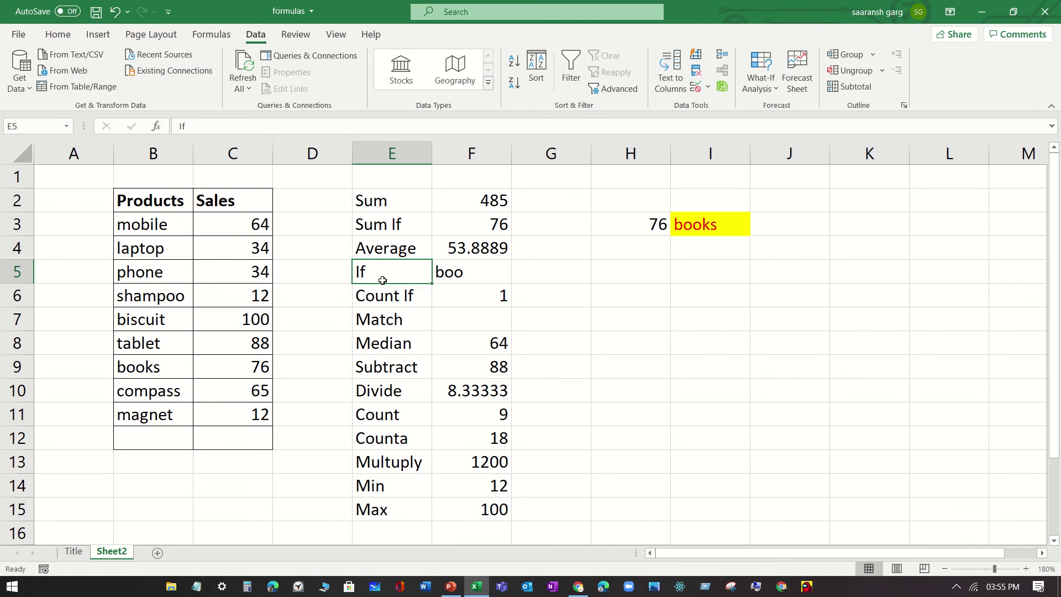
click(454, 275)
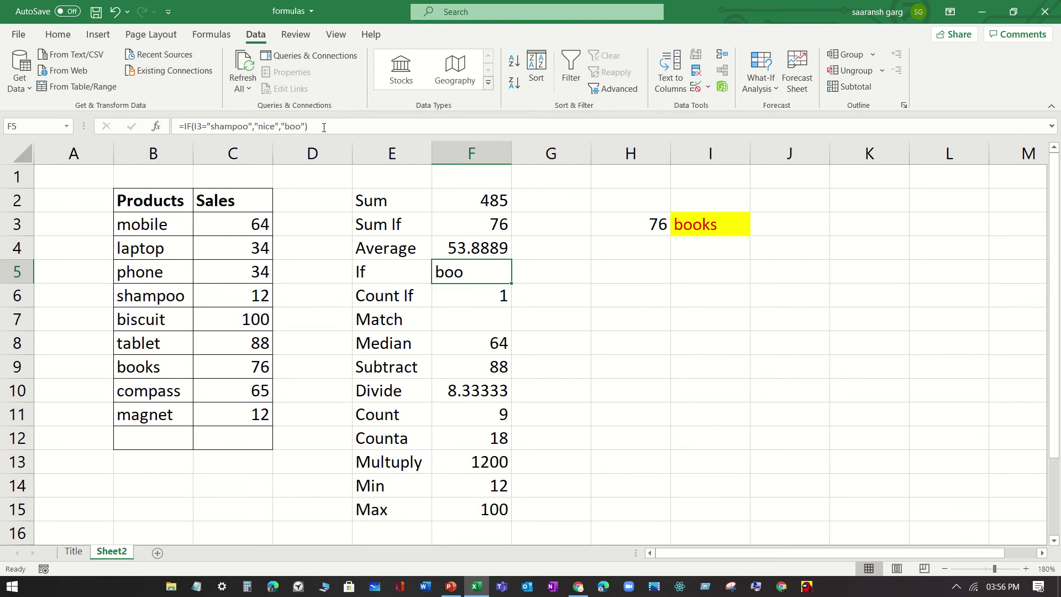
click(535, 272)
click(270, 127)
text(=)
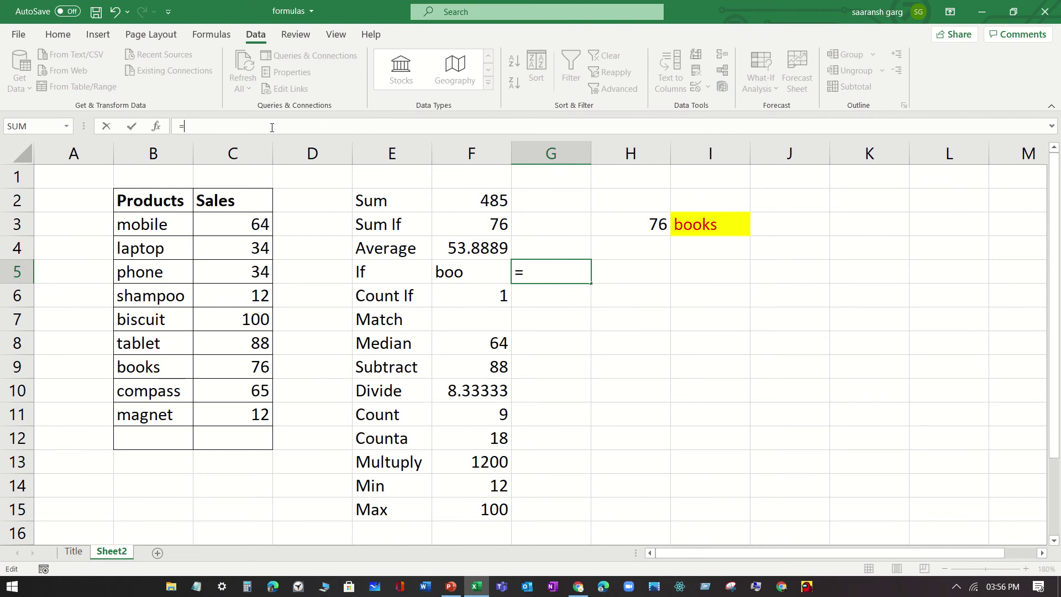
text(if)
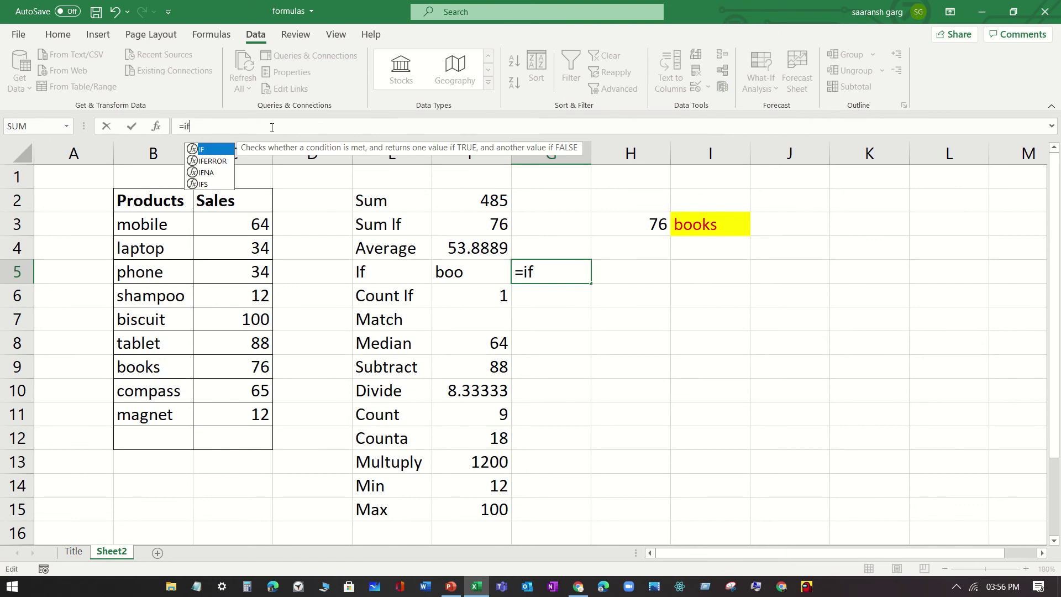
text(()
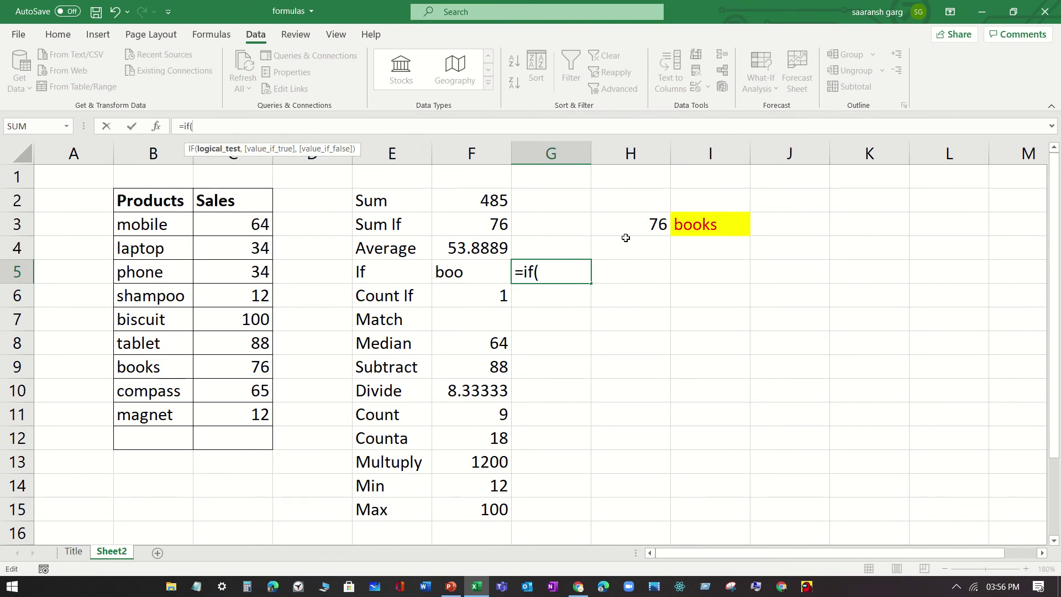
click(451, 273)
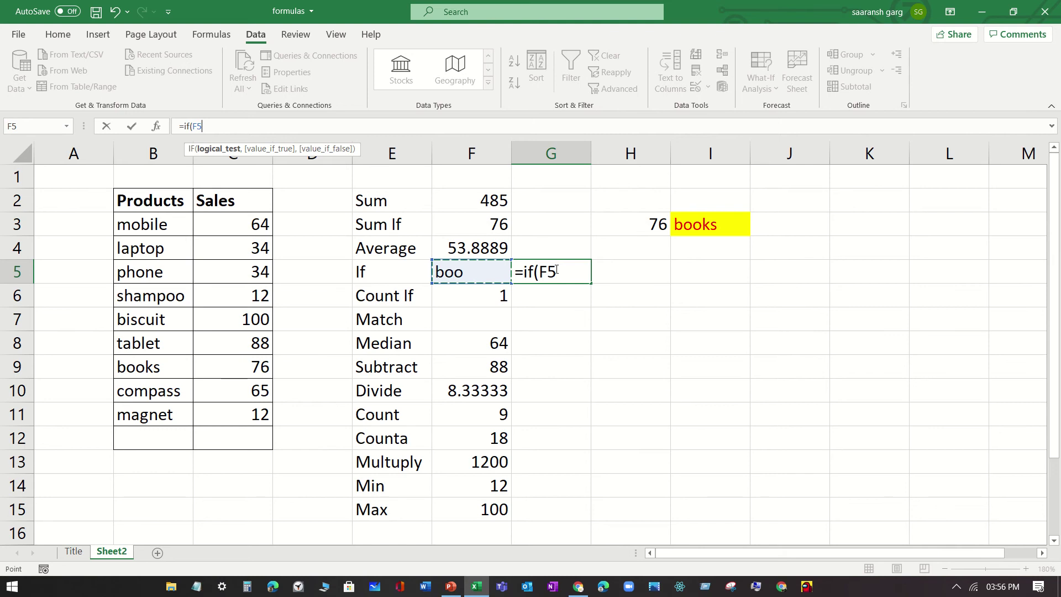
click(549, 290)
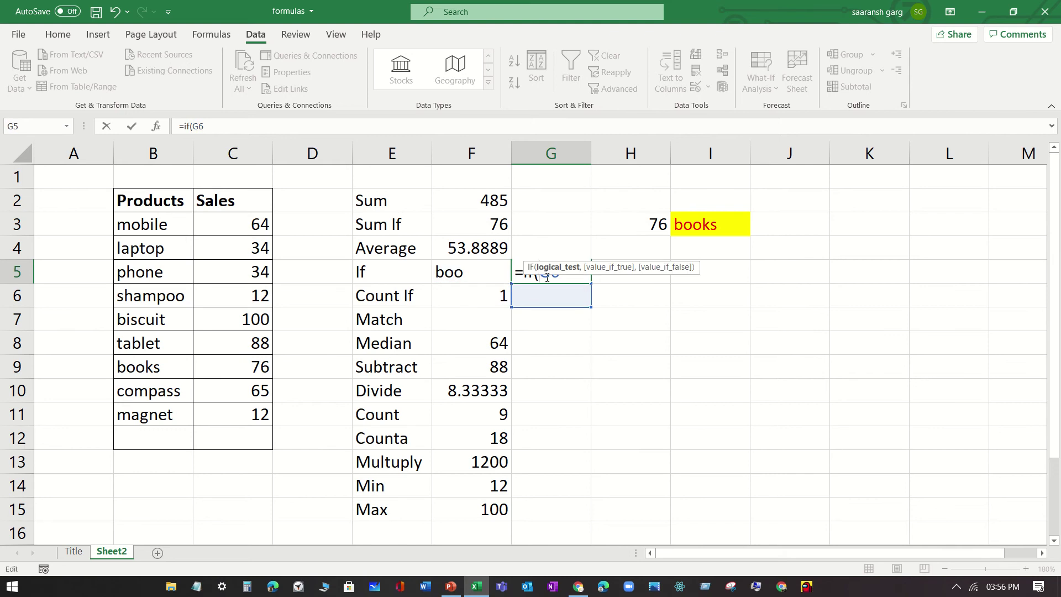
click(562, 280)
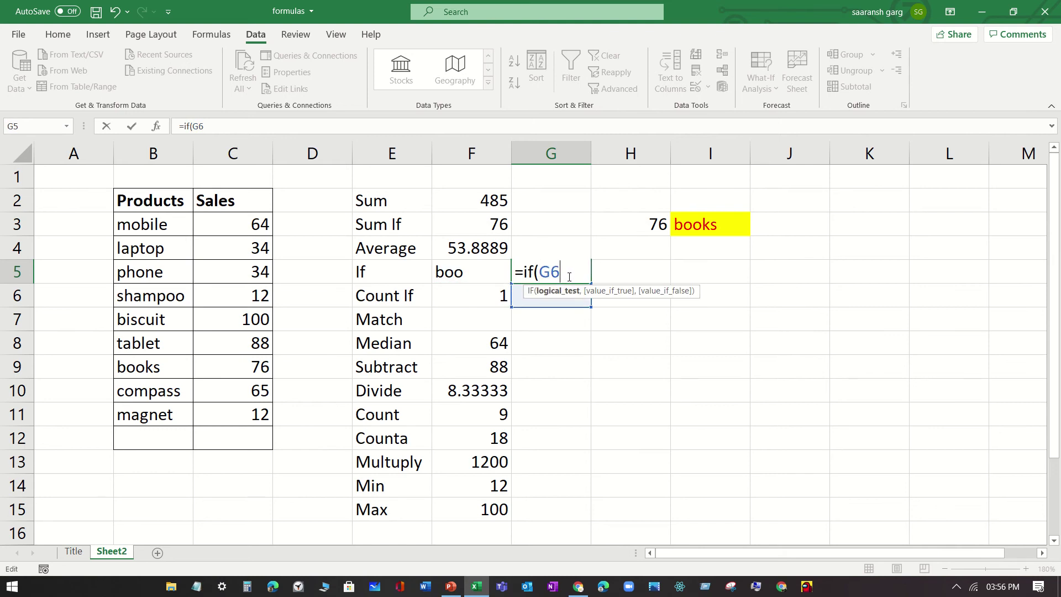
key(BackSpace)
key(BackSpace)
key(BackSpace)
key(BackSpace)
key(BackSpace)
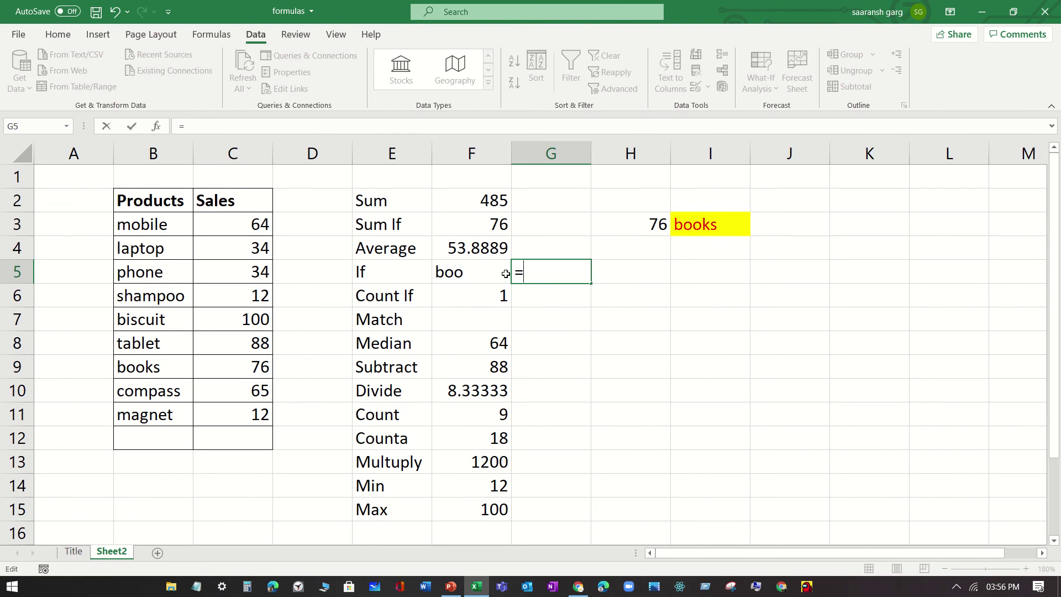
click(484, 270)
key(BackSpace)
key(BackSpace)
key(BackSpace)
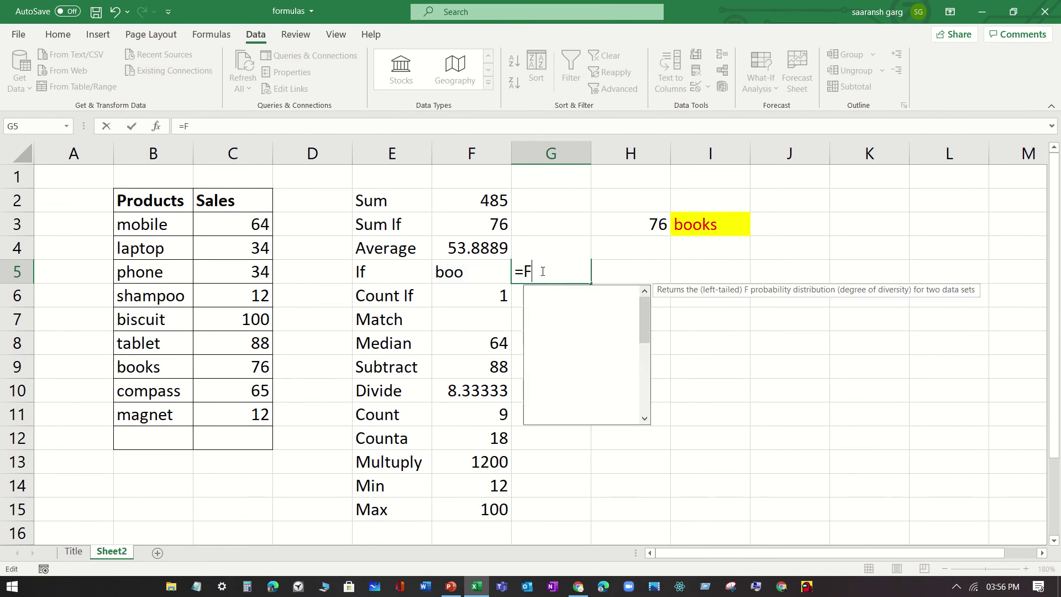
Examine the IF formula in F5 and the product cell I3 that its condition tests.
click(459, 270)
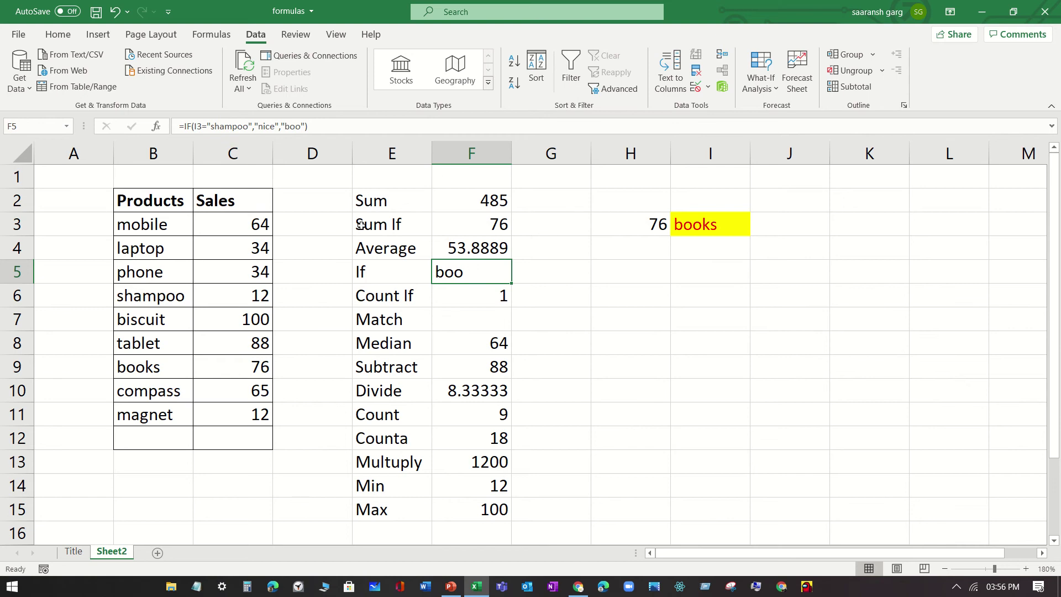
click(693, 218)
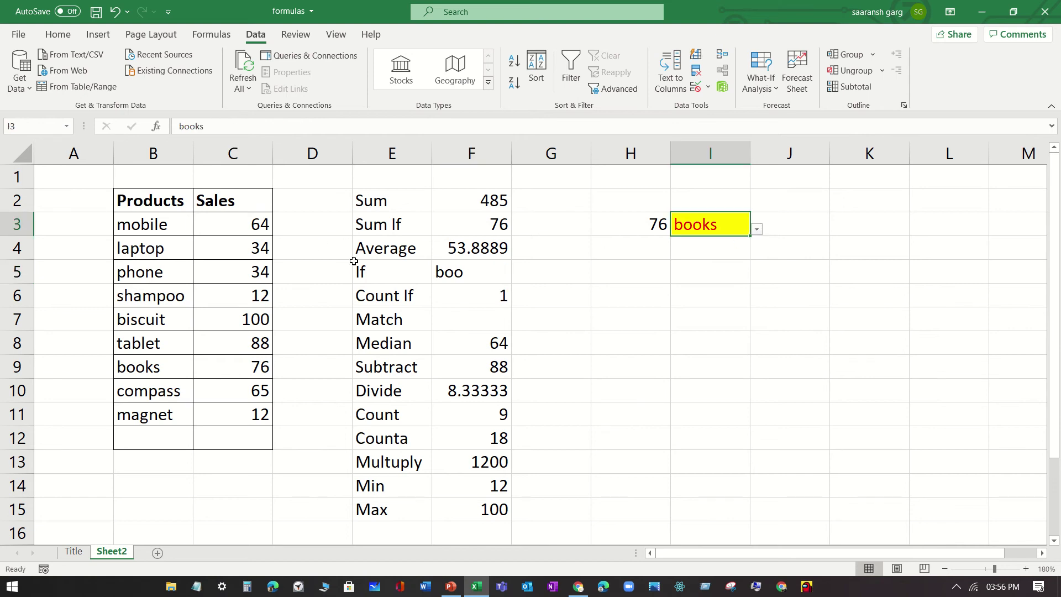
click(455, 273)
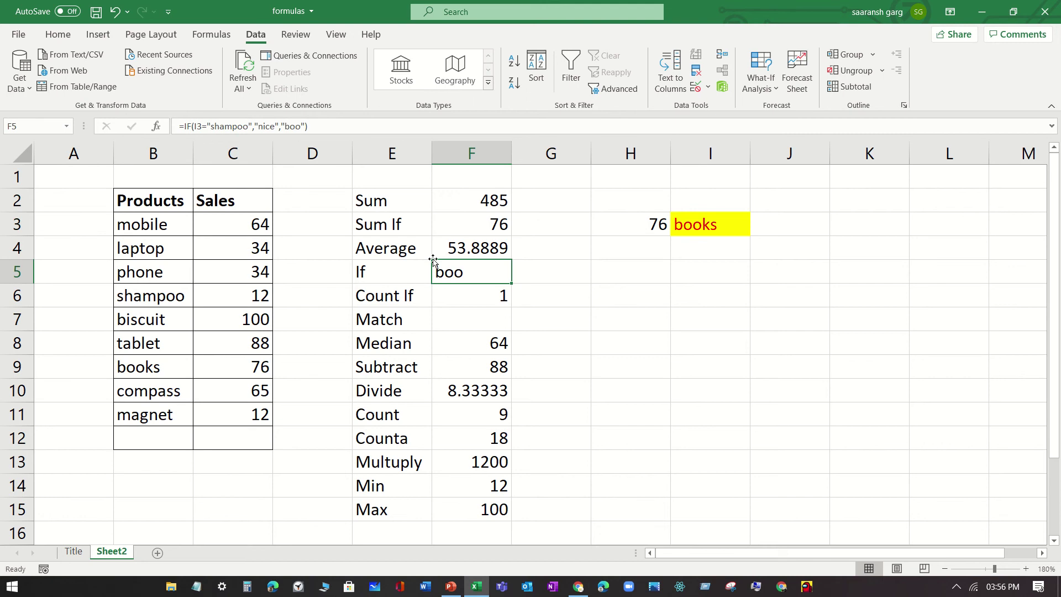
click(210, 127)
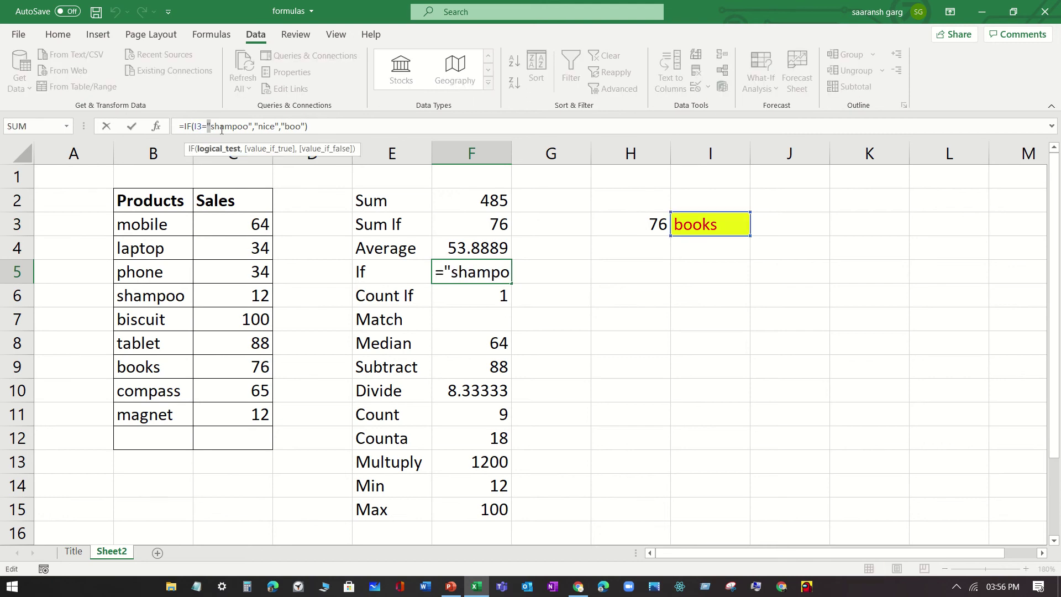
click(202, 126)
click(225, 126)
click(543, 272)
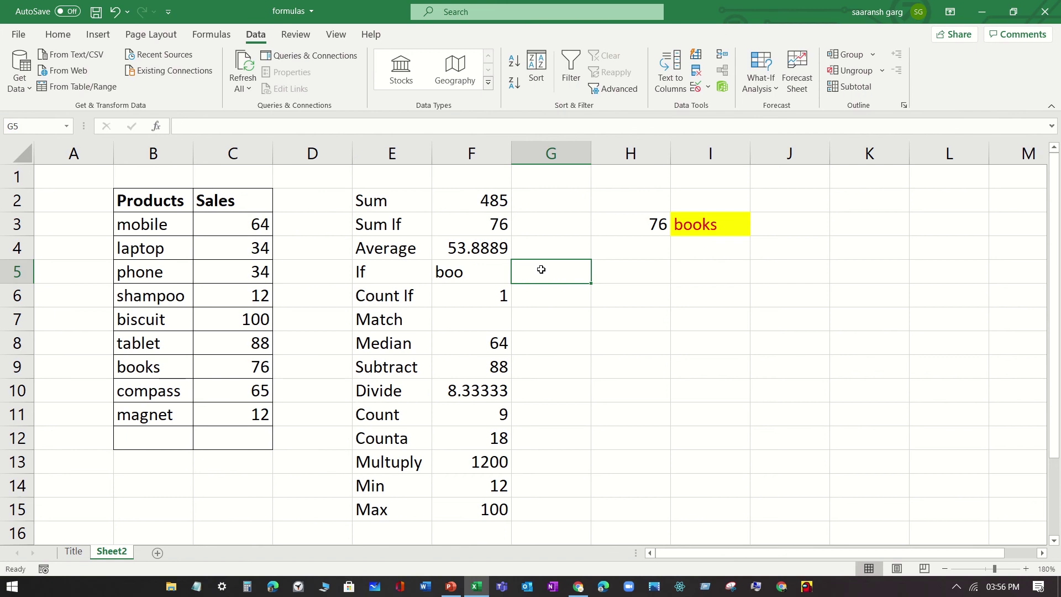
double_click(541, 269)
text(=if()
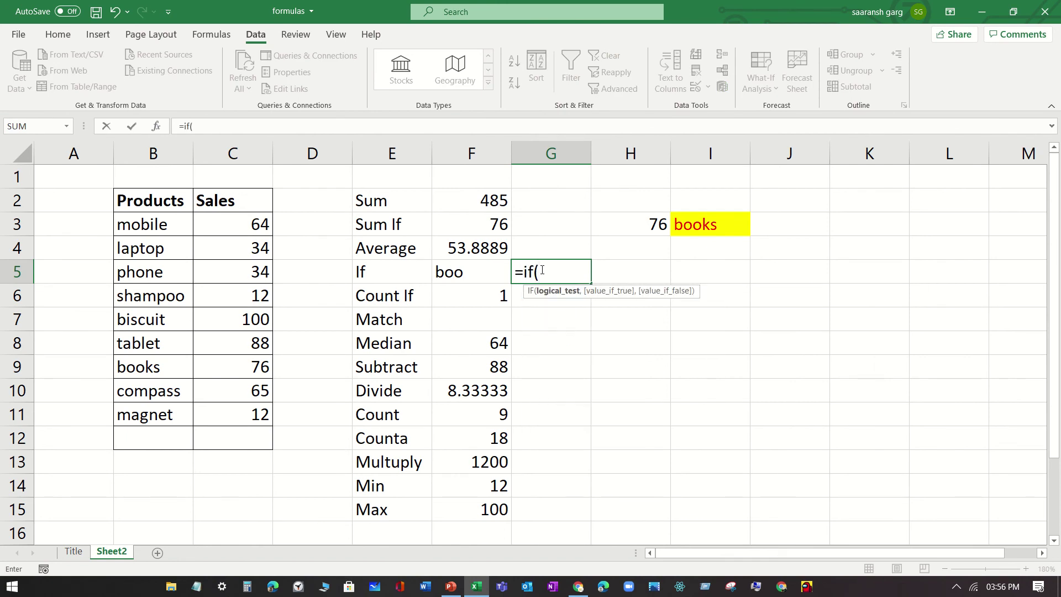
click(727, 217)
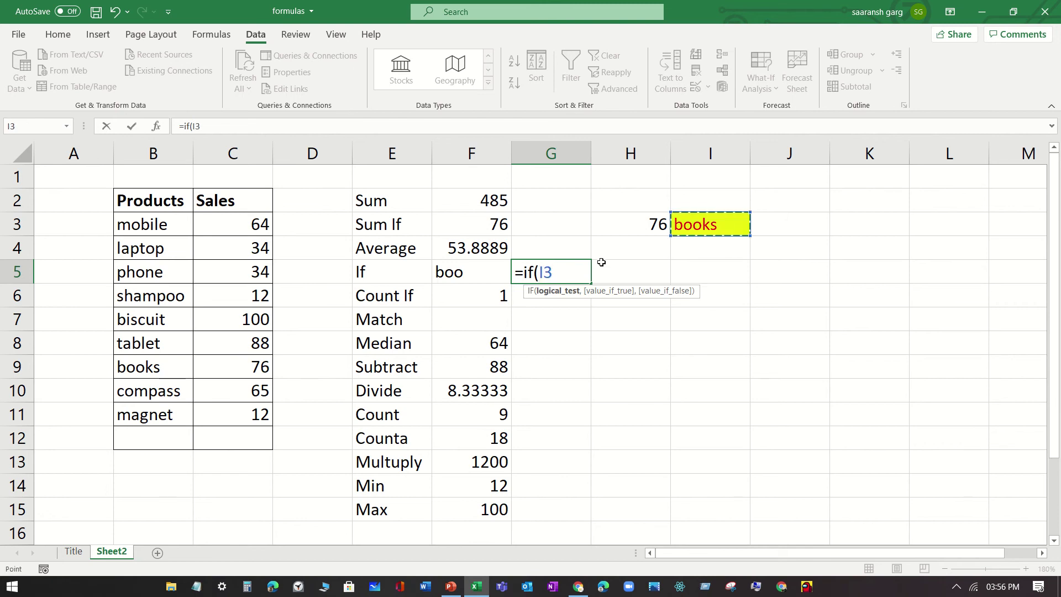
text(,)
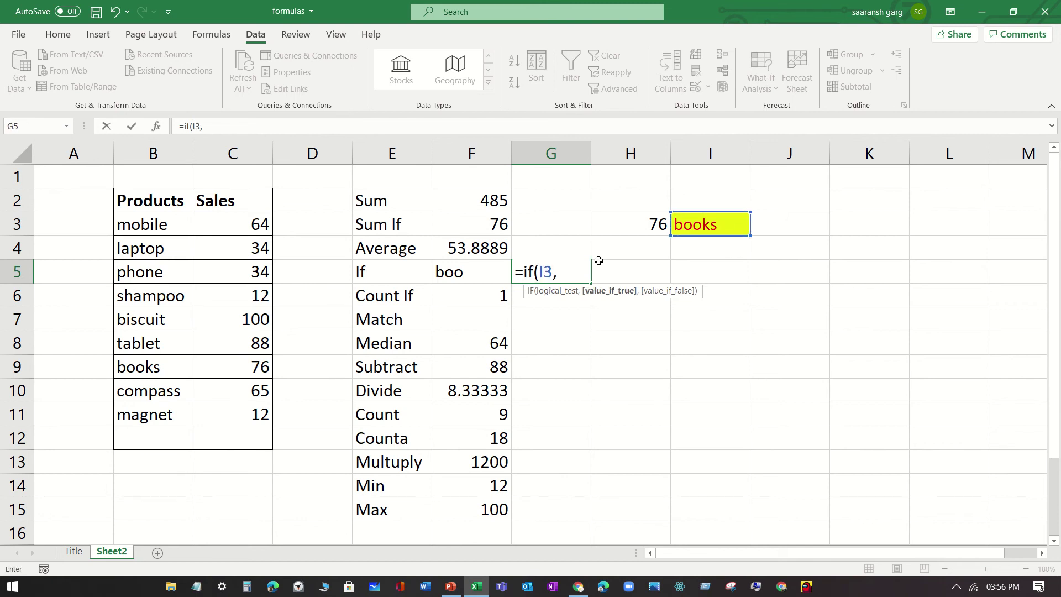
text(@)
key(BackSpace)
text(@)
key(BackSpace)
key(alt+Tab)
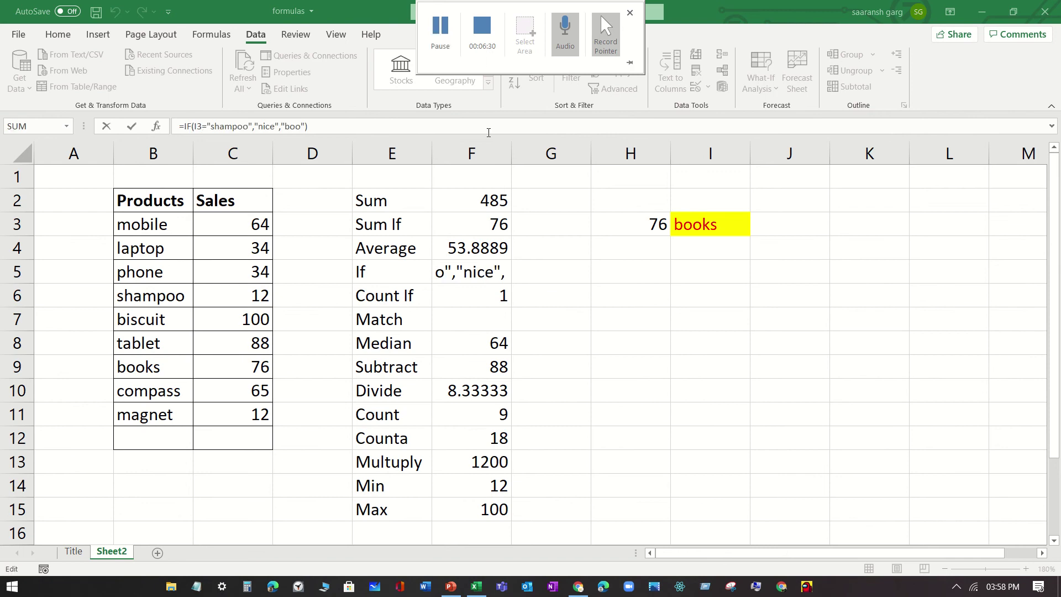
click(543, 273)
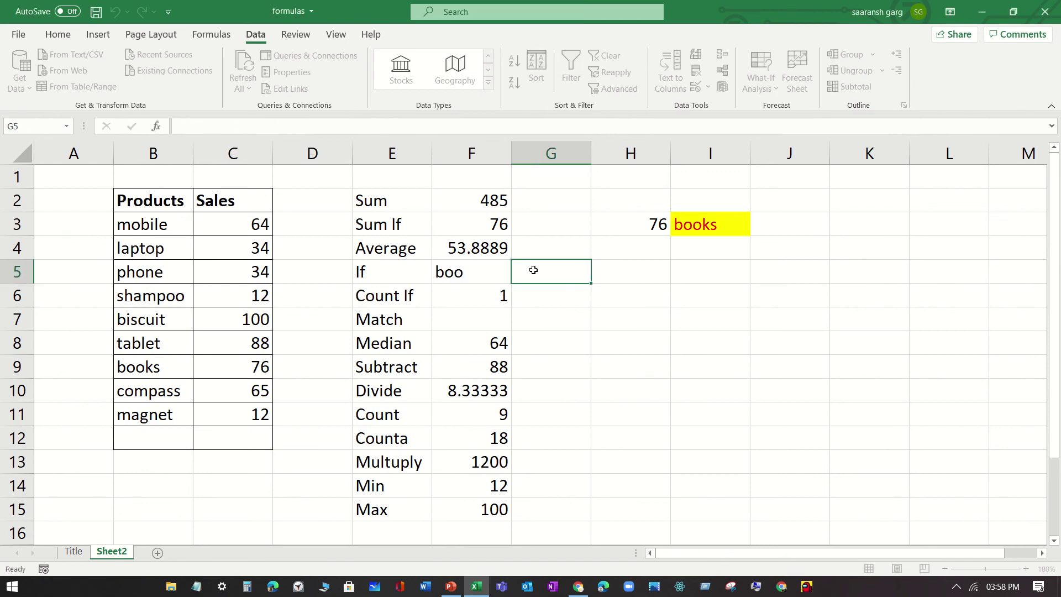
click(407, 122)
text(=if()
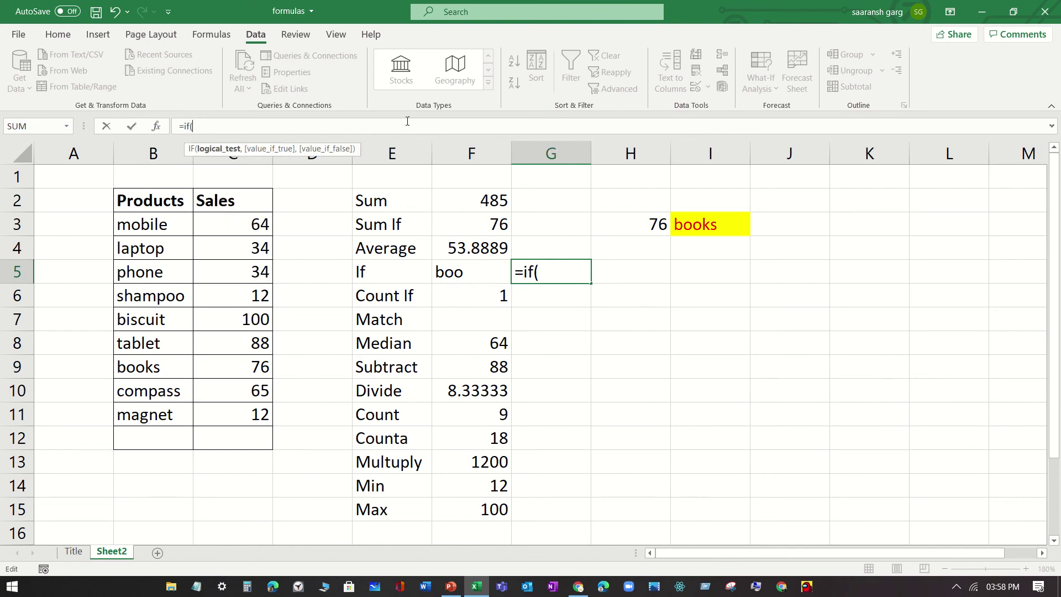
click(713, 227)
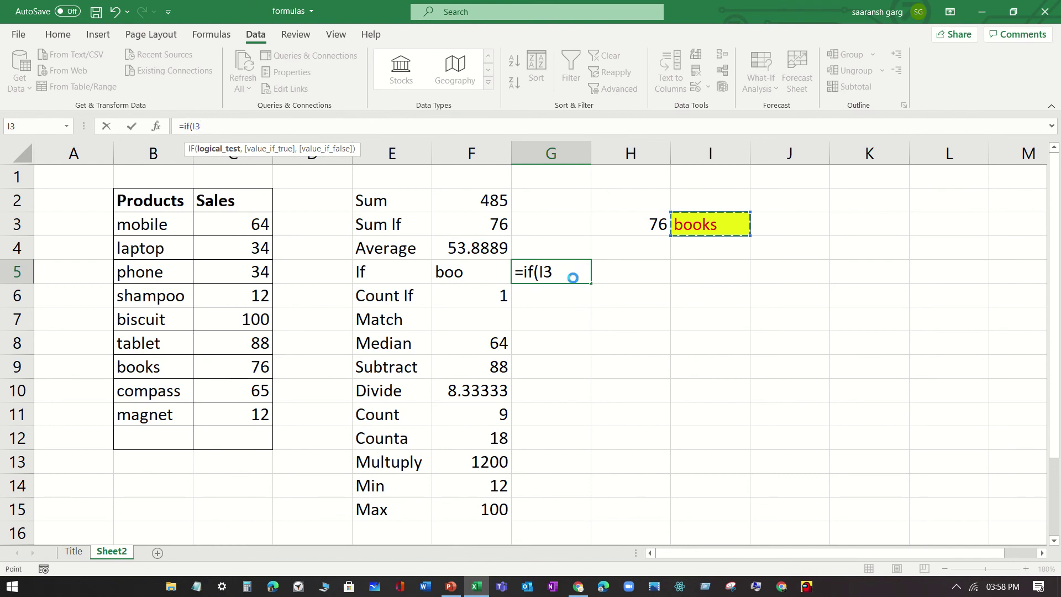
text("ni)
click(107, 126)
Check the COUNTIF formula in F6 and enter =COUNTIF(C3:C11,34) in G6 to count sales of 34.
click(471, 277)
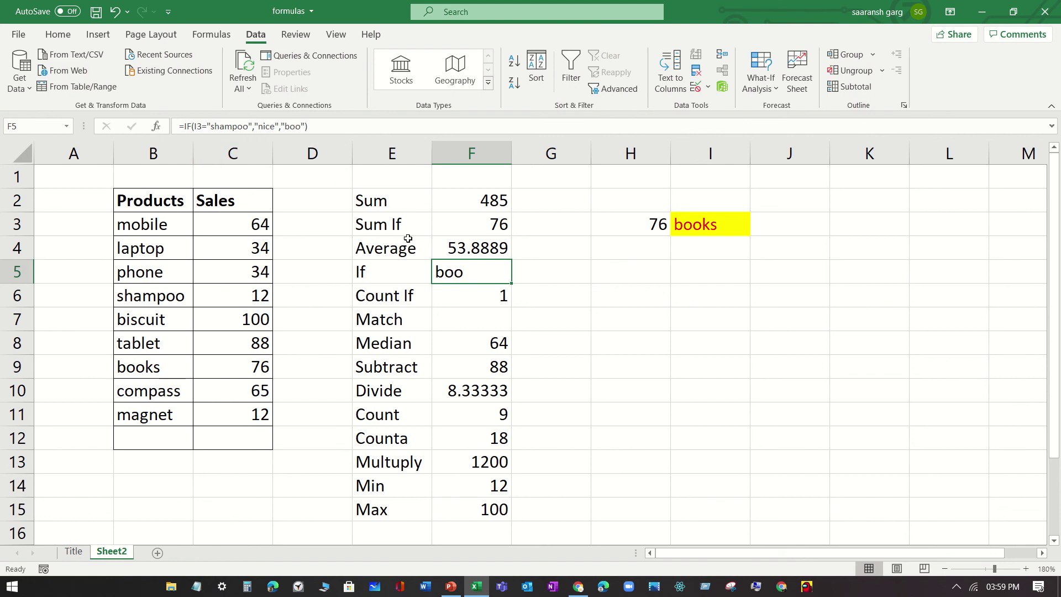
click(455, 293)
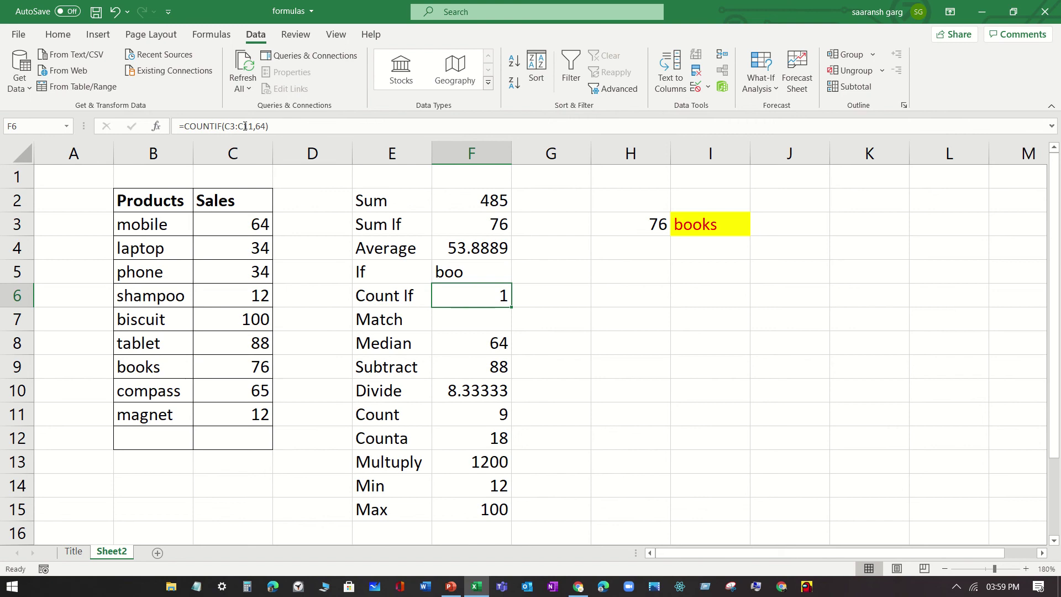
click(539, 295)
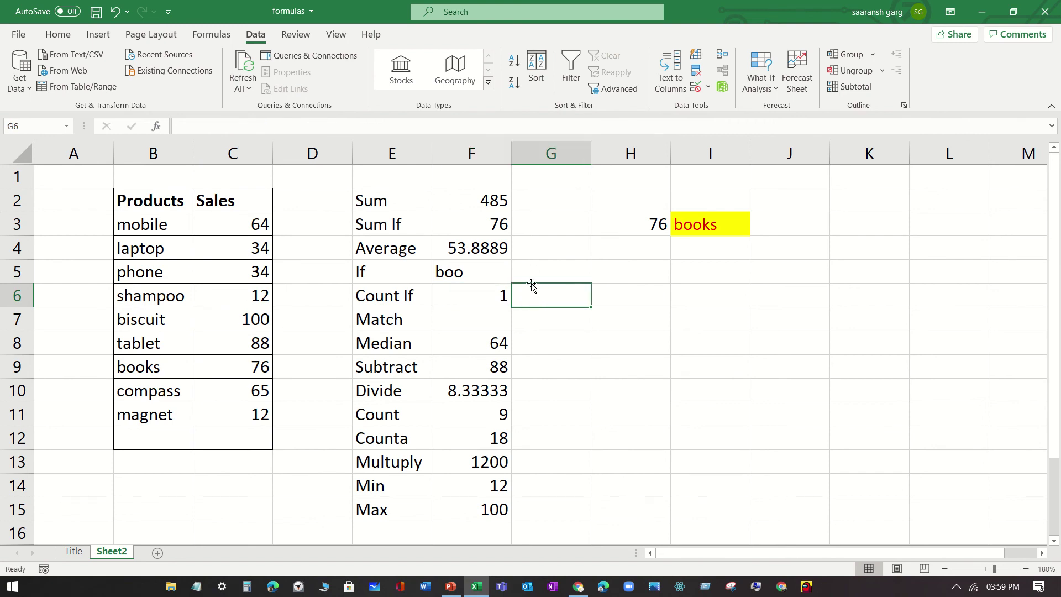
click(350, 127)
text(=countif()
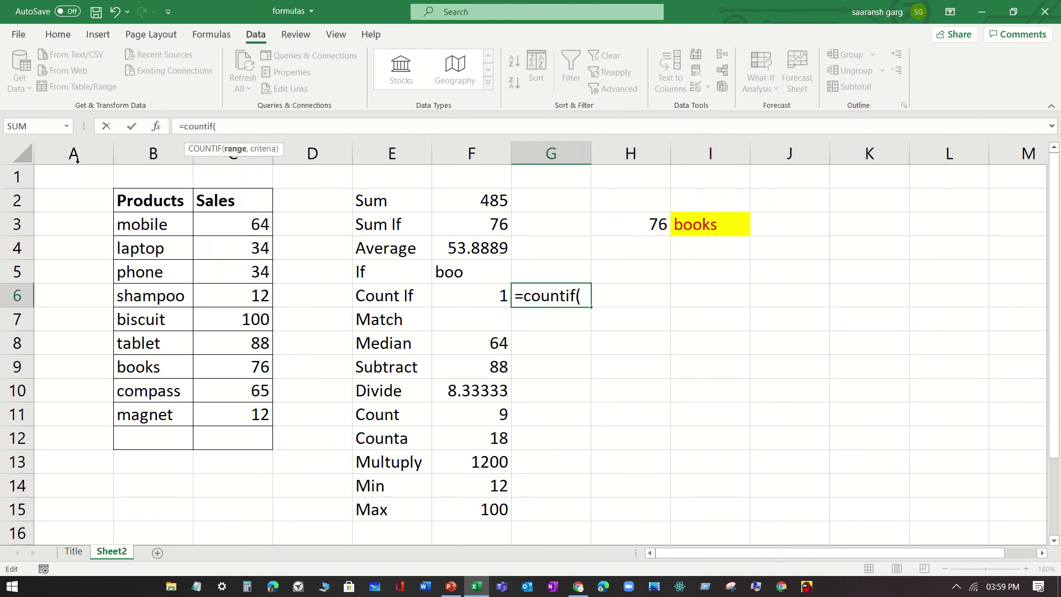
drag(233, 217, 241, 409)
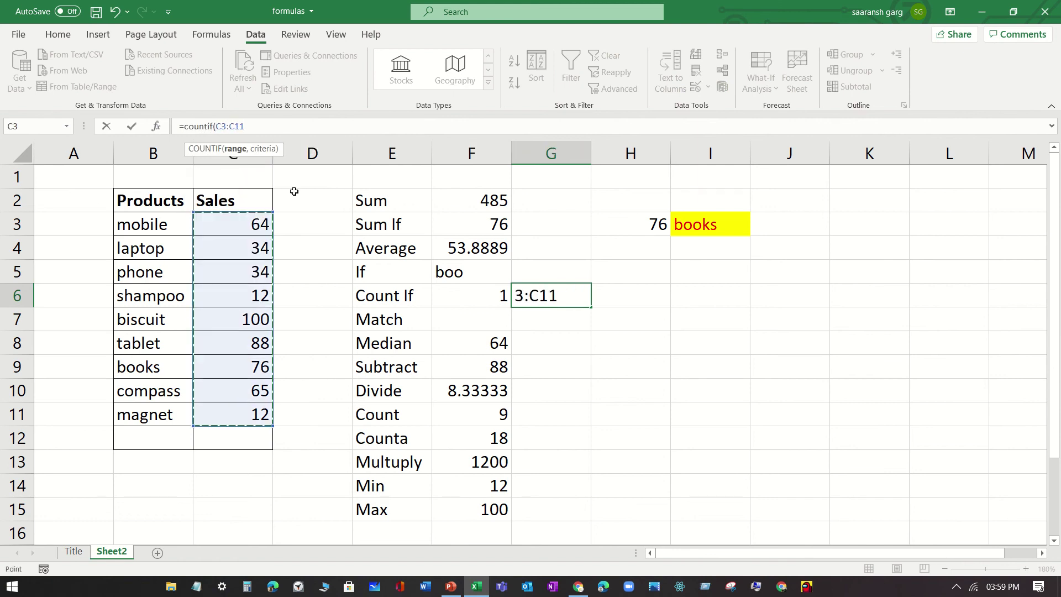
text(,)
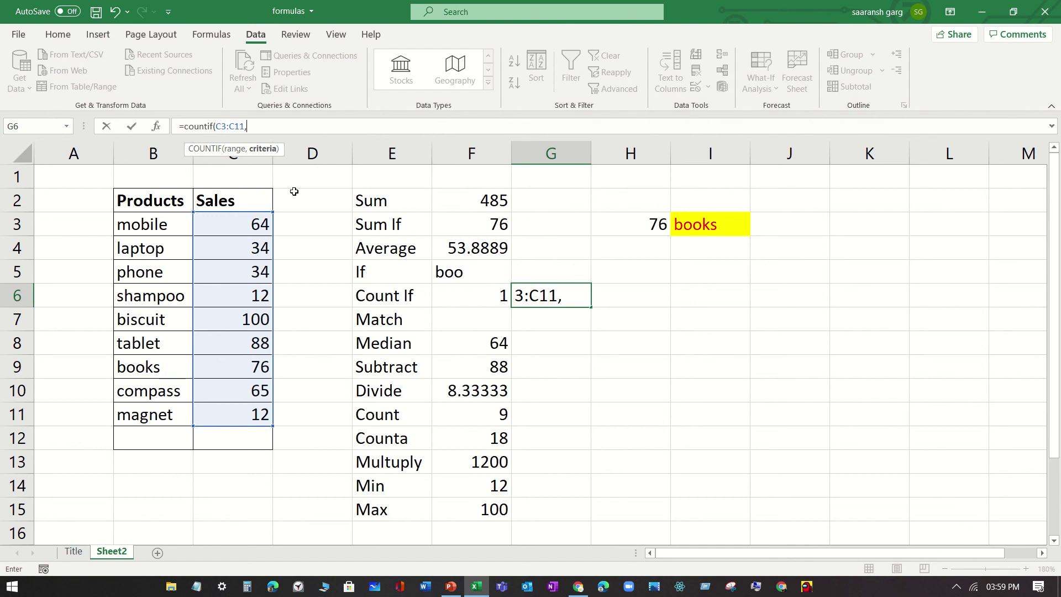
text(34))
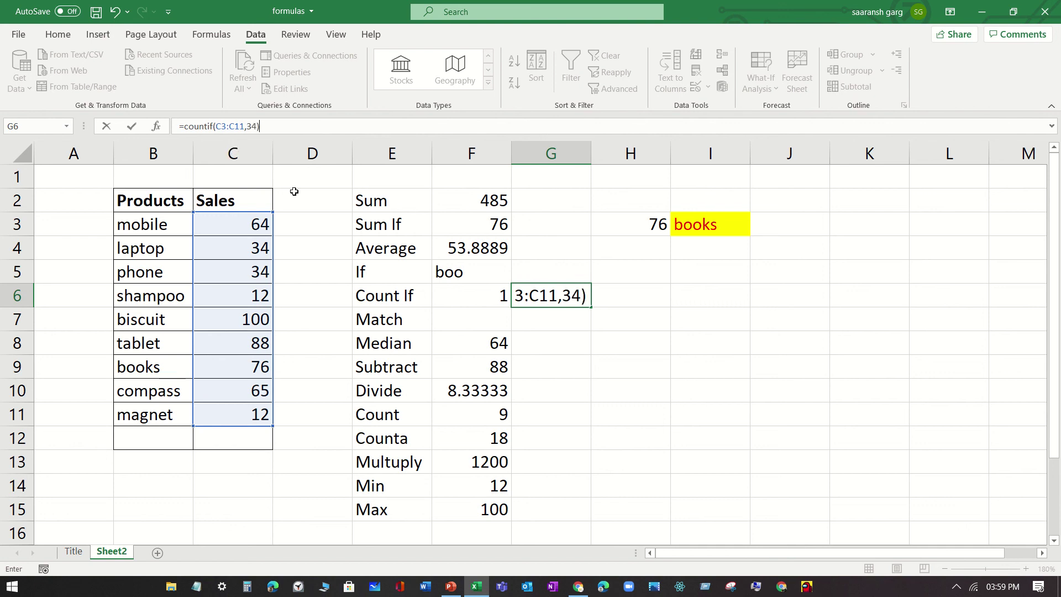
click(548, 397)
Delete the COUNTIF formula for 34 from G6 and review the existing COUNTIF formula in F6.
click(572, 298)
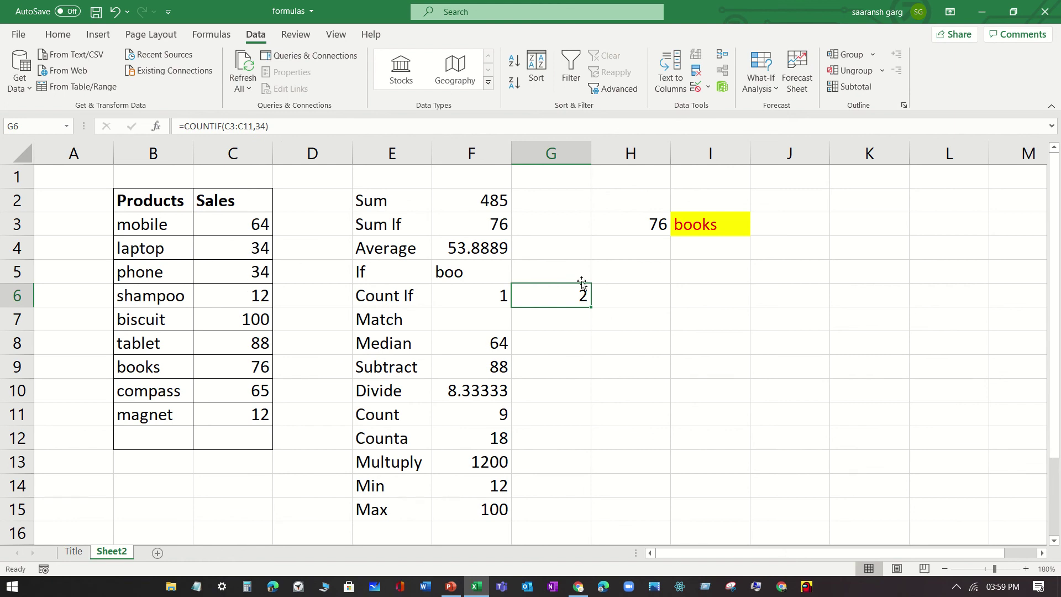
key(Delete)
click(494, 304)
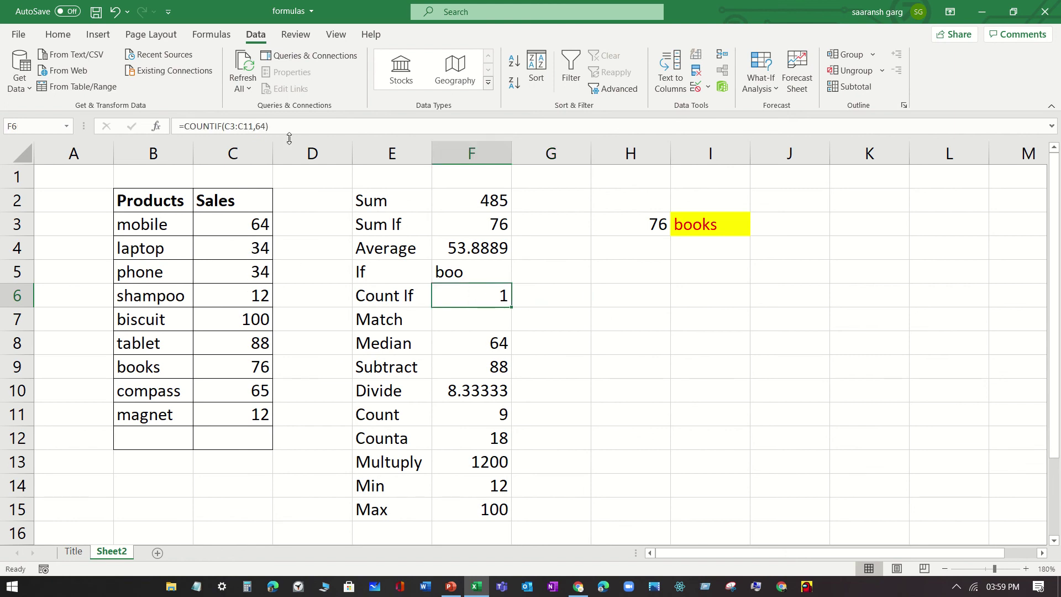
Clear the Match label and its adjacent result cell in E7:F7.
click(483, 323)
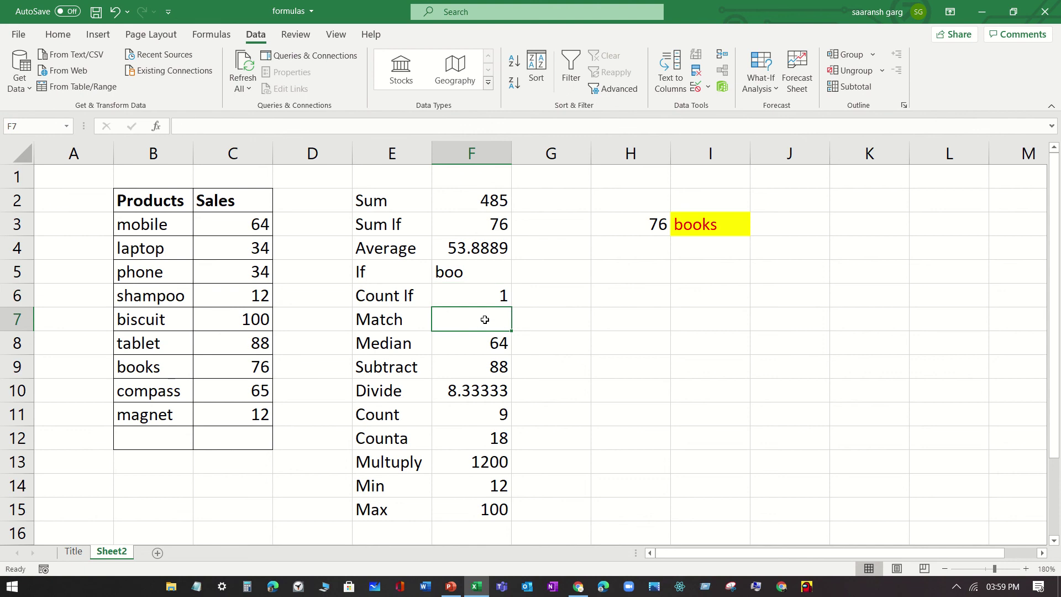
click(404, 319)
key(Delete)
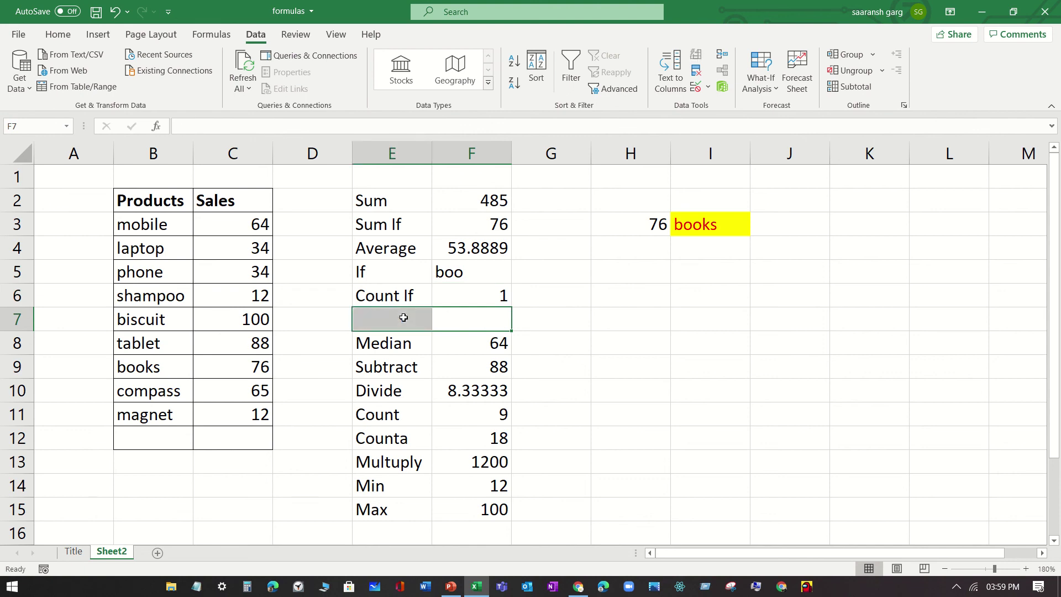
Copy the Median to Max block in E8:F15 and paste it one row higher, starting at E7.
click(405, 343)
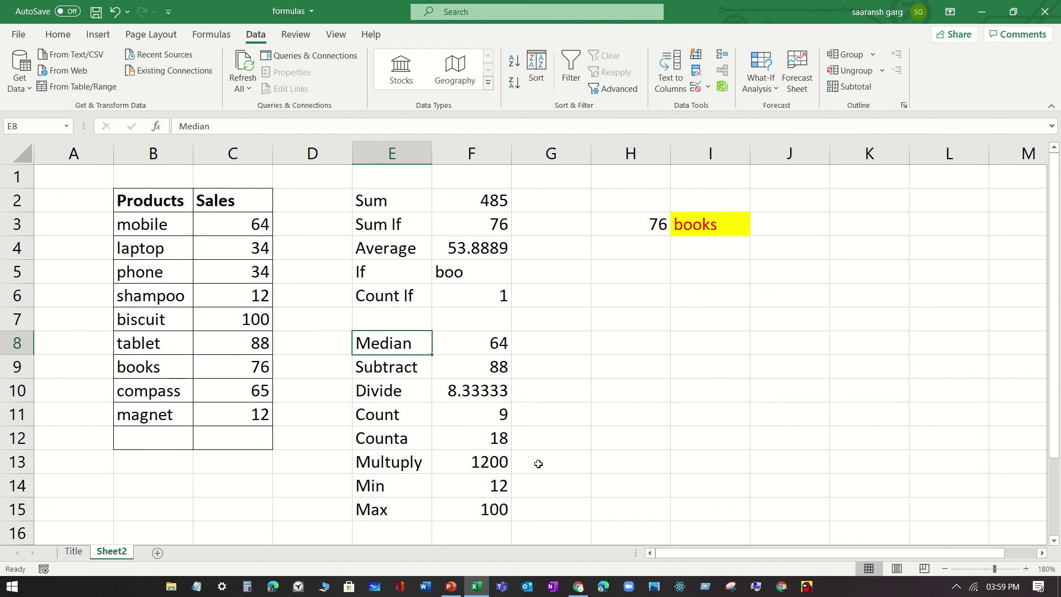
shift+click(485, 511)
key(ctrl+c)
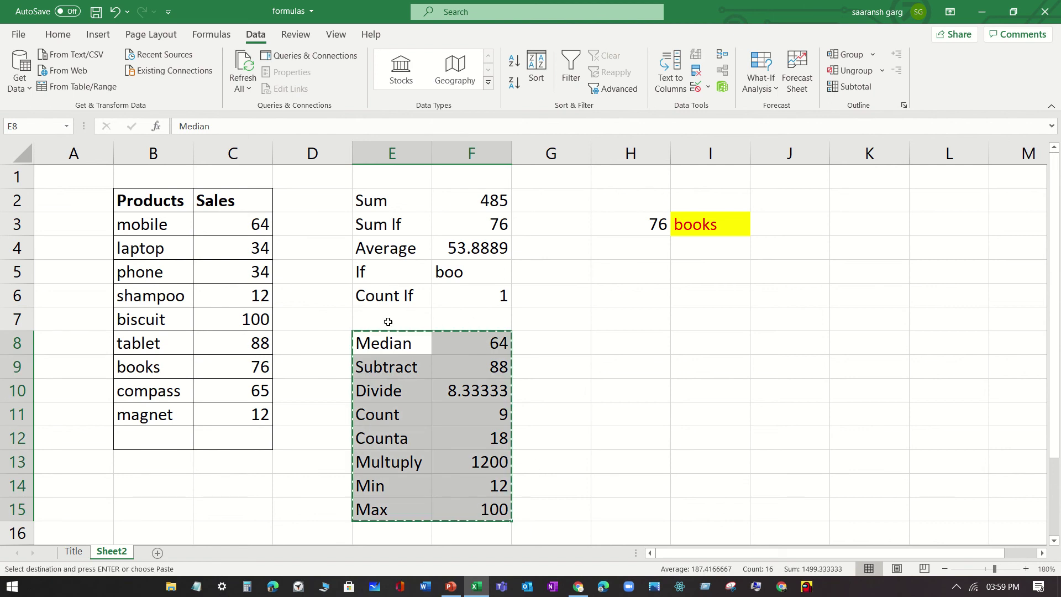
click(386, 319)
key(ctrl+v)
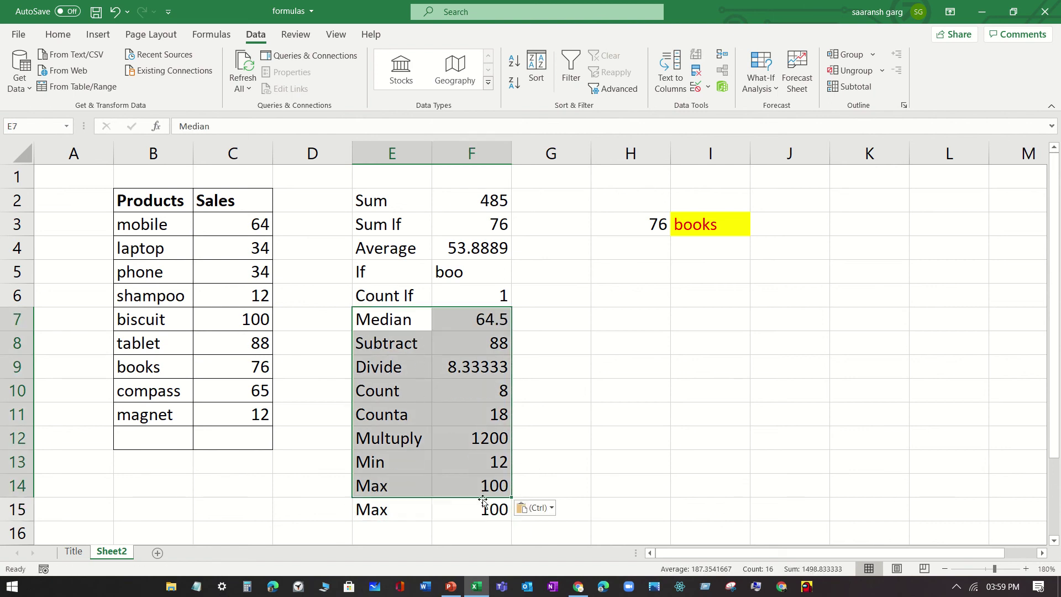
scroll(387, 500, down, 4)
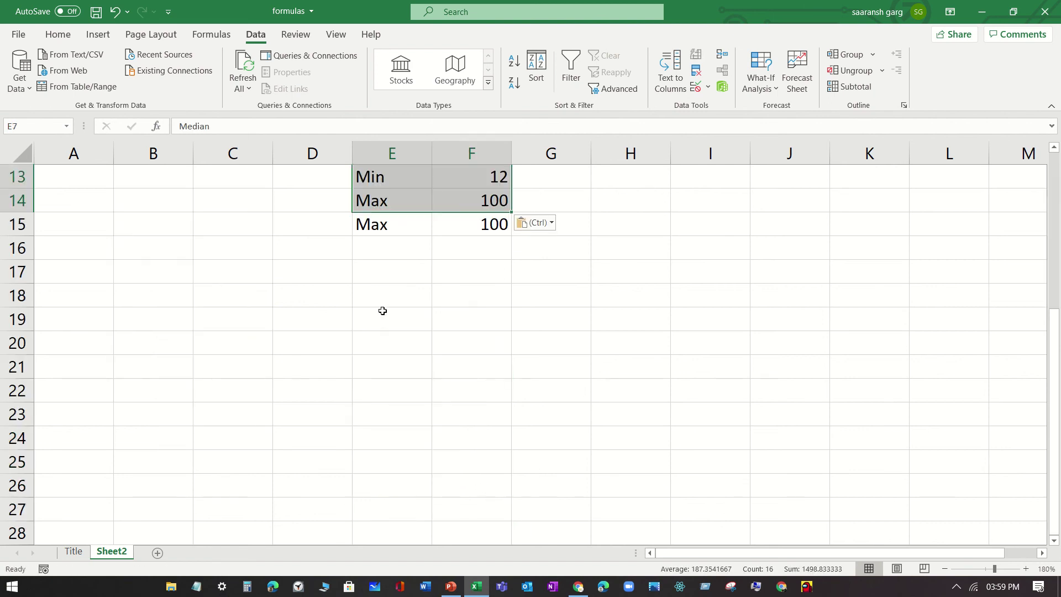
Undo the paste of the Median to Max block over E7:F14.
scroll(387, 315, up, 2)
key(ctrl+z)
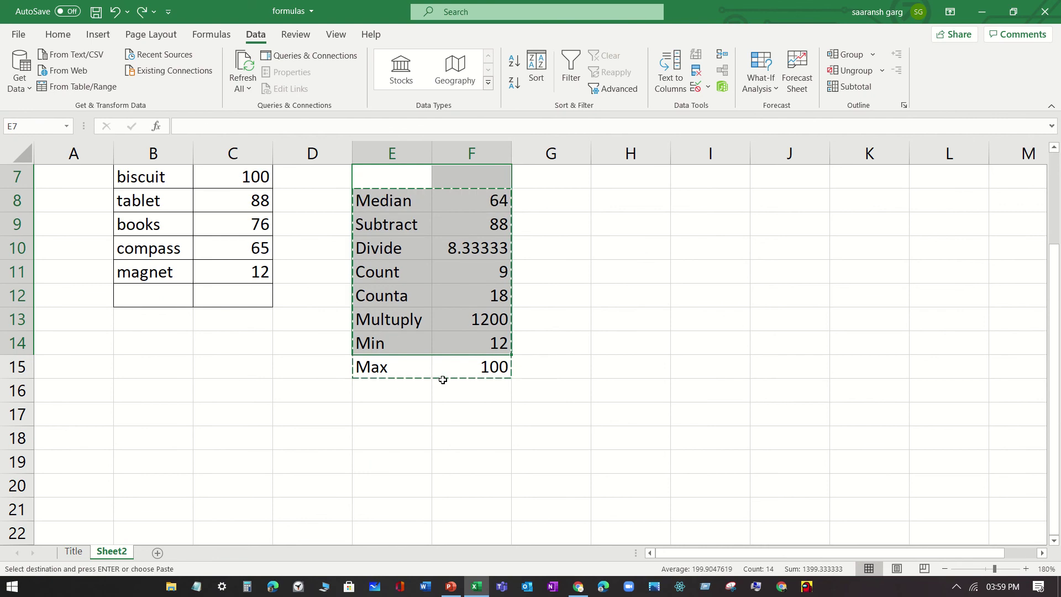
scroll(442, 382, up, 2)
click(585, 390)
Review the existing Median, Subtract, Divide and Count formulas in F8 through F11.
click(395, 343)
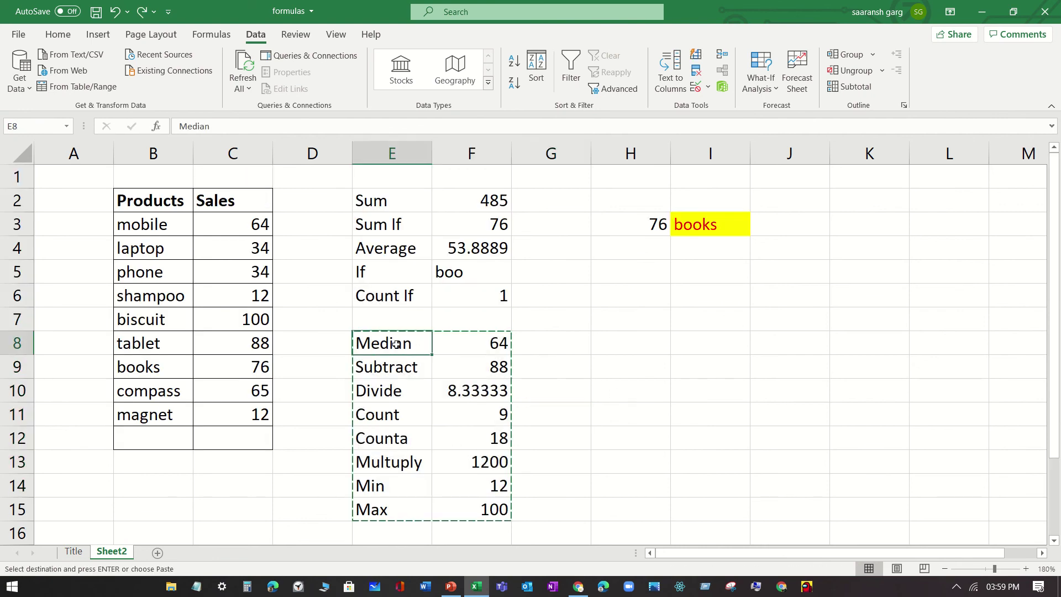
click(484, 348)
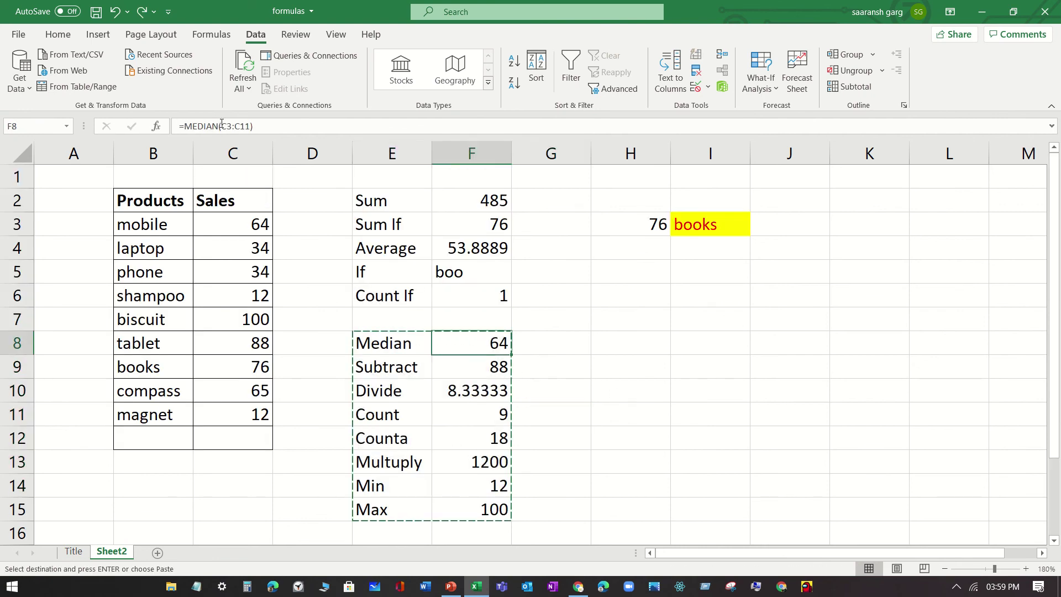
click(489, 374)
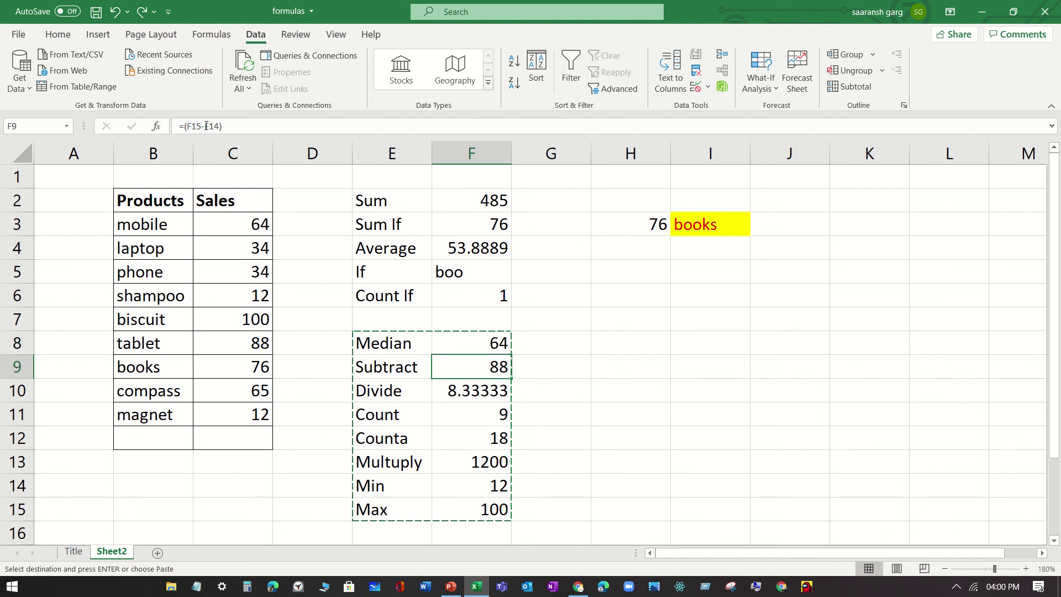
click(468, 388)
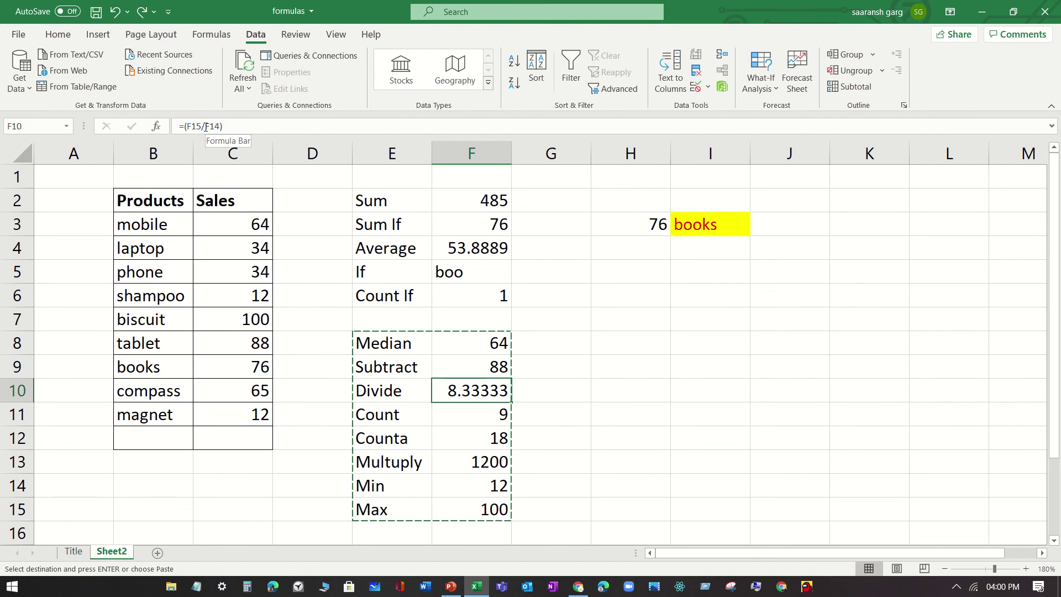
click(463, 413)
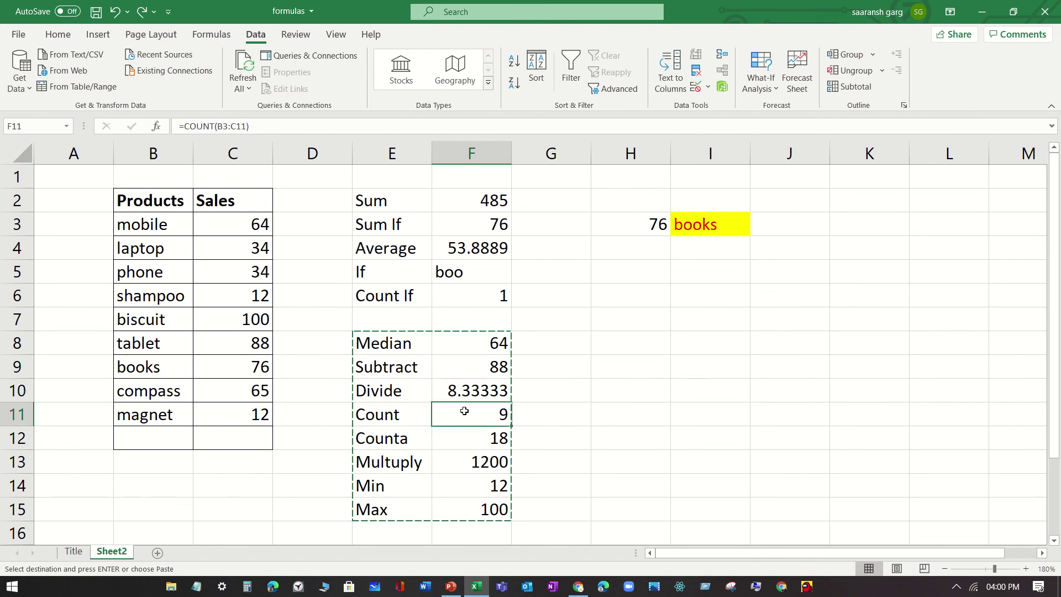
Enter =COUNT(C3:C11) in G11 to count the numeric sales values.
click(527, 422)
text(=count)
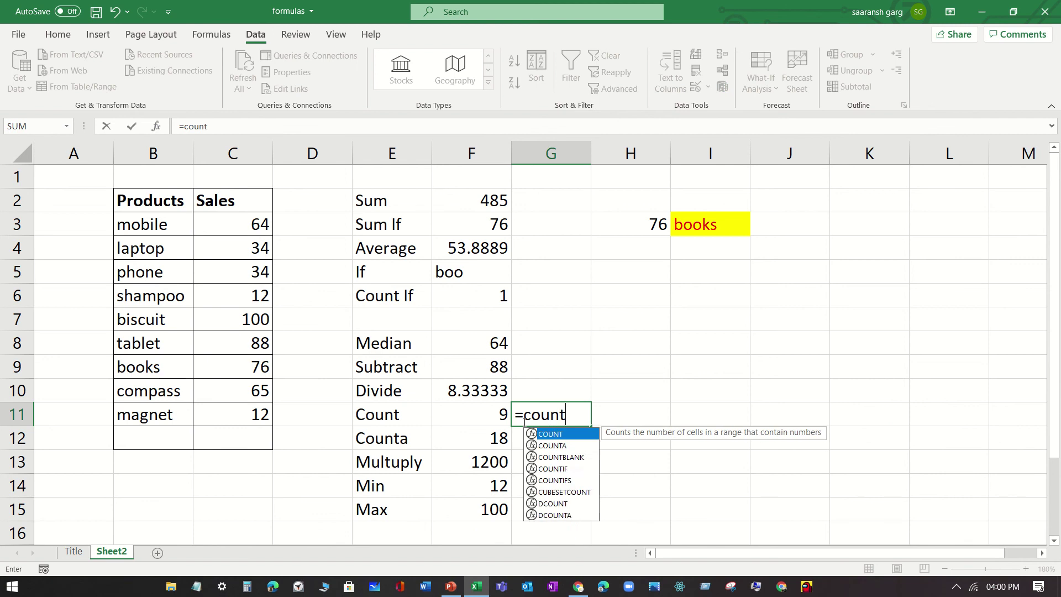
text(()
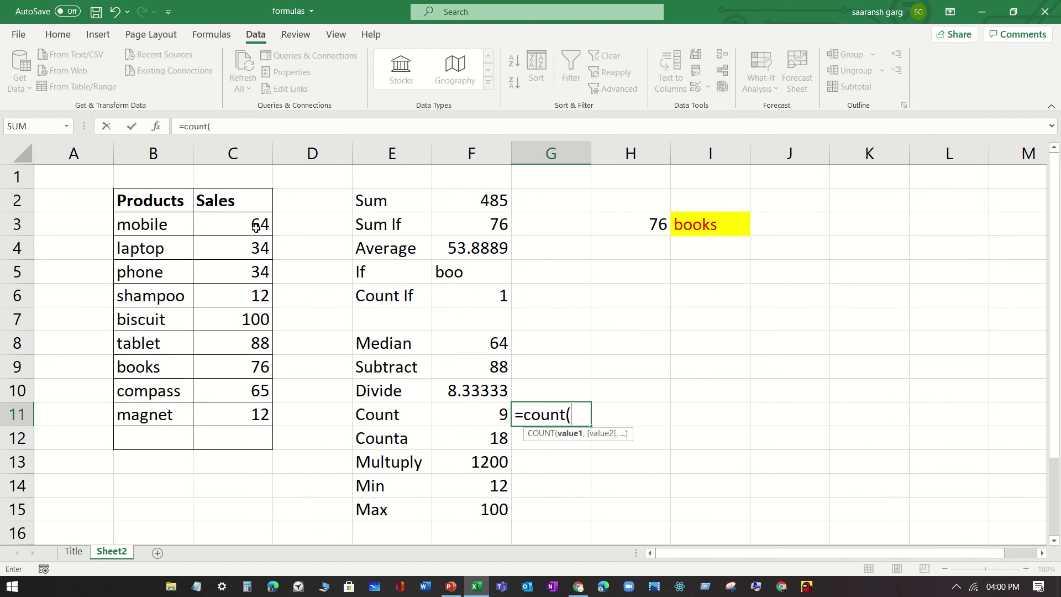
drag(256, 227, 265, 417)
text())
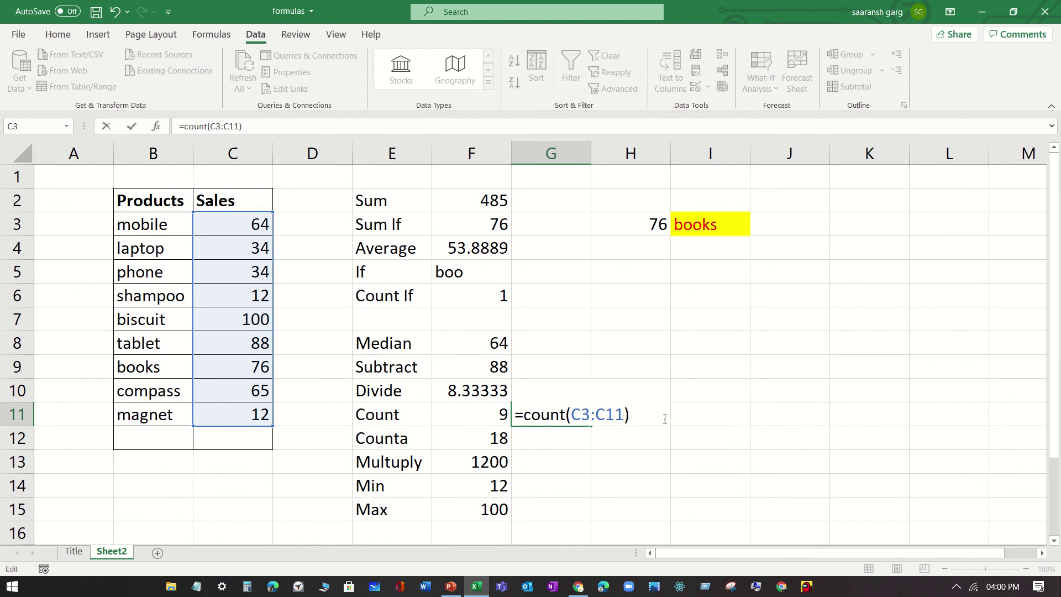
click(682, 419)
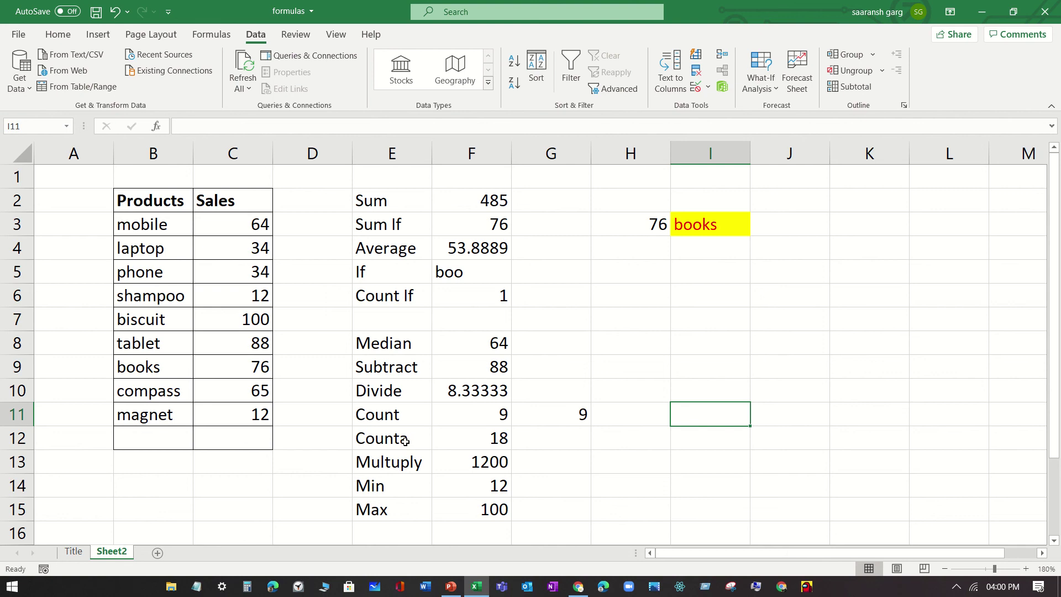
Change the counted range in G11 to both the product and sales columns, giving =COUNT(B3:C11).
click(576, 417)
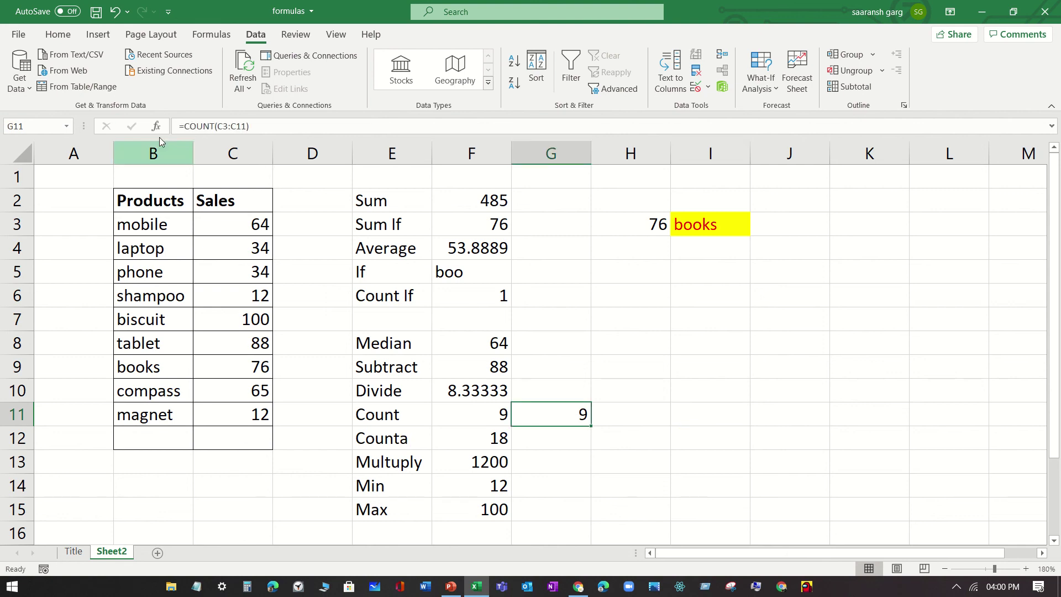
click(241, 126)
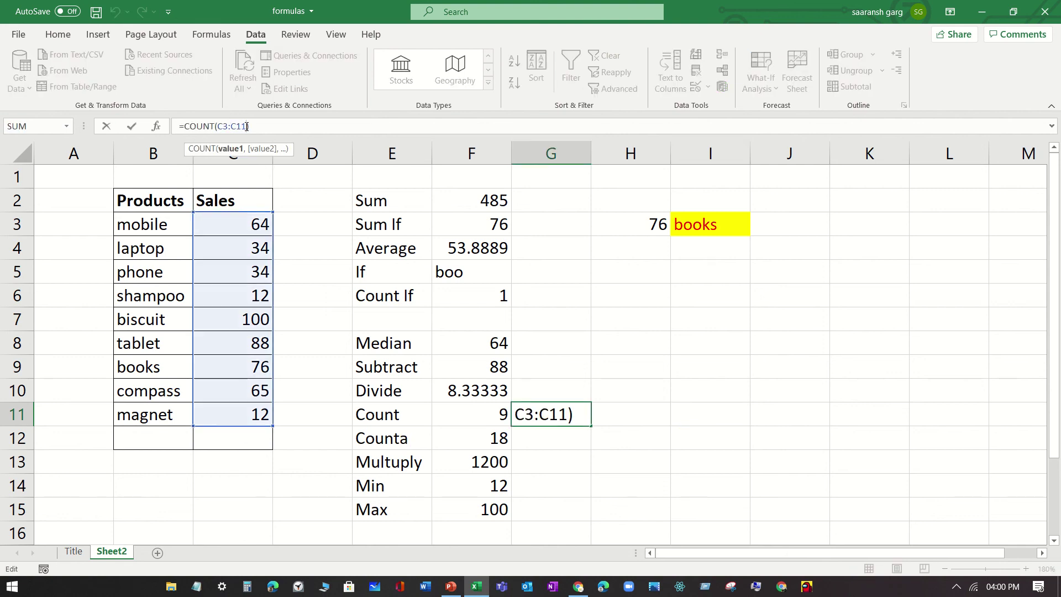
key(BackSpace)
key(BackSpace)
key(BackSpace)
key(BackSpace)
key(BackSpace)
key(BackSpace)
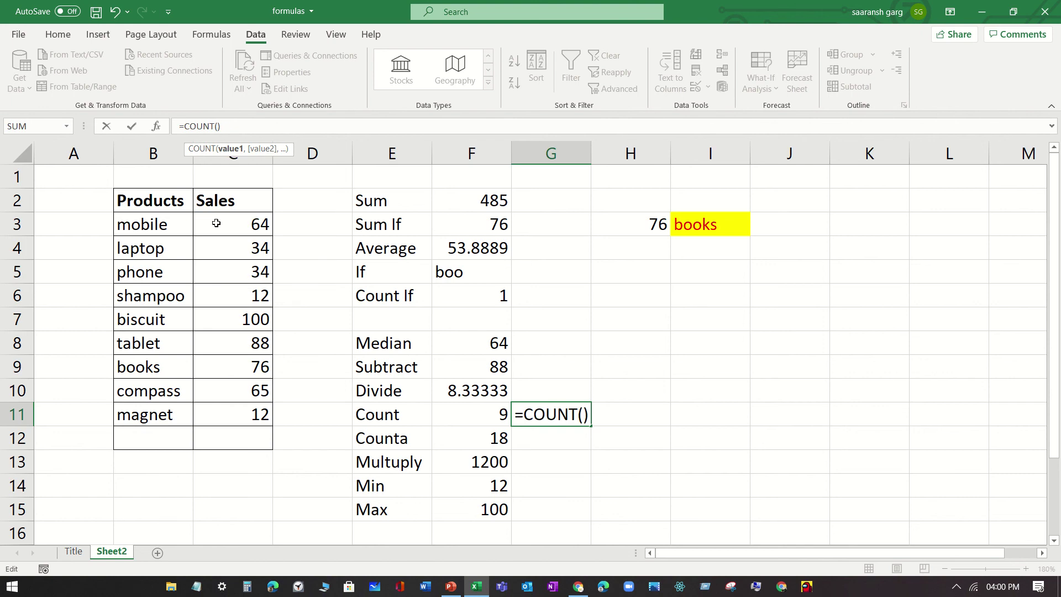
drag(217, 224, 232, 319)
drag(147, 223, 229, 415)
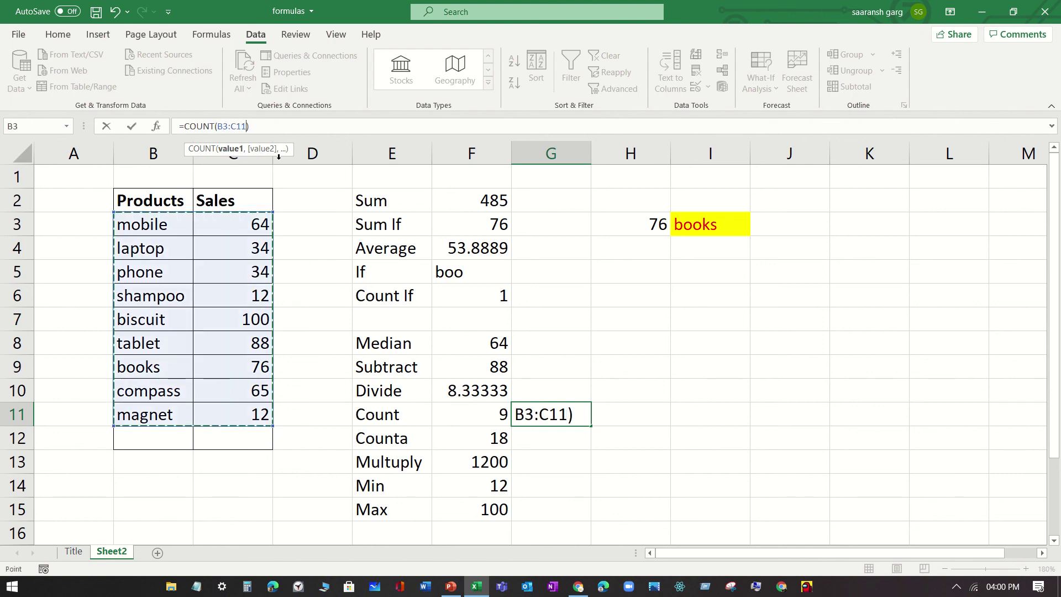
click(618, 440)
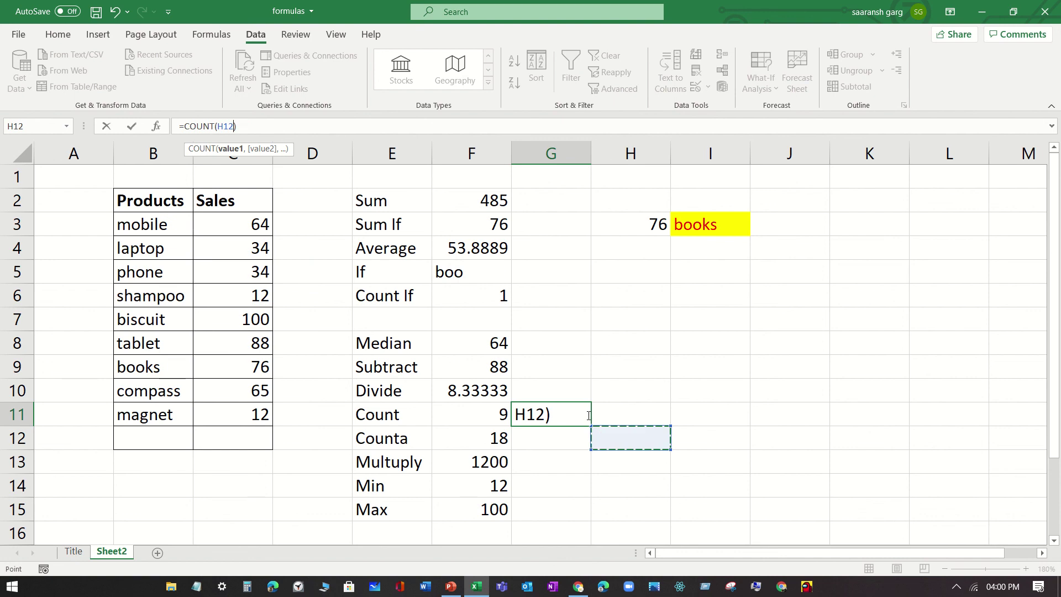
key(ctrl+z)
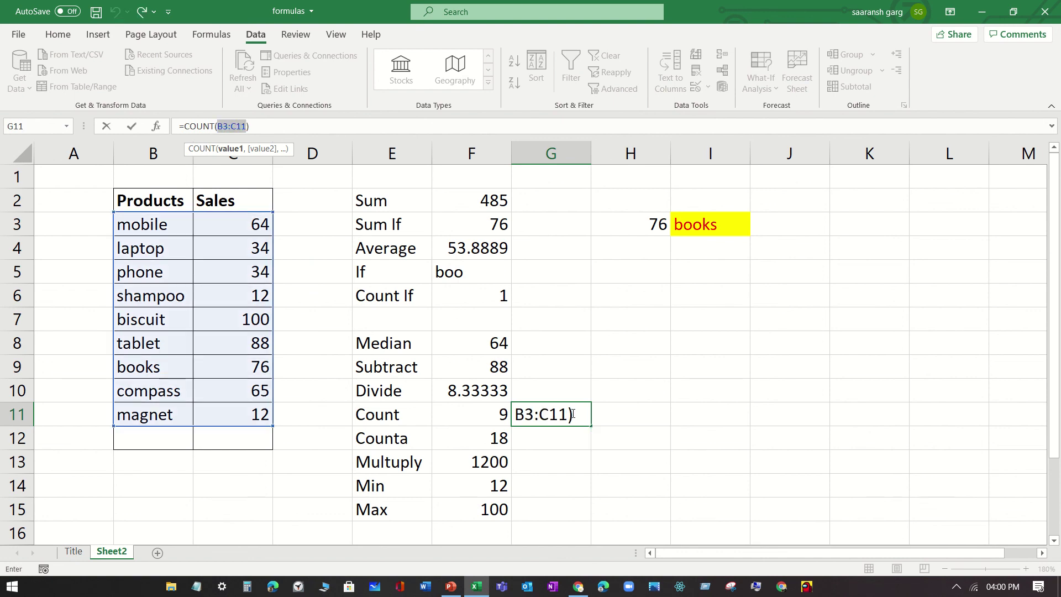
click(612, 381)
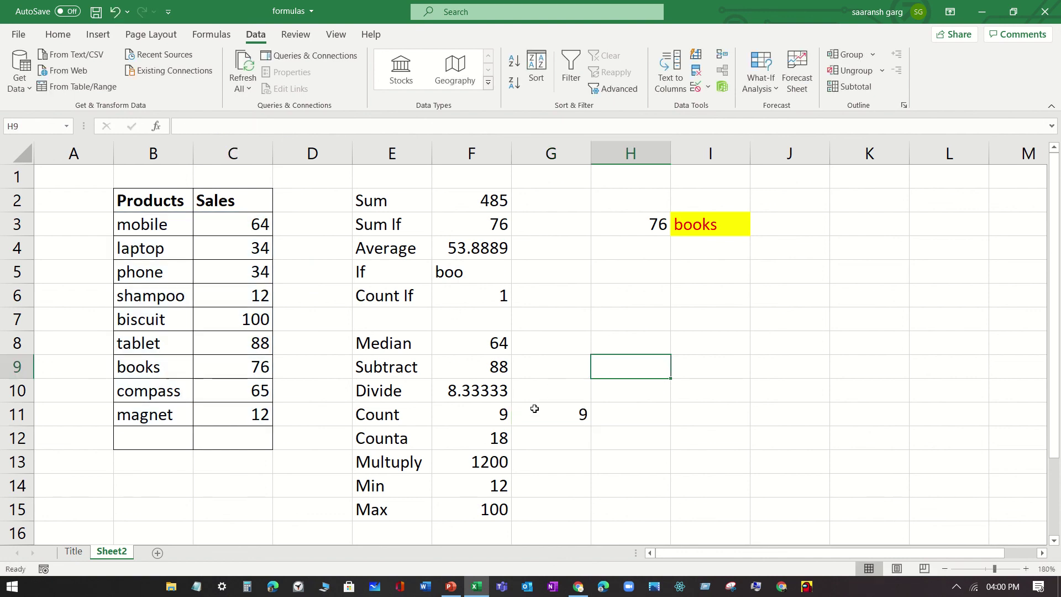
Clear the old Count result in F11 and move the =COUNT(B3:C11) formula from G11 into it.
click(491, 423)
key(Delete)
click(550, 412)
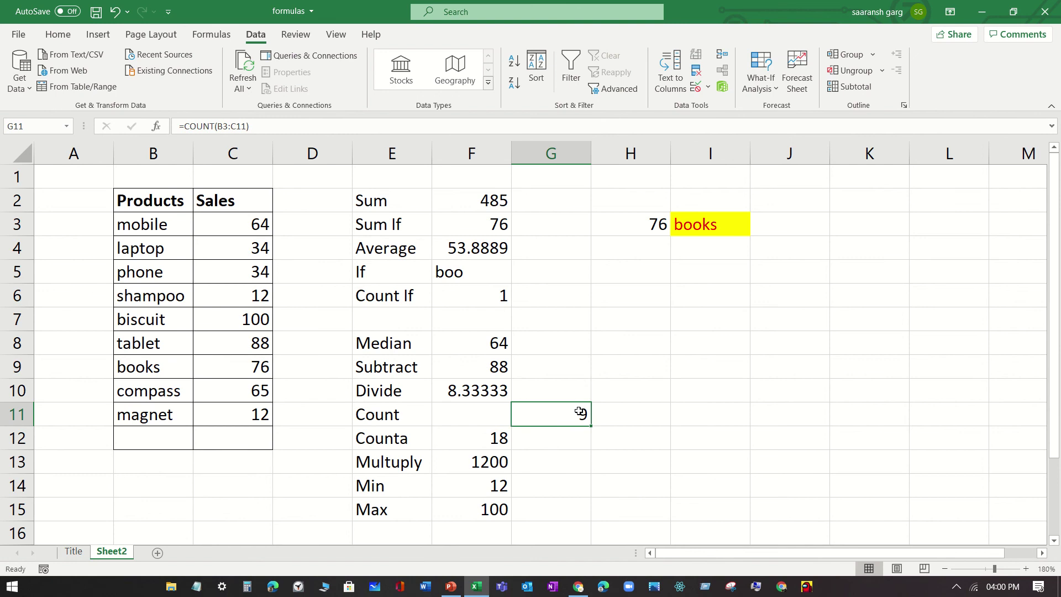
key(ctrl+c)
click(494, 412)
key(ctrl+v)
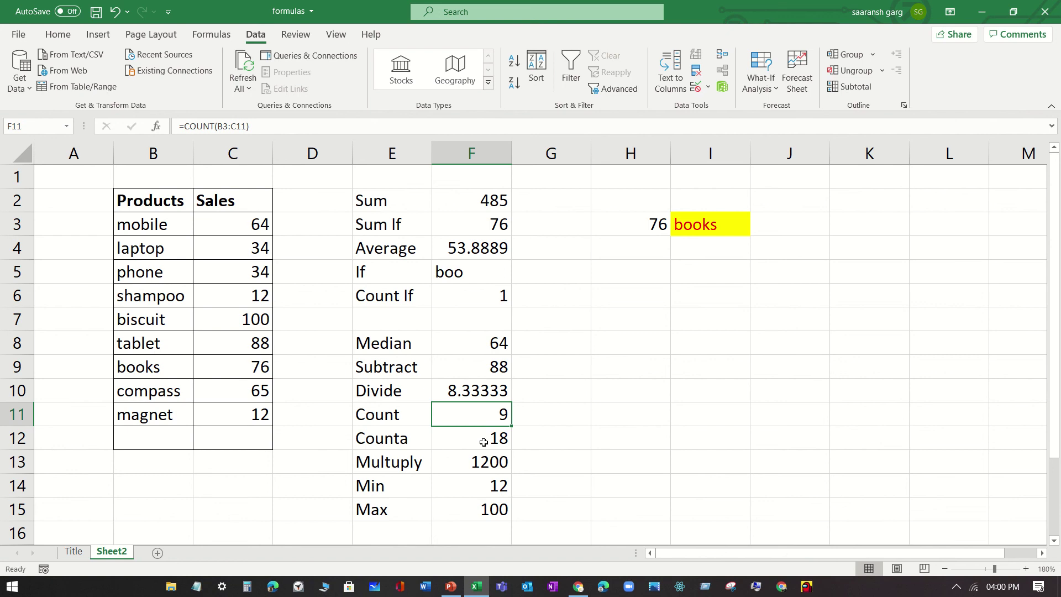
Check the COUNTA formula in F12 and enter =COUNTA(B3:C11) in G12.
click(483, 439)
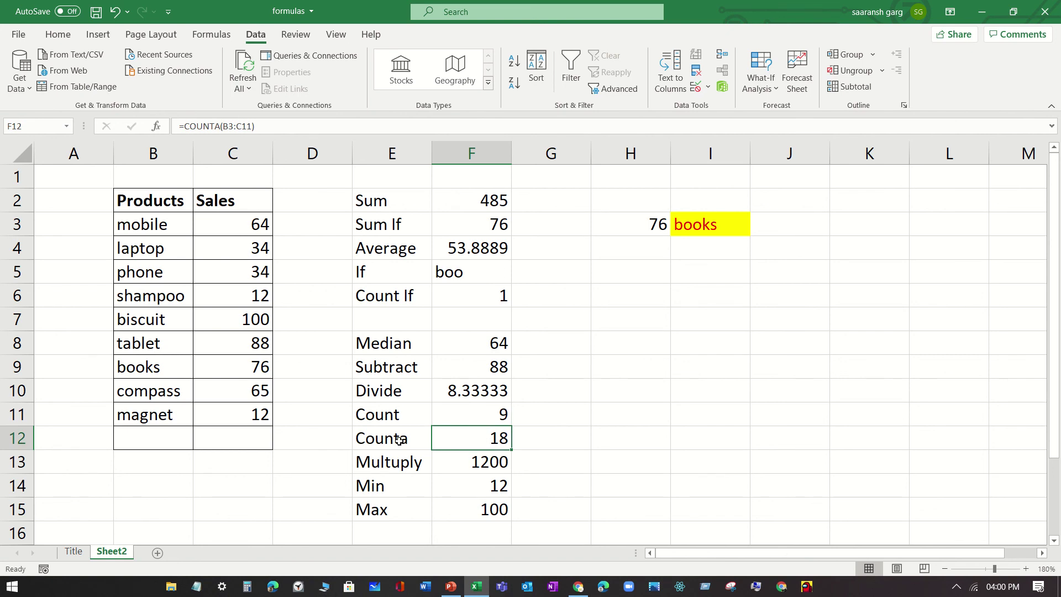
click(549, 452)
text(=)
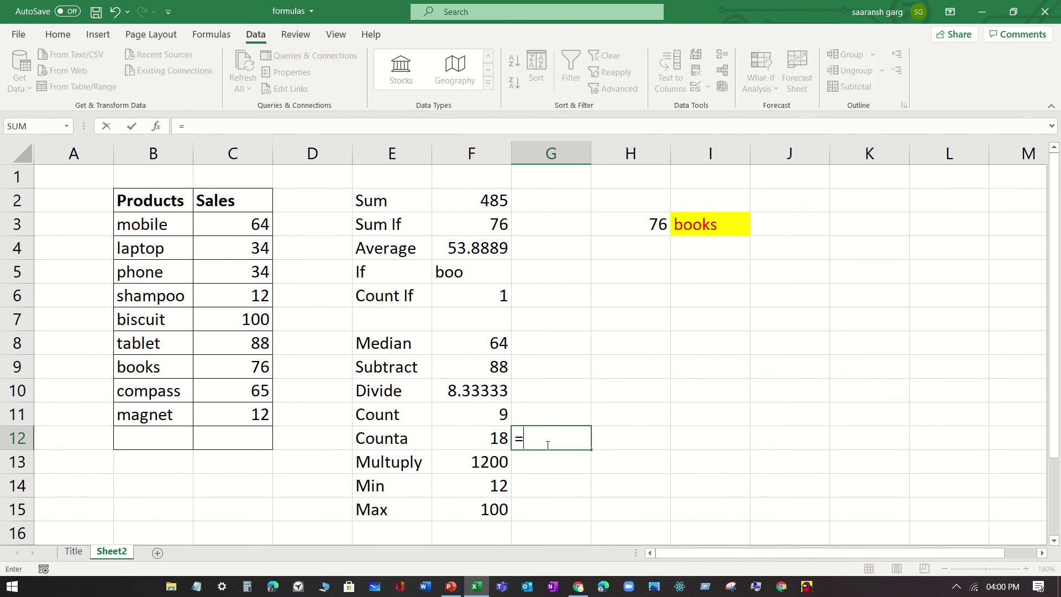
text(counta()
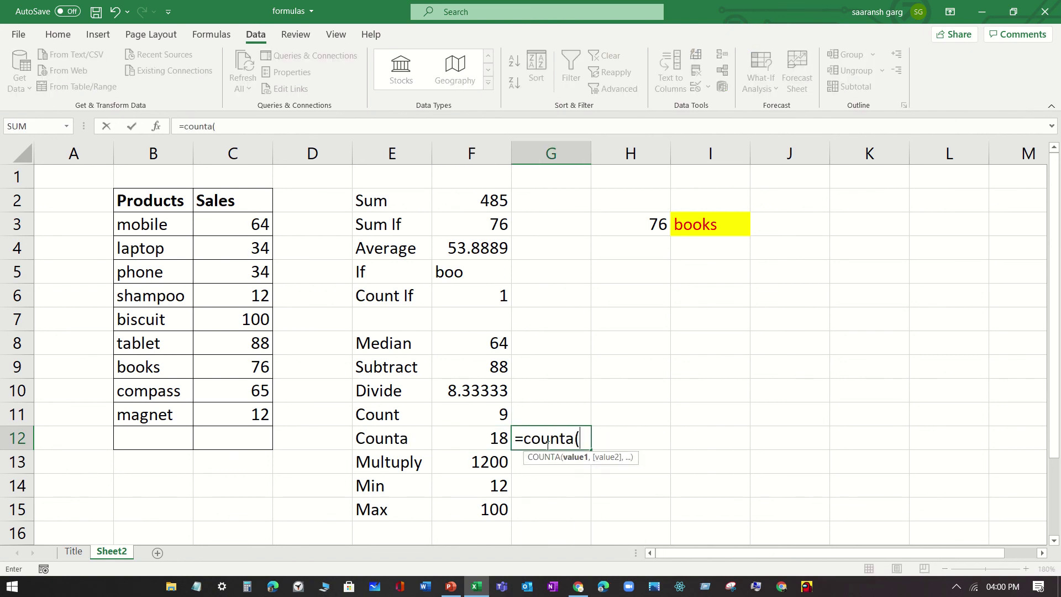
drag(153, 214, 246, 410)
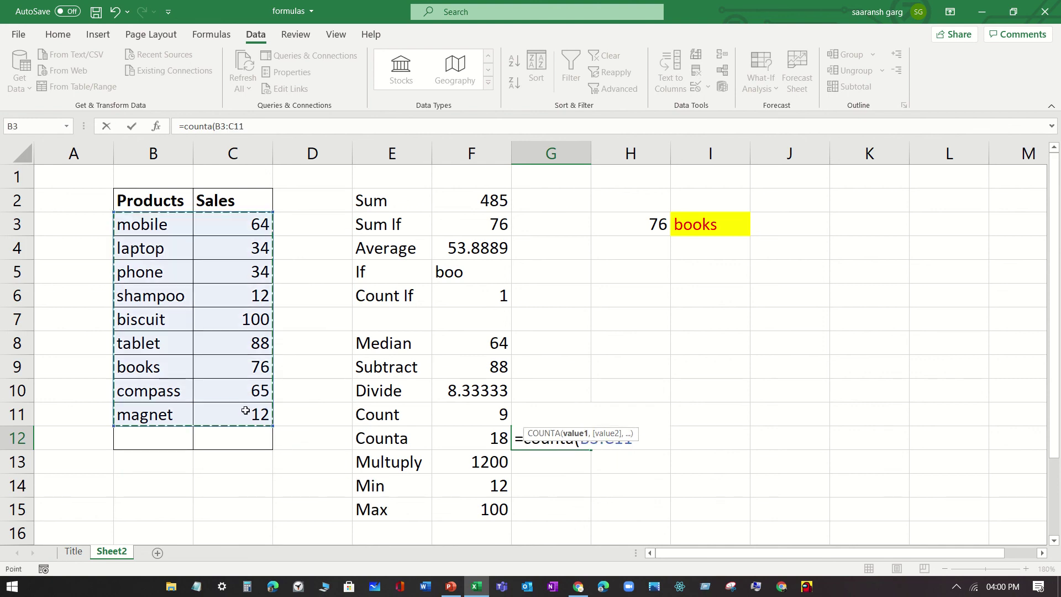
text())
click(546, 463)
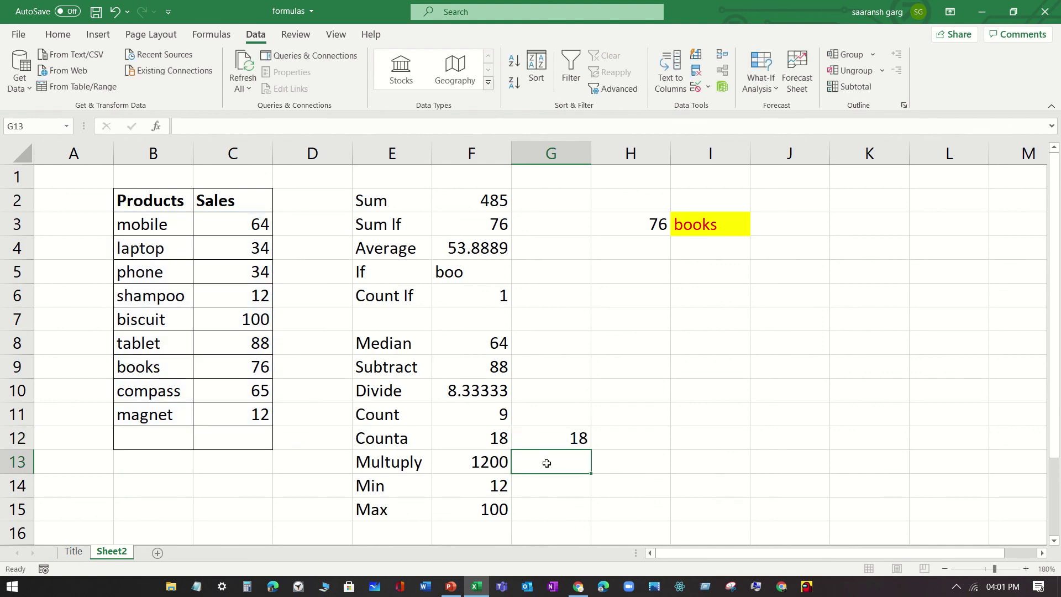
click(568, 437)
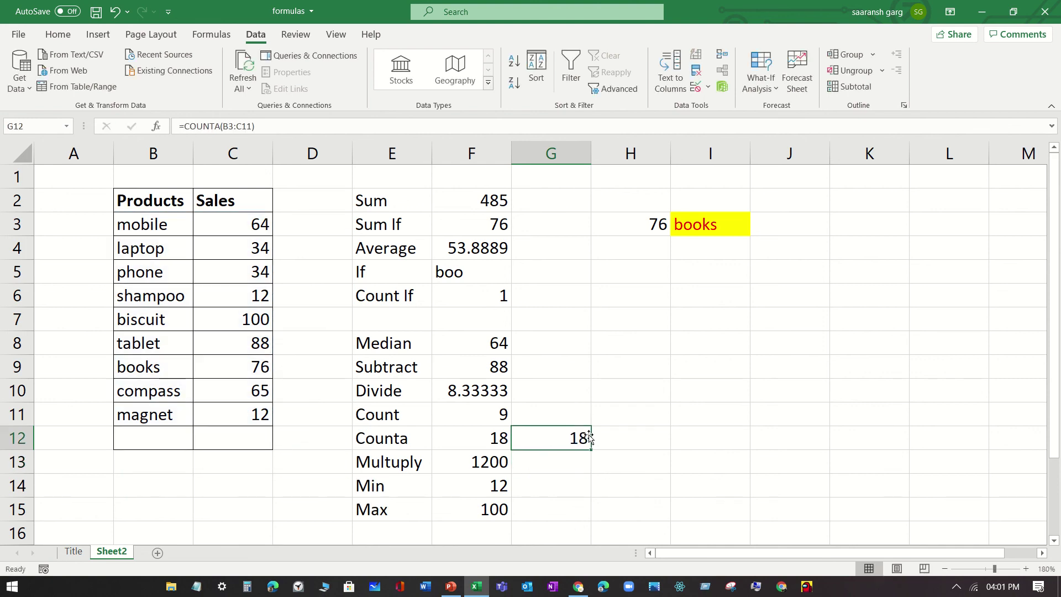
Open the multiplication formula in F13 for editing and insert a reference to G14 before F14.
click(492, 467)
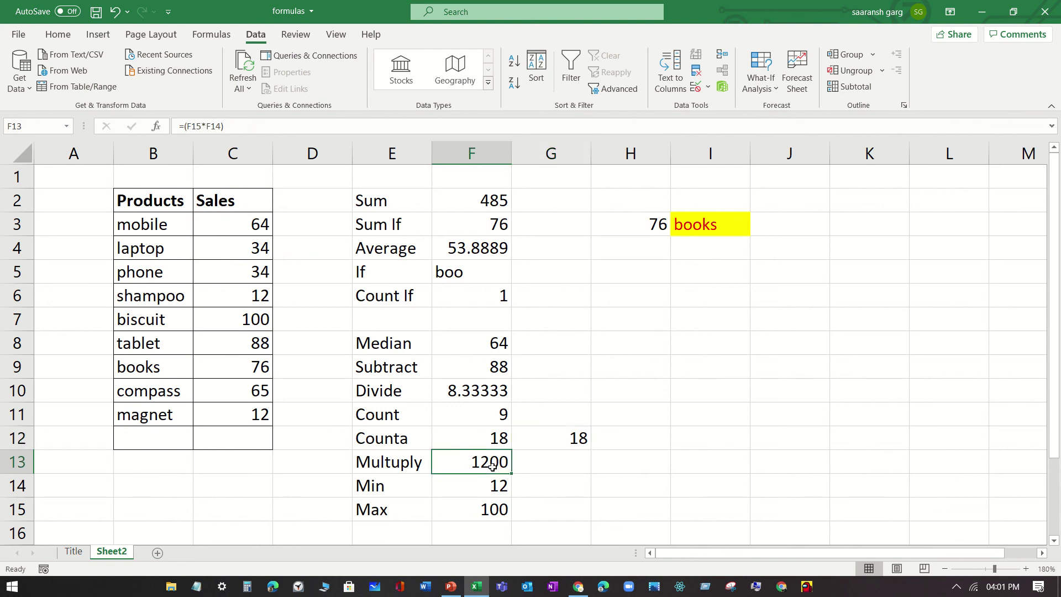
click(207, 125)
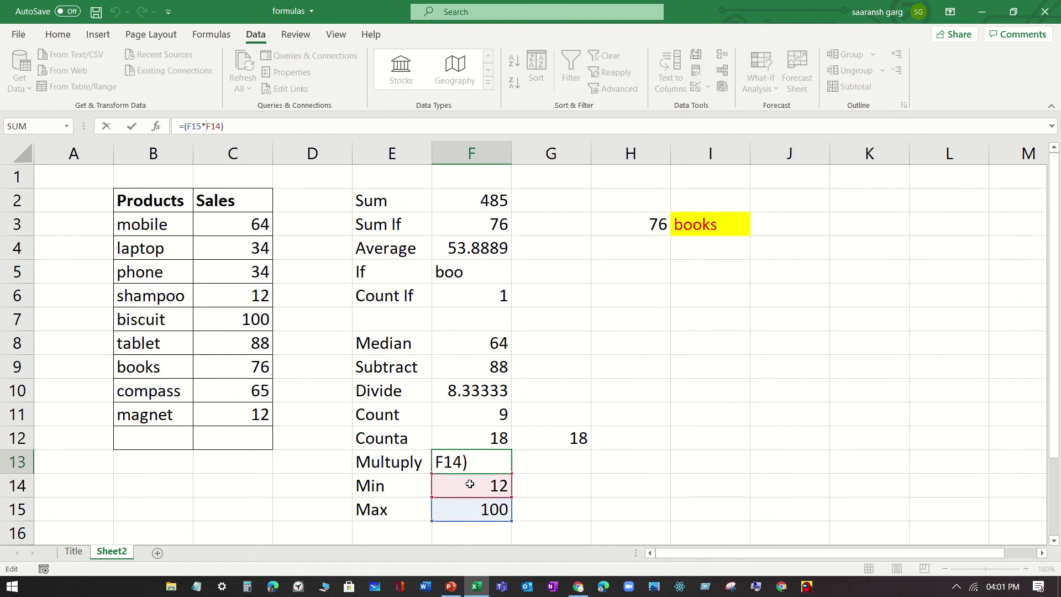
click(400, 493)
click(564, 488)
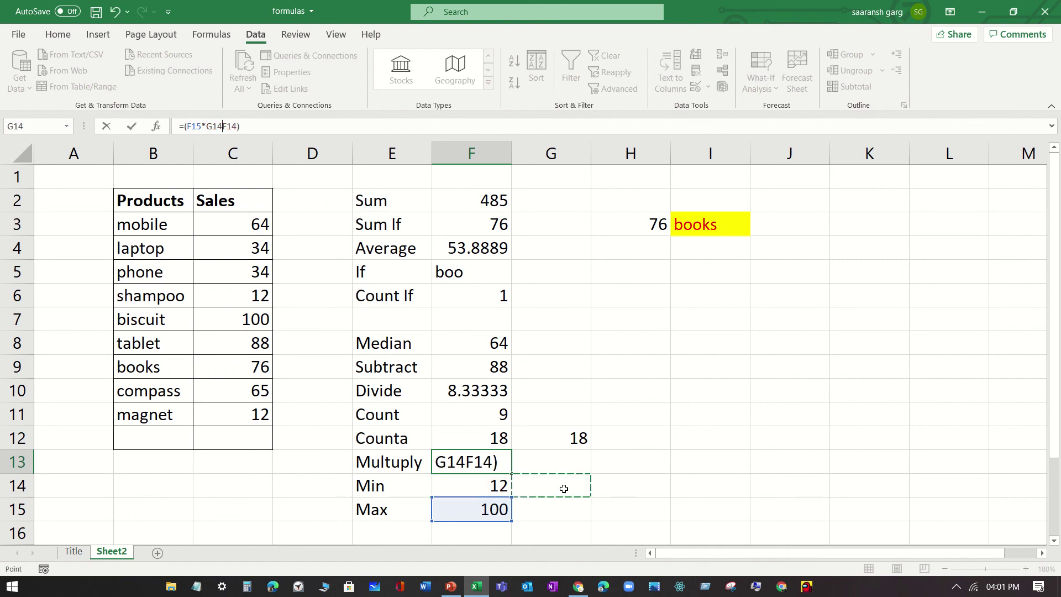
key(ctrl+z)
key(ctrl+y)
key(ctrl+z)
key(ctrl+y)
click(551, 474)
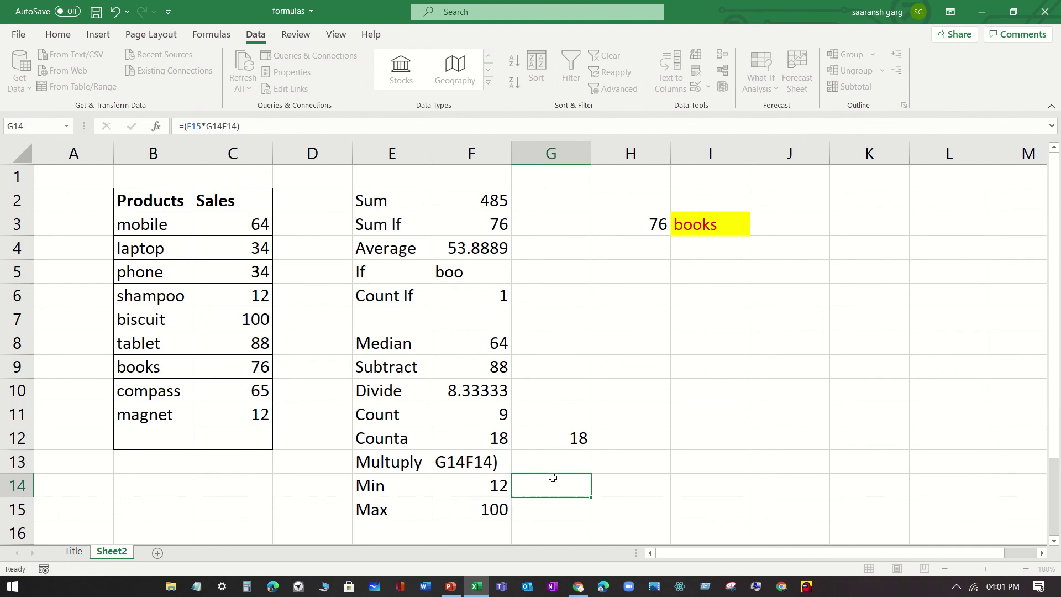
Remove the stray G14 reference from the F13 formula so that it reads =(F15*F14).
click(484, 467)
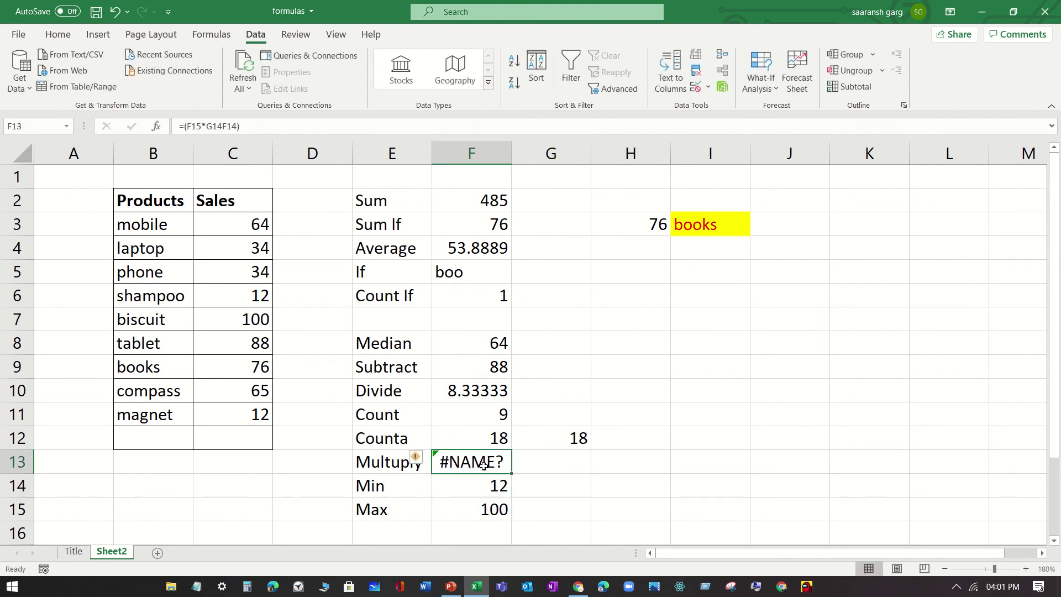
click(225, 127)
key(BackSpace)
key(BackSpace)
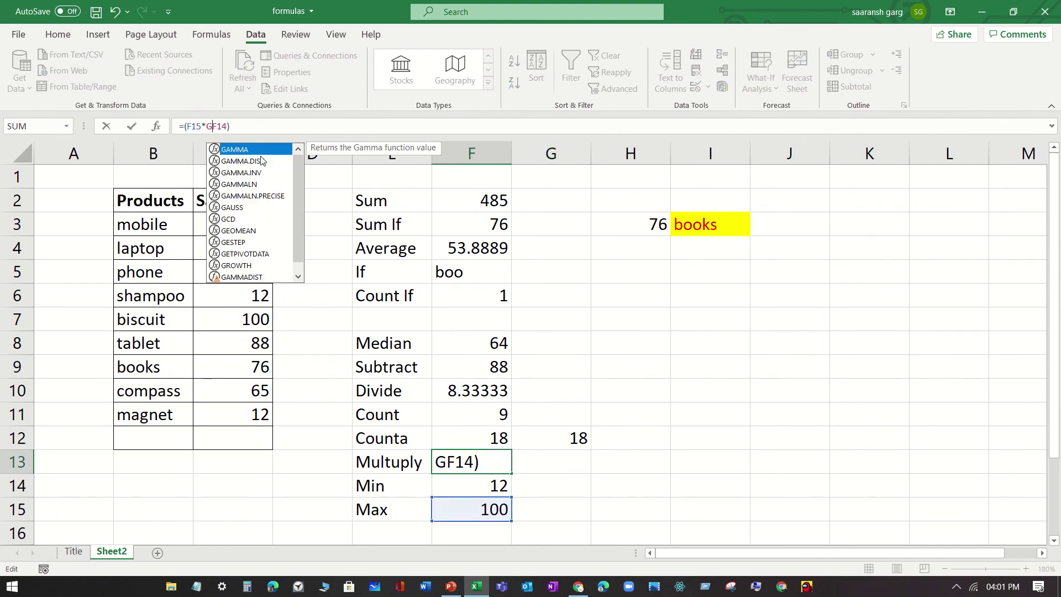
key(BackSpace)
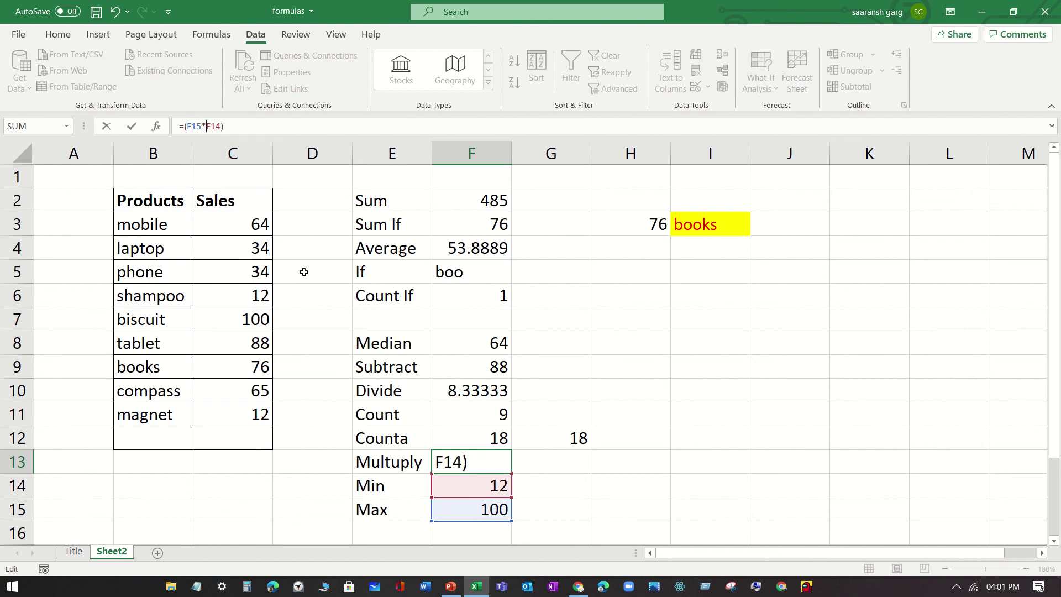
click(540, 436)
Check the MIN formula in F14 and enter =MIN(C3:C11) in G14.
click(473, 482)
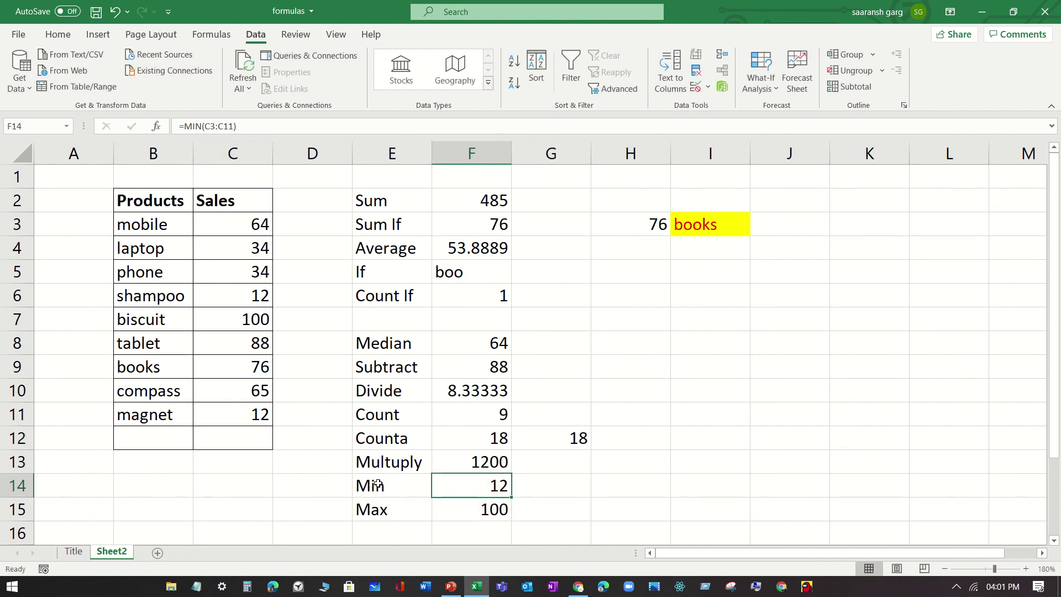
click(542, 479)
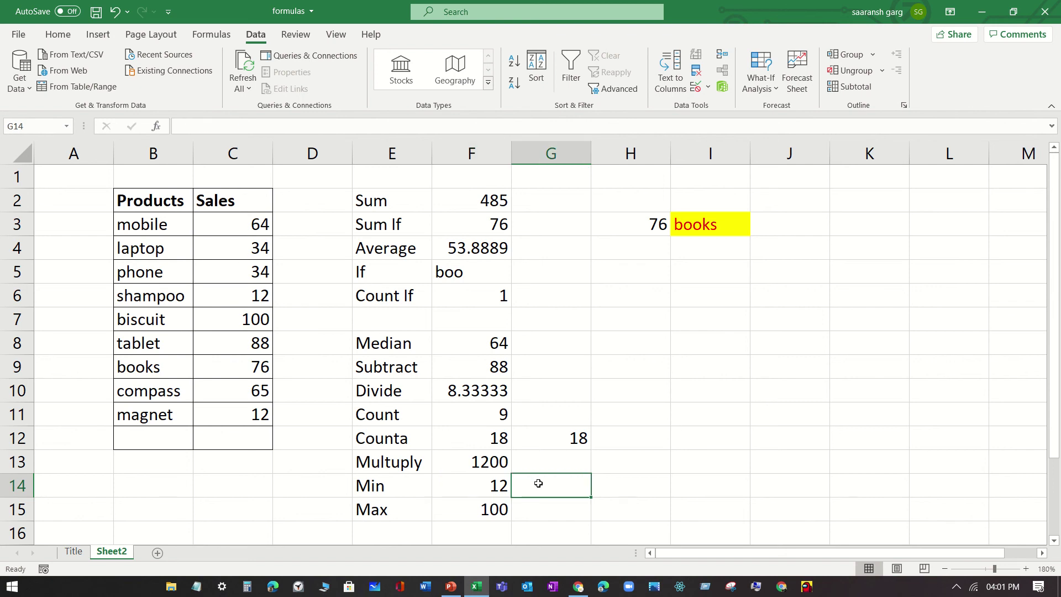
text(=min()
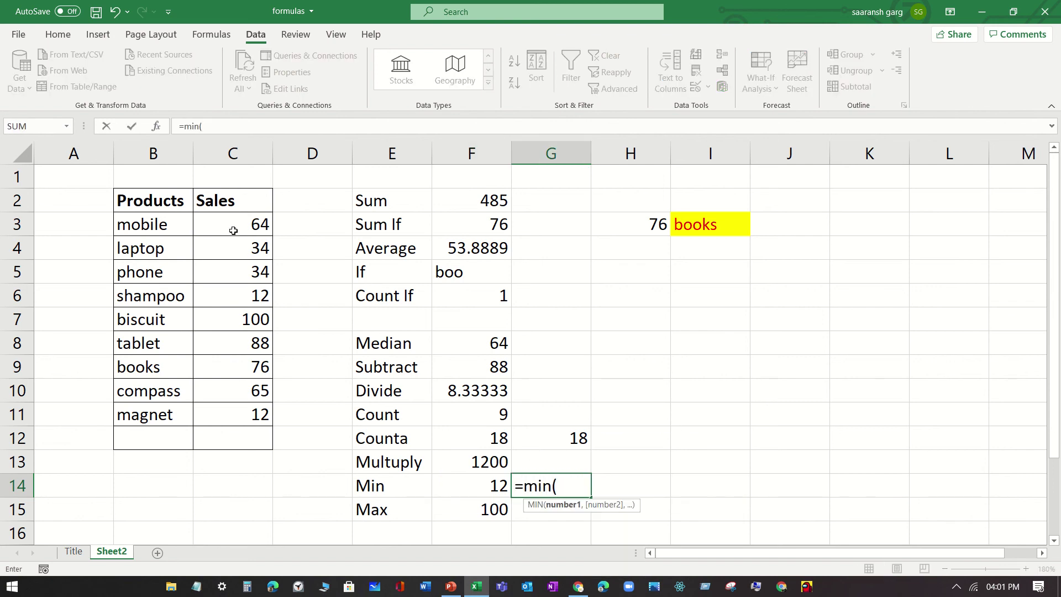
drag(232, 227, 250, 418)
text())
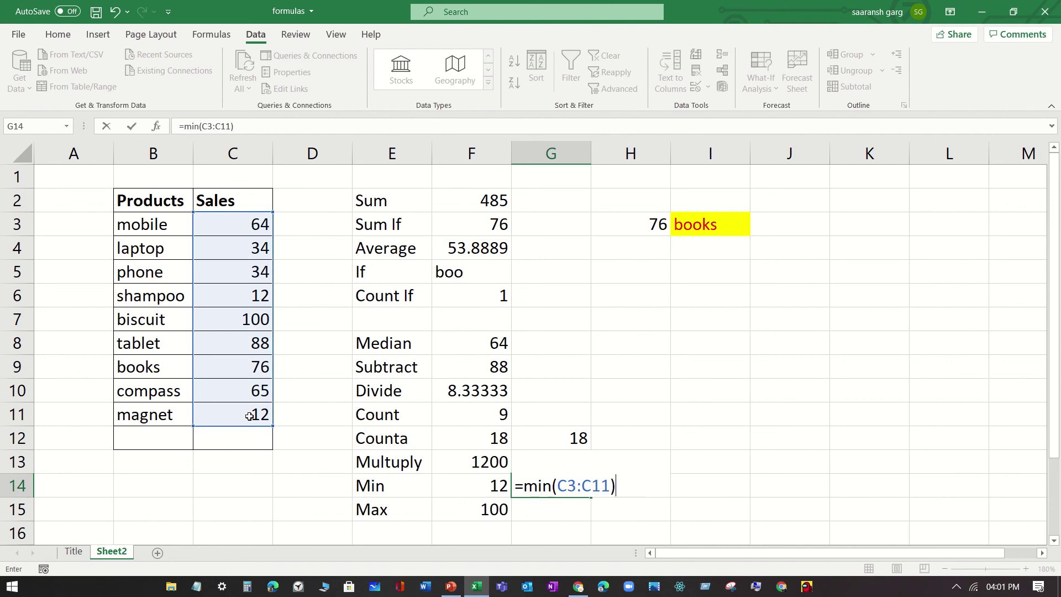
Enter =MAX(C3:C11) in G15 to find the largest sales value.
click(548, 514)
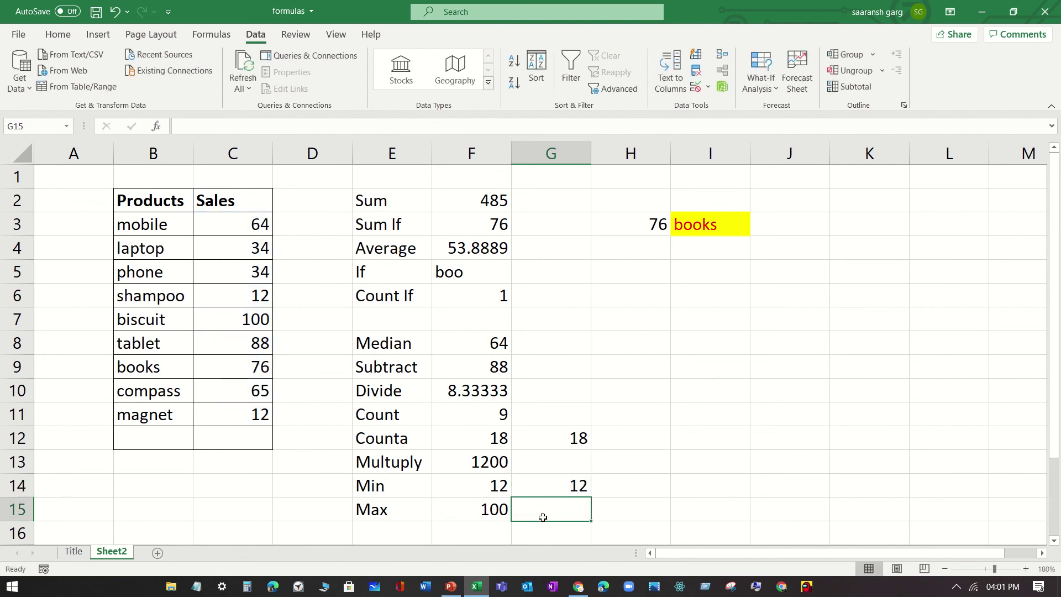
text(=max)
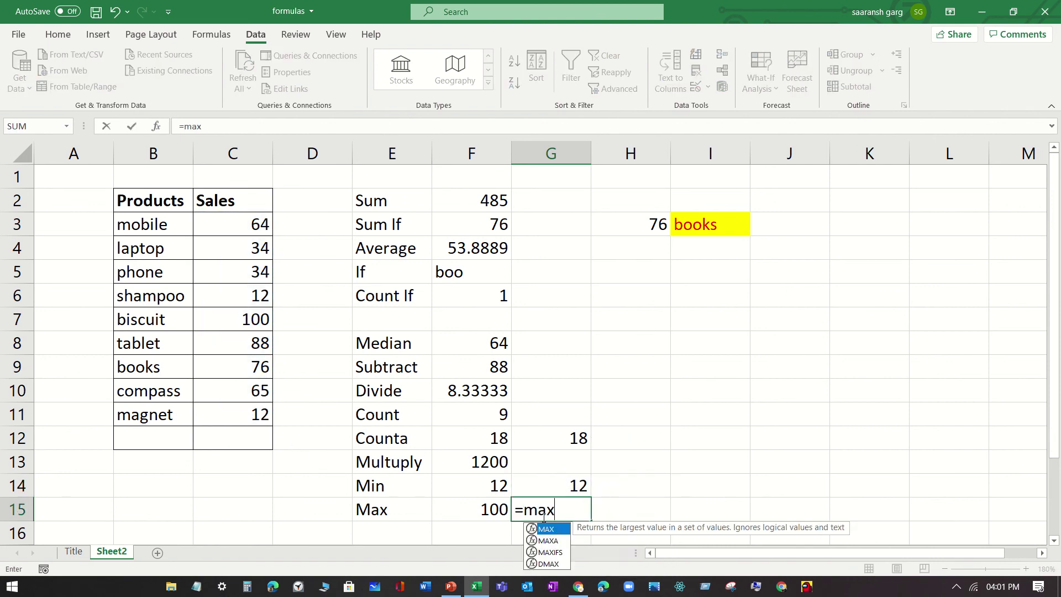
text(()
drag(235, 221, 233, 416)
text())
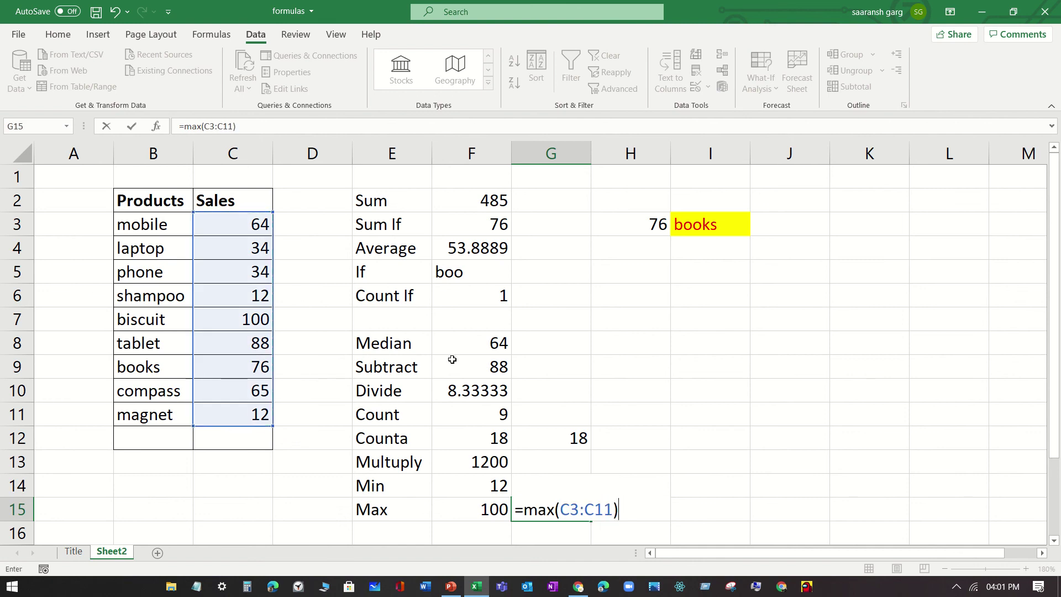
click(698, 487)
click(555, 510)
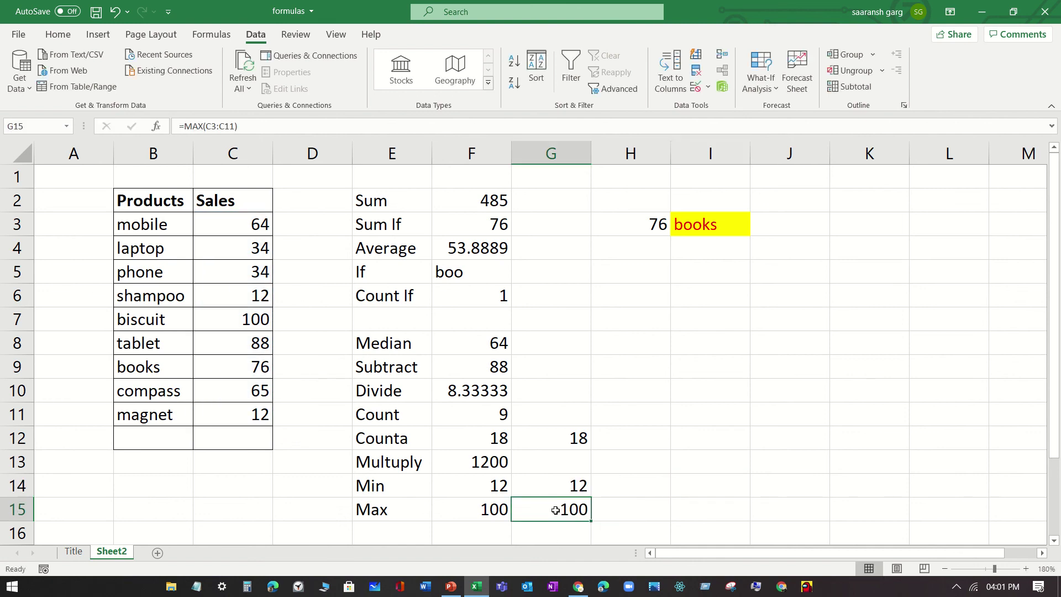
Set the sales value for books in C9 to 45454.
click(249, 376)
double_click(251, 368)
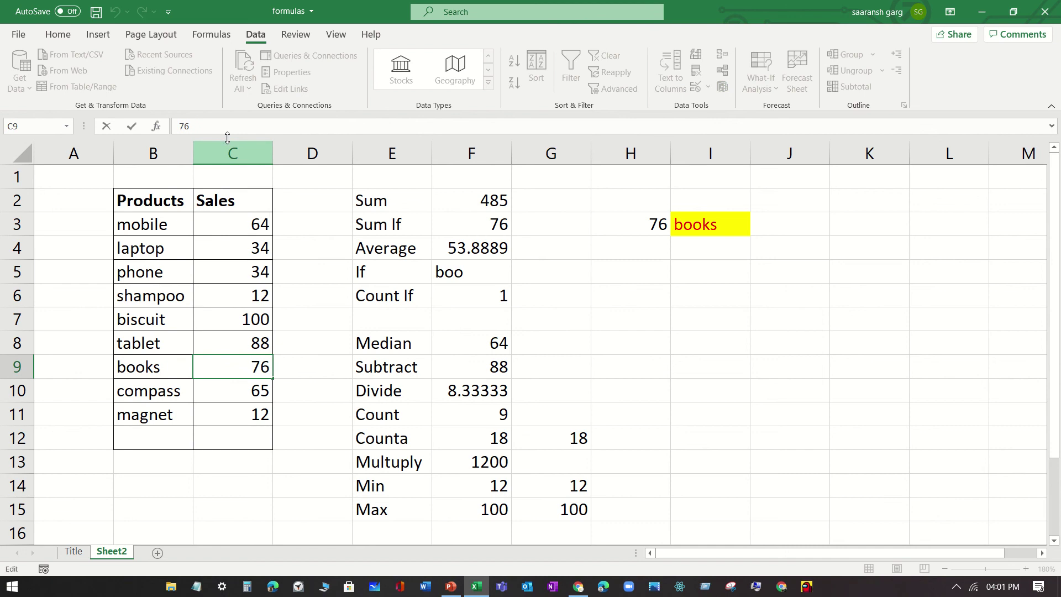
drag(192, 126, 167, 124)
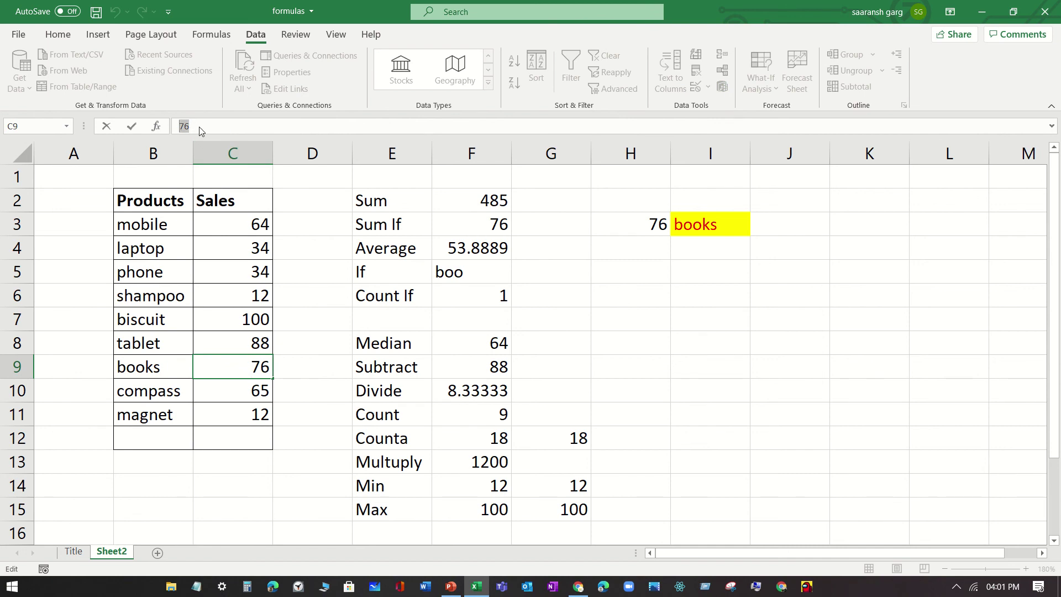
text(45454)
click(315, 234)
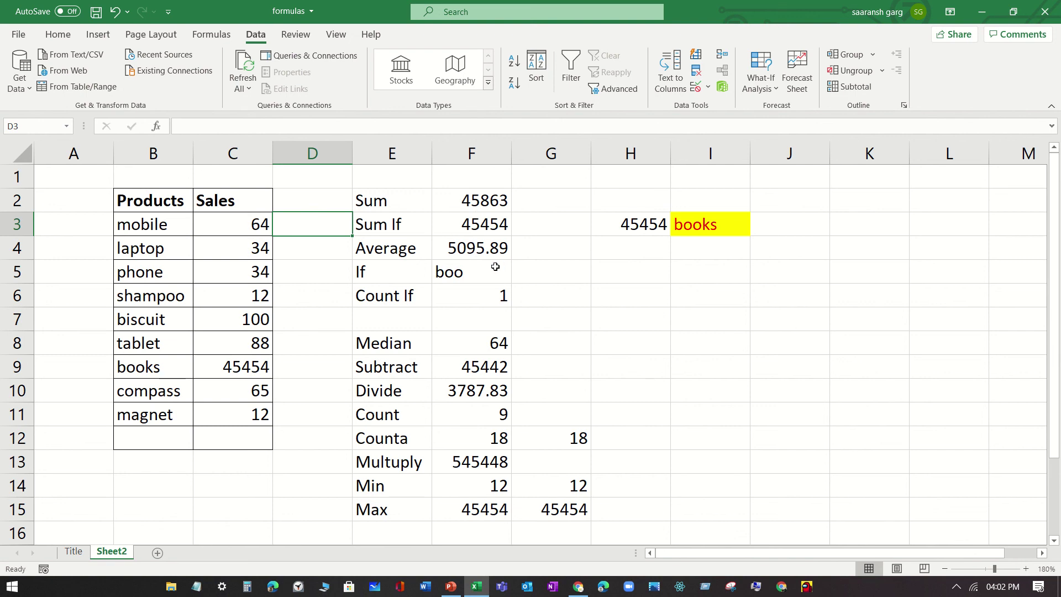
Check the IF formula in F5 and choose shampoo as the product in I3.
click(454, 273)
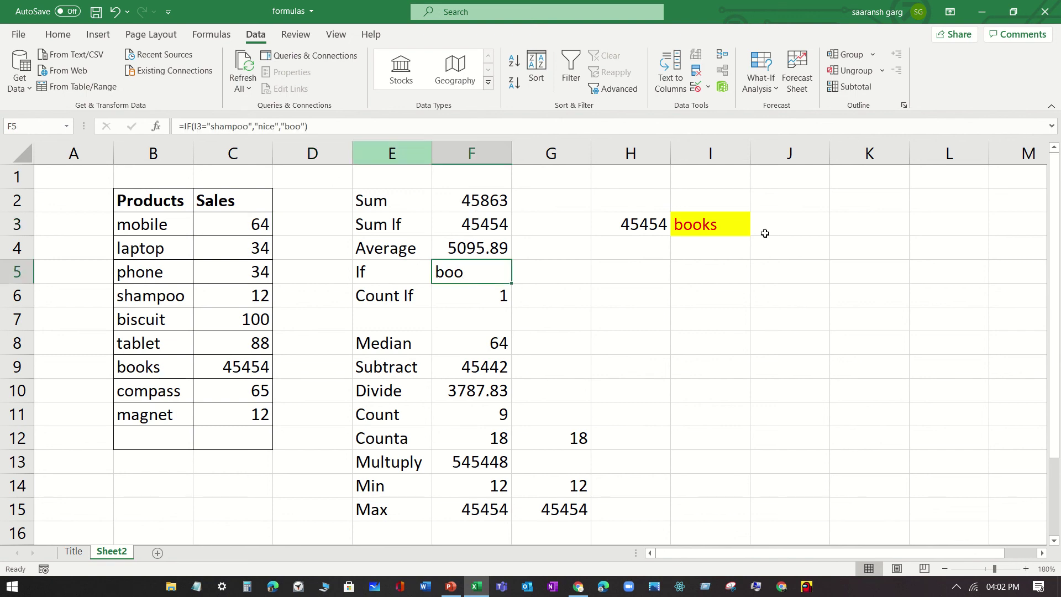
click(734, 229)
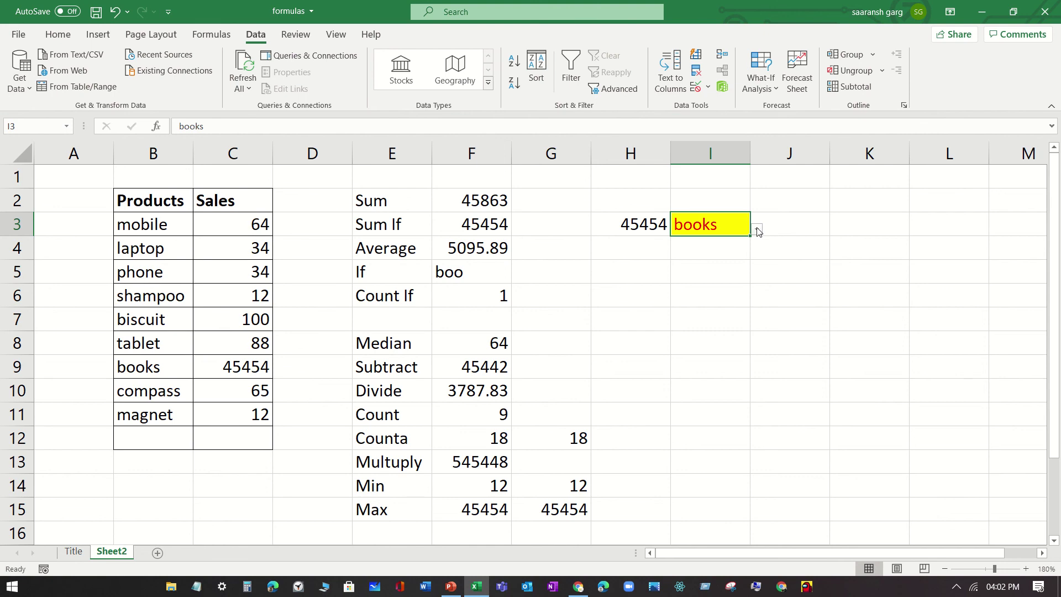
click(757, 230)
click(688, 280)
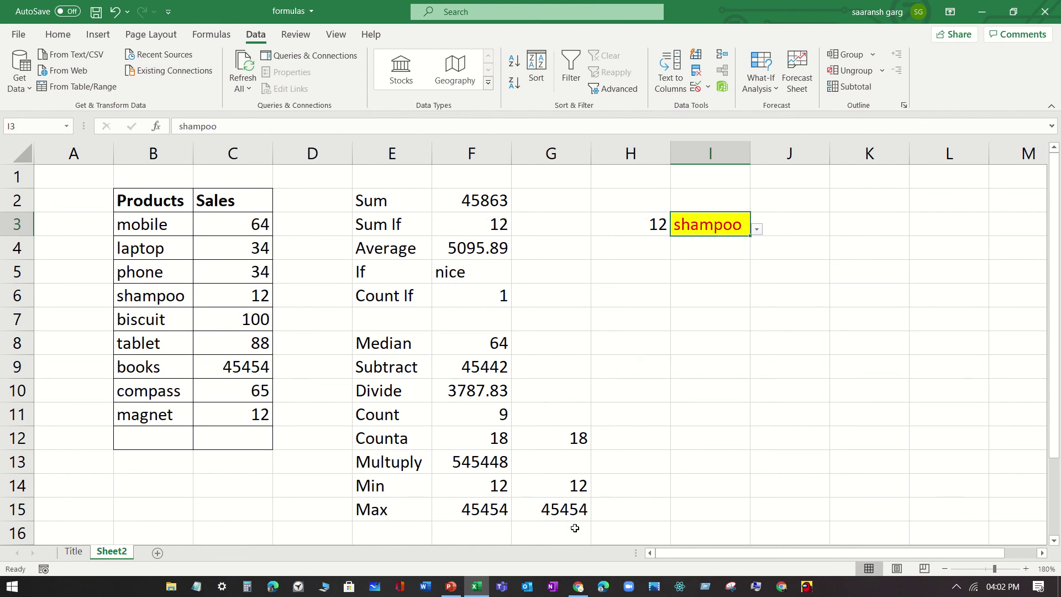
Clear the duplicate MAX formula from G15 and check the original one in F15.
click(562, 508)
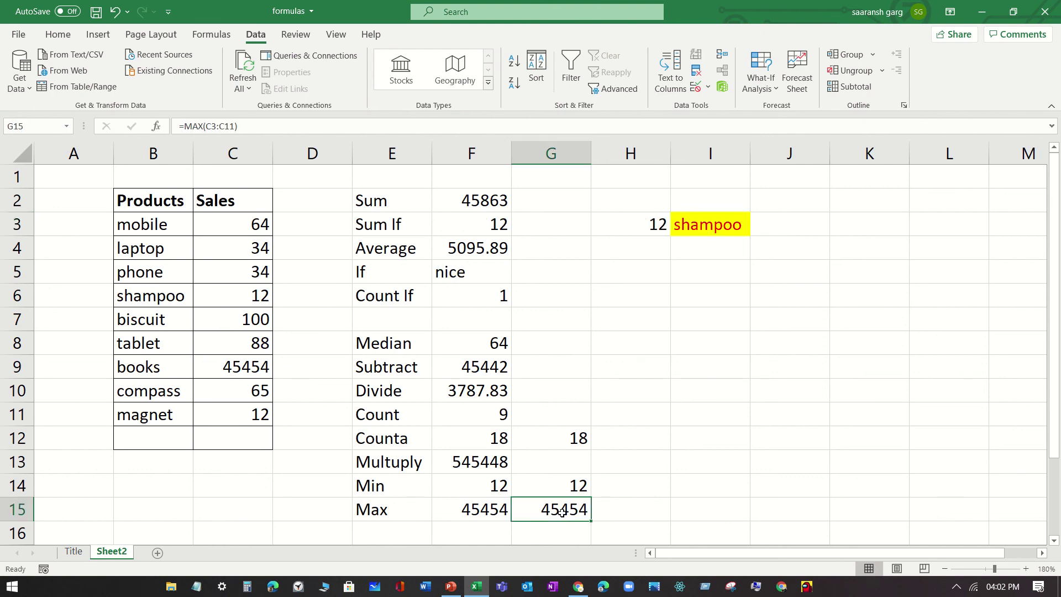
key(Delete)
click(491, 513)
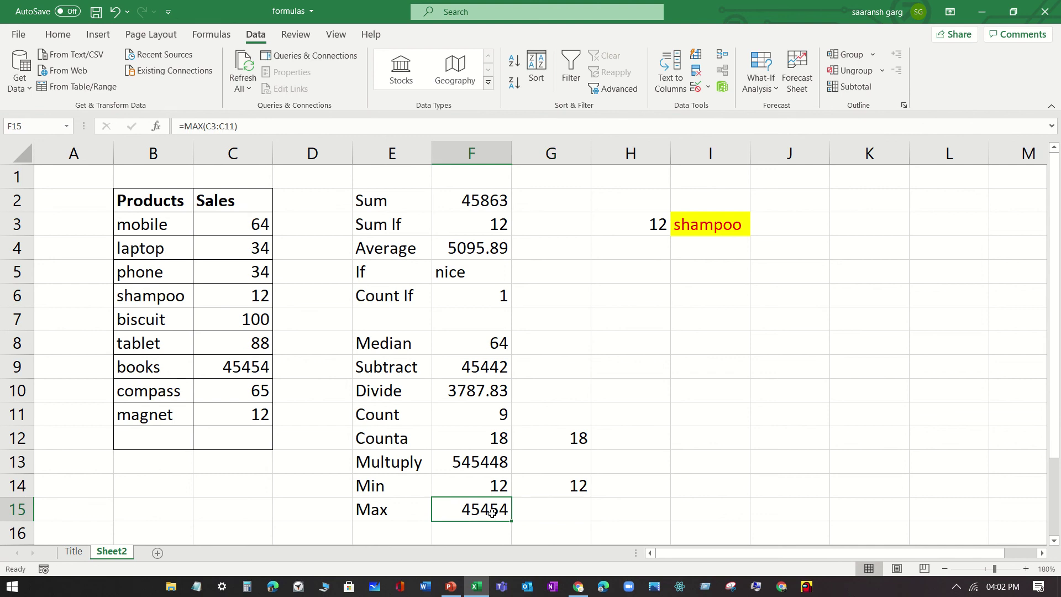